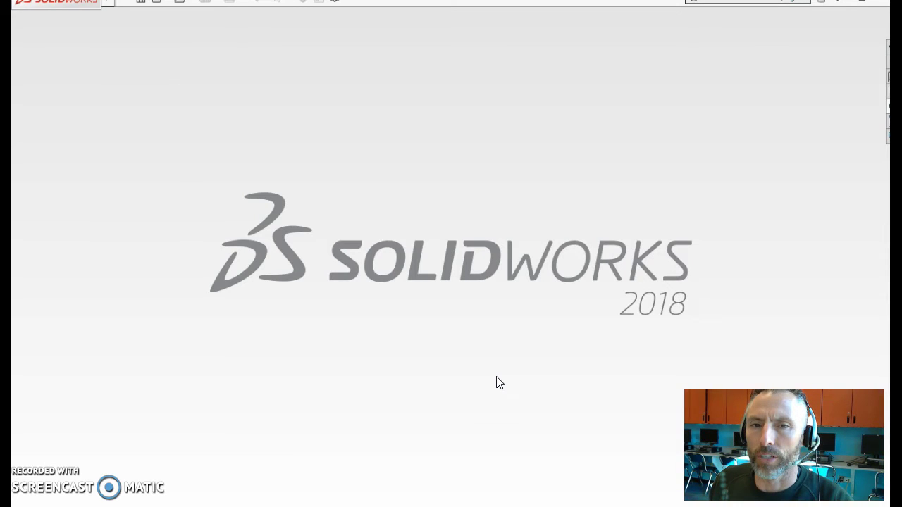
Create a new part document.
{"action": "left_click", "coordinate": [174, 2]}
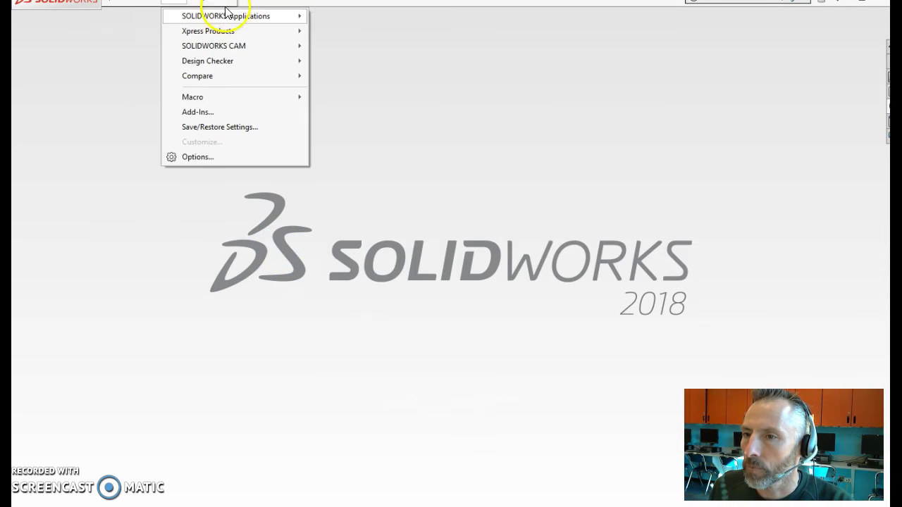
{"action": "mouse_move", "coordinate": [148, 1]}
{"action": "left_click", "coordinate": [137, 15]}
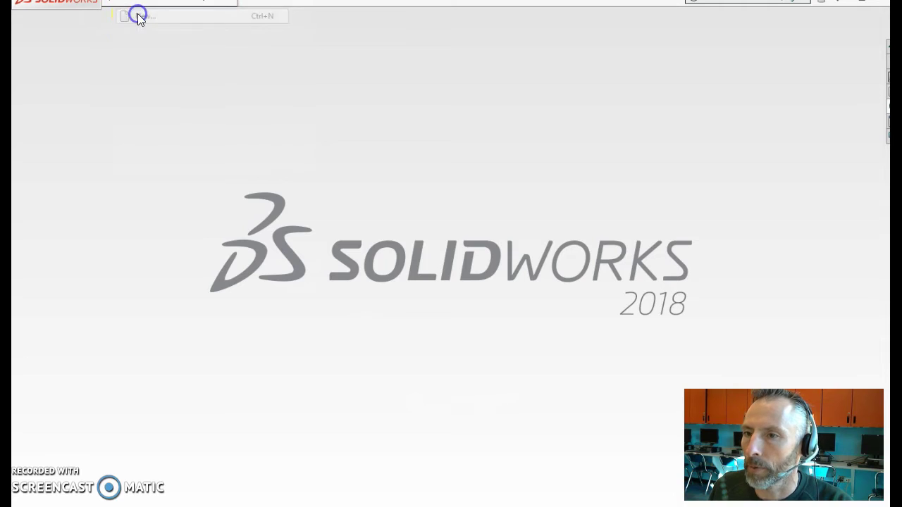
{"action": "double_click", "coordinate": [306, 271]}
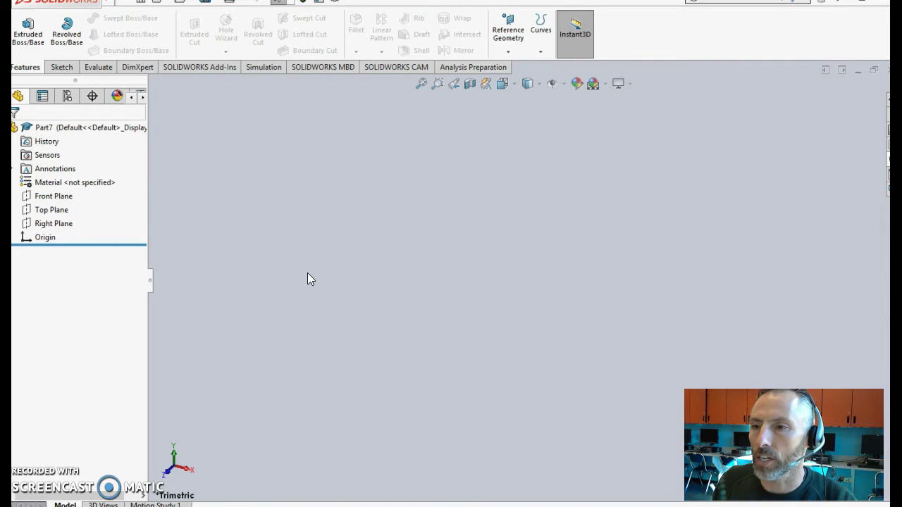
Start a sketch on the Top Plane and draw a circle of about 2.51 in radius centered on the origin.
{"action": "left_click", "coordinate": [67, 65]}
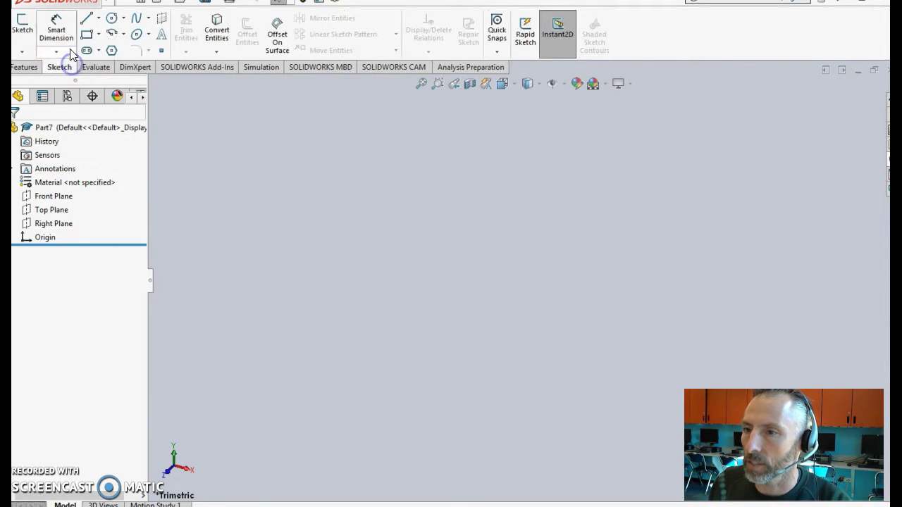
{"action": "left_click", "coordinate": [21, 22]}
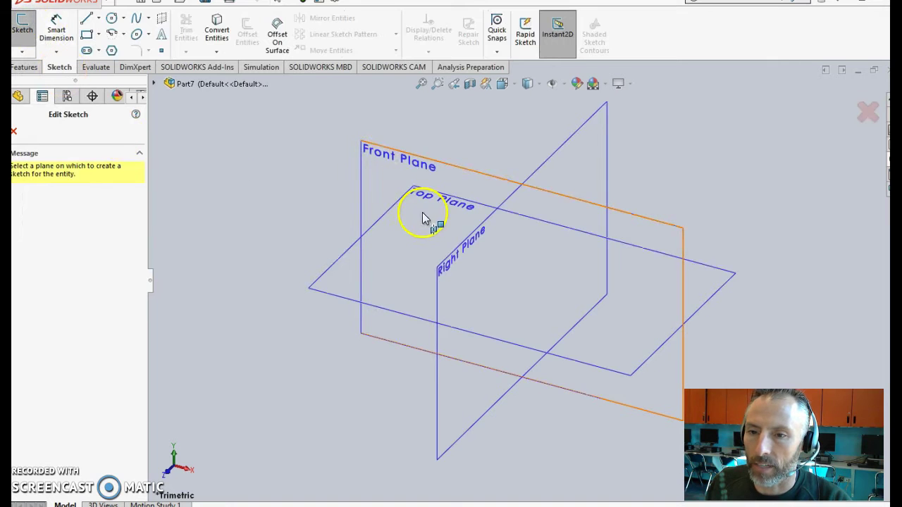
{"action": "left_click", "coordinate": [331, 264]}
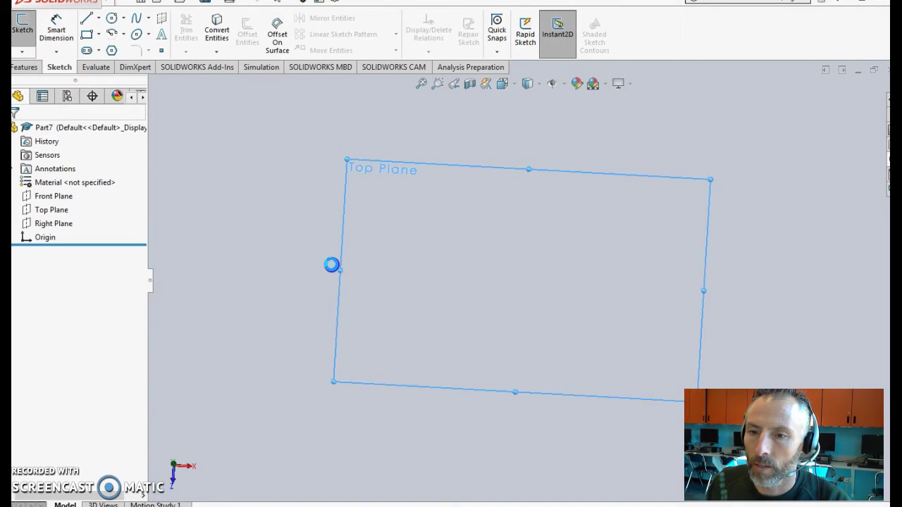
{"action": "left_click", "coordinate": [111, 19]}
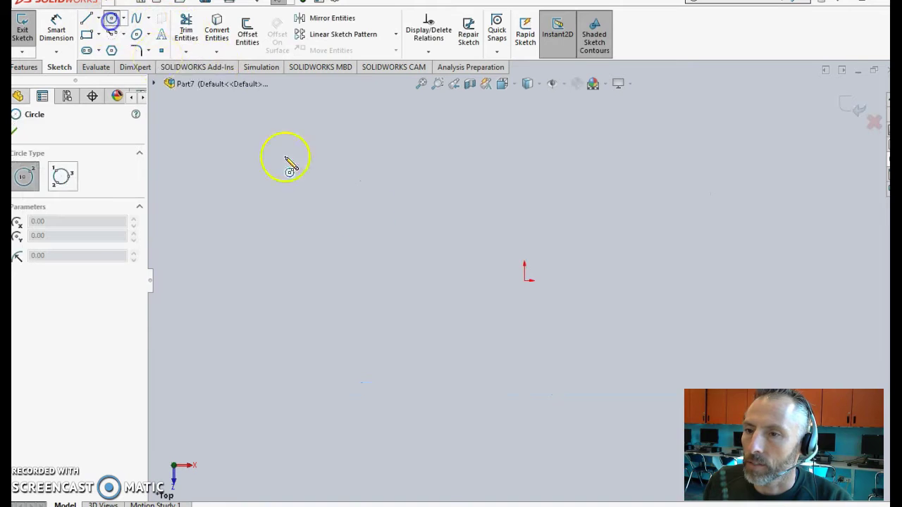
{"action": "left_click", "coordinate": [524, 279]}
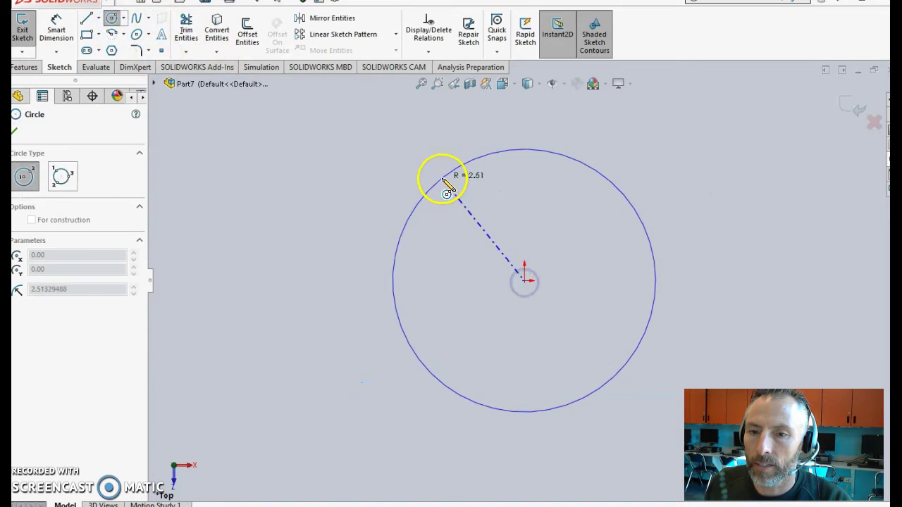
{"action": "left_click", "coordinate": [444, 181]}
Dimension the circle's diameter and set it to 5/8 in.
{"action": "left_click", "coordinate": [63, 22]}
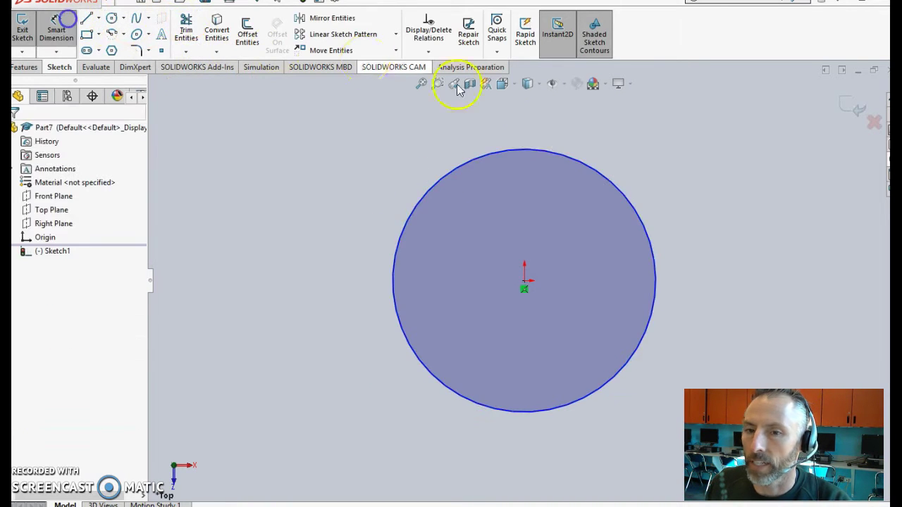
{"action": "left_click", "coordinate": [608, 176]}
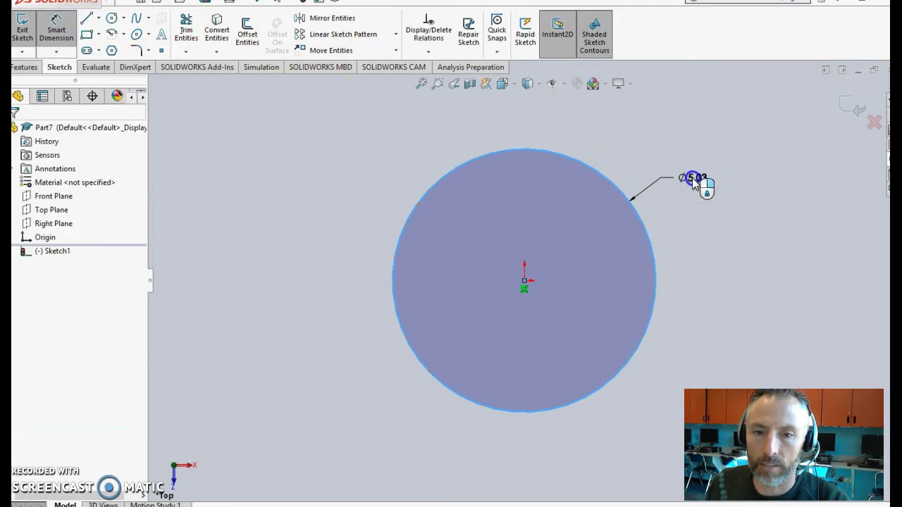
{"action": "left_click", "coordinate": [694, 181]}
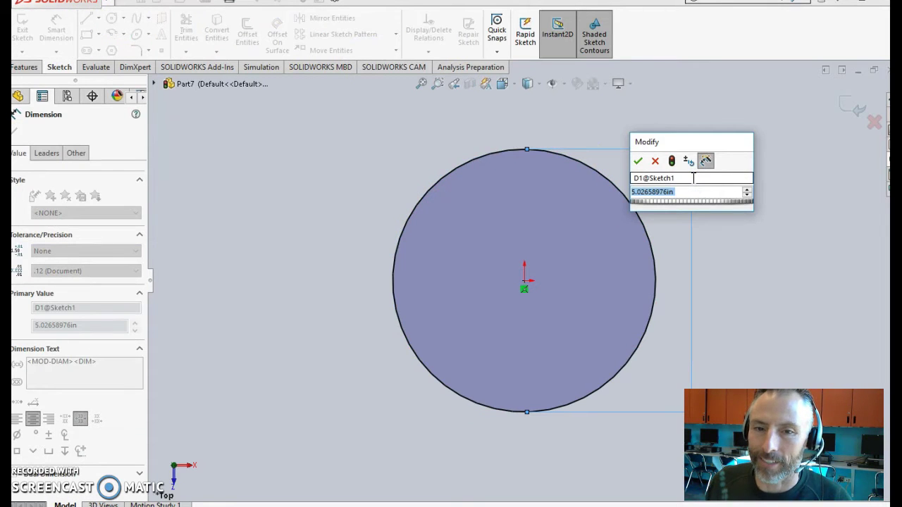
{"action": "type", "text": "5/1"}
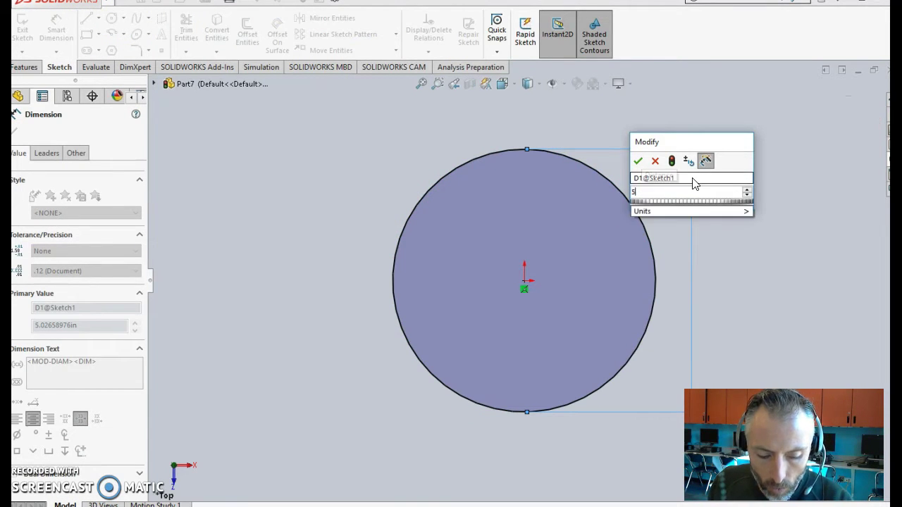
{"action": "key", "text": "BackSpace"}
{"action": "key", "text": "BackSpace"}
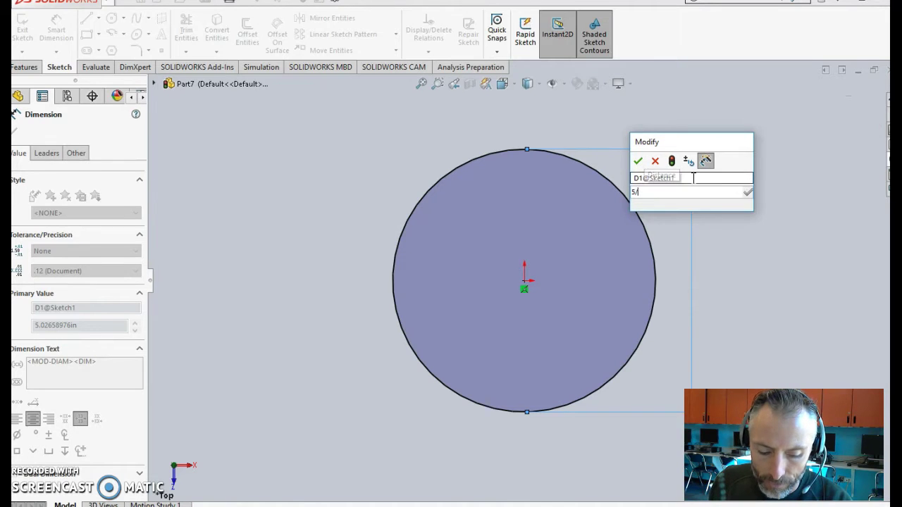
{"action": "type", "text": "/8"}
{"action": "key", "text": "Return"}
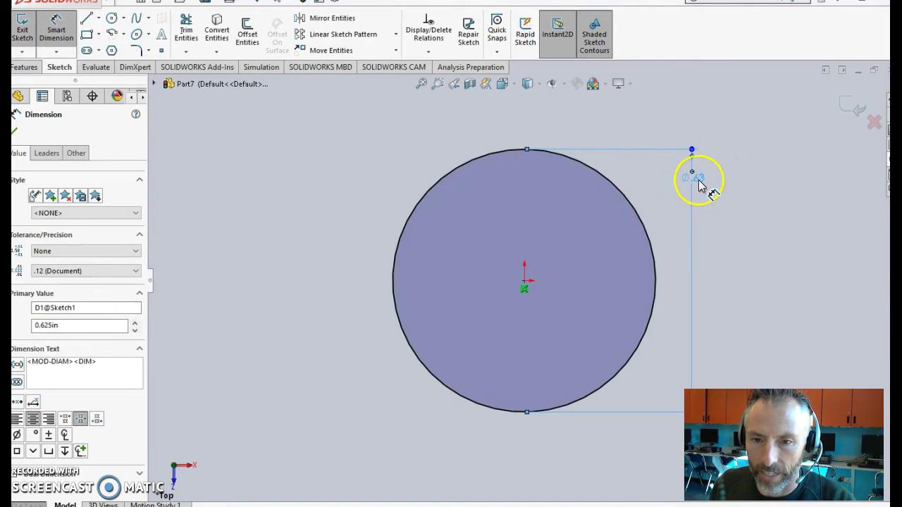
Start a boss extrusion of the circle with a blind depth of 3/8 in.
{"action": "left_click", "coordinate": [24, 67]}
{"action": "left_click", "coordinate": [26, 27]}
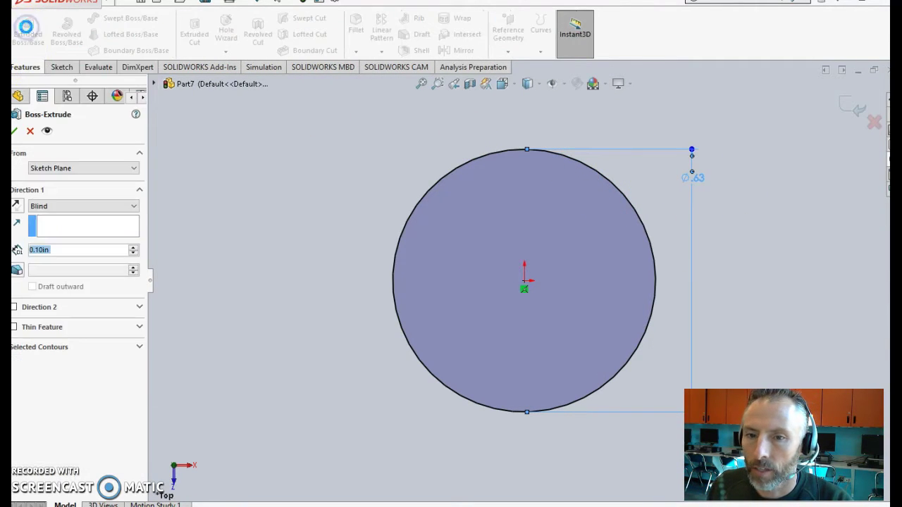
{"action": "left_click", "coordinate": [59, 250]}
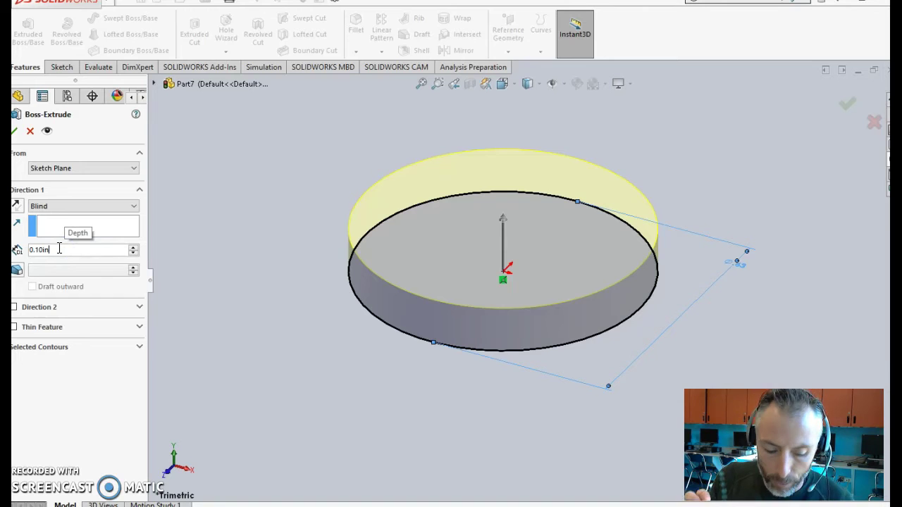
{"action": "double_click", "coordinate": [58, 250]}
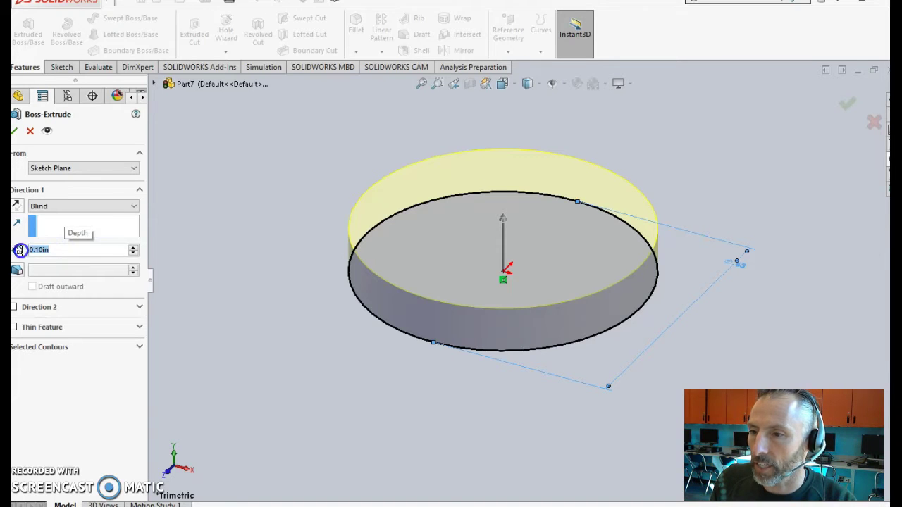
{"action": "type", "text": "3/8"}
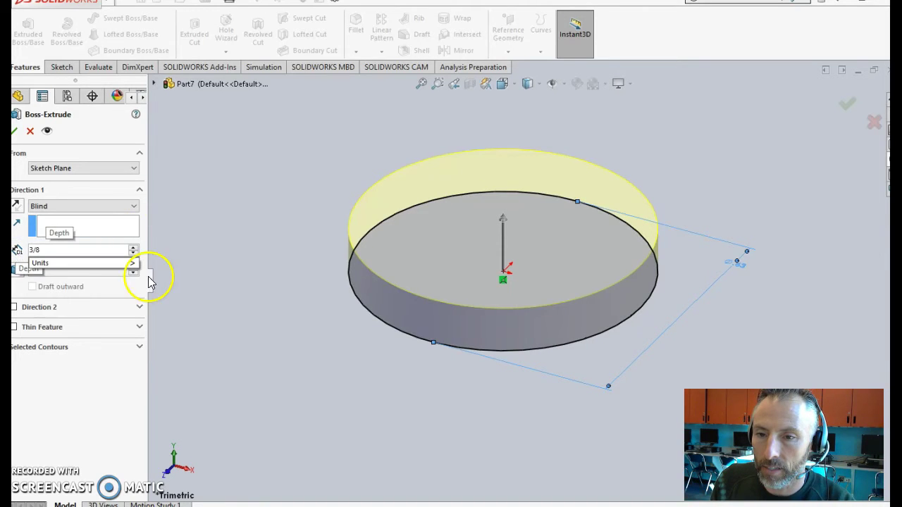
{"action": "left_click", "coordinate": [276, 340]}
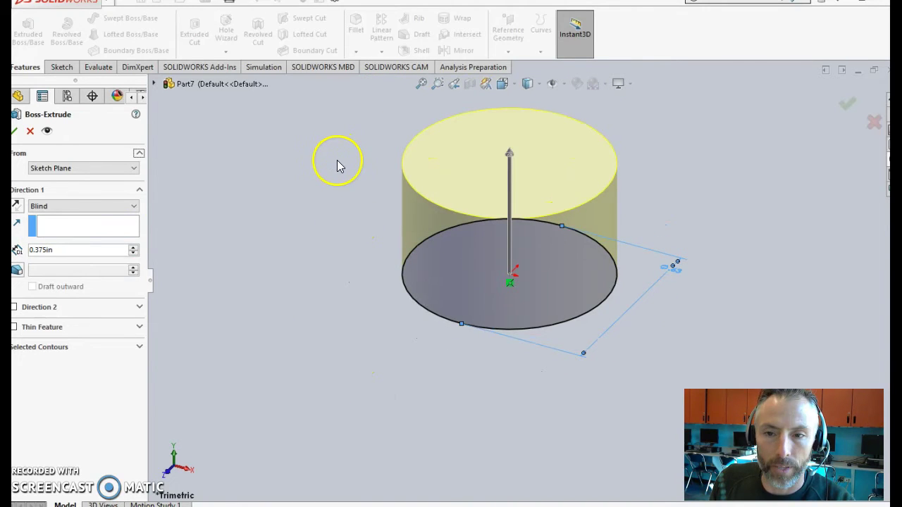
Set the extrusion depth to 1/8 in and complete the disc.
{"action": "double_click", "coordinate": [52, 249]}
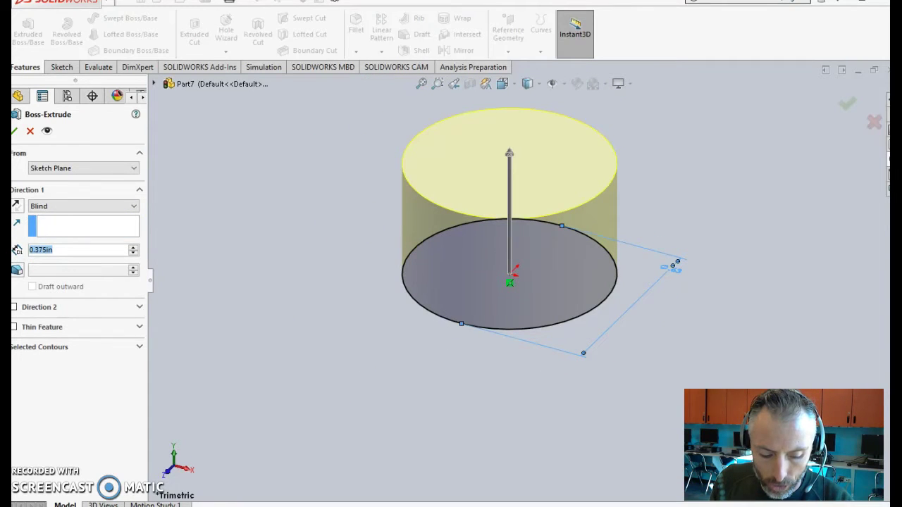
{"action": "type", "text": "1/8"}
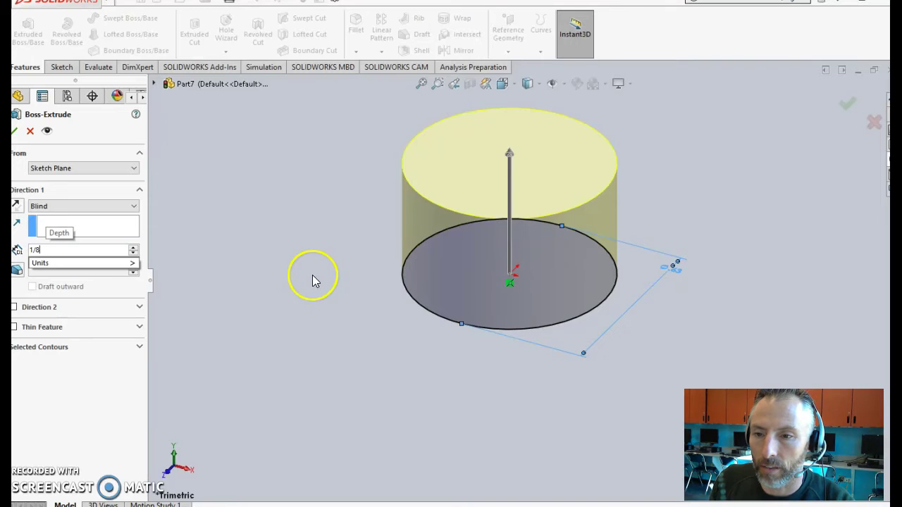
{"action": "left_click", "coordinate": [312, 275]}
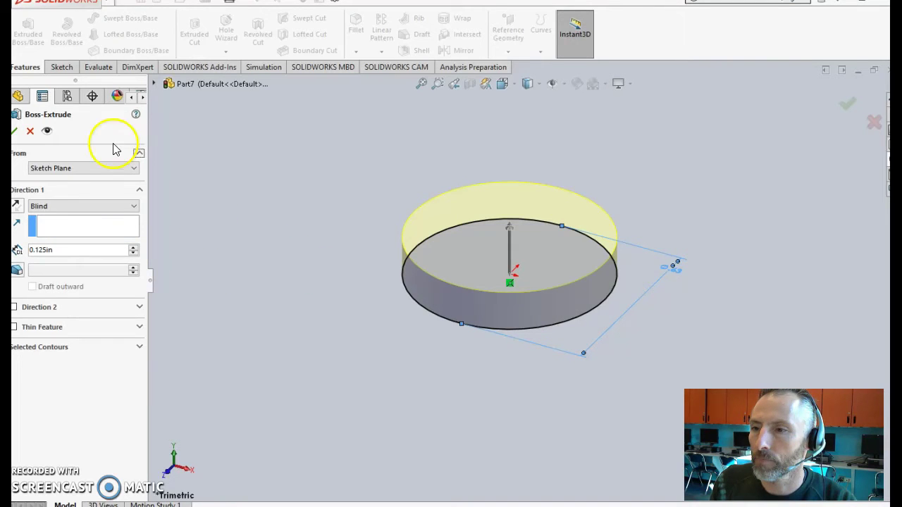
{"action": "left_click", "coordinate": [15, 131]}
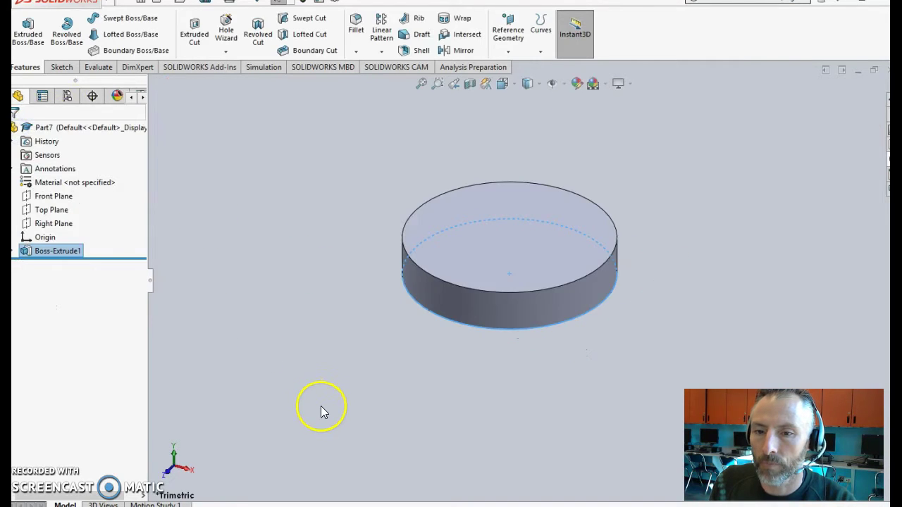
{"action": "left_click", "coordinate": [341, 413]}
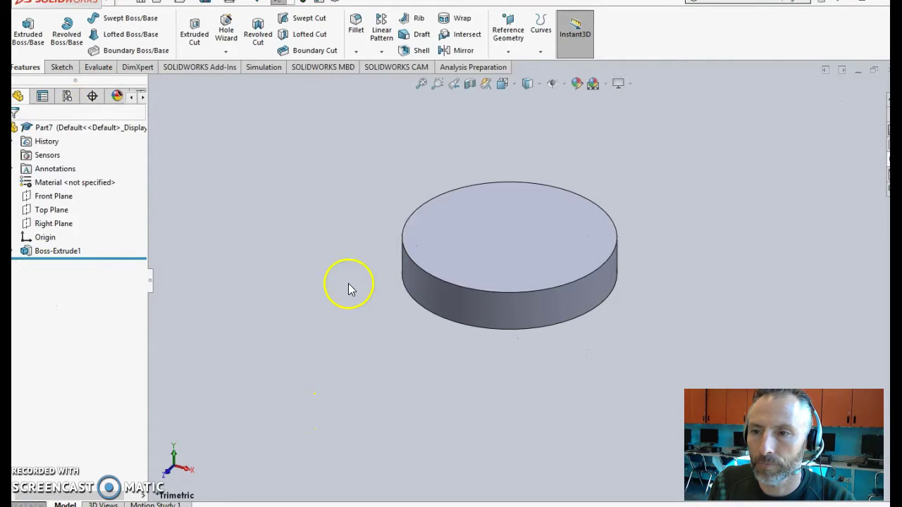
Sketch a circle of about 0.115 in radius on the disc's top face, overlapping its upper-left edge in Top view.
{"action": "left_click", "coordinate": [503, 84]}
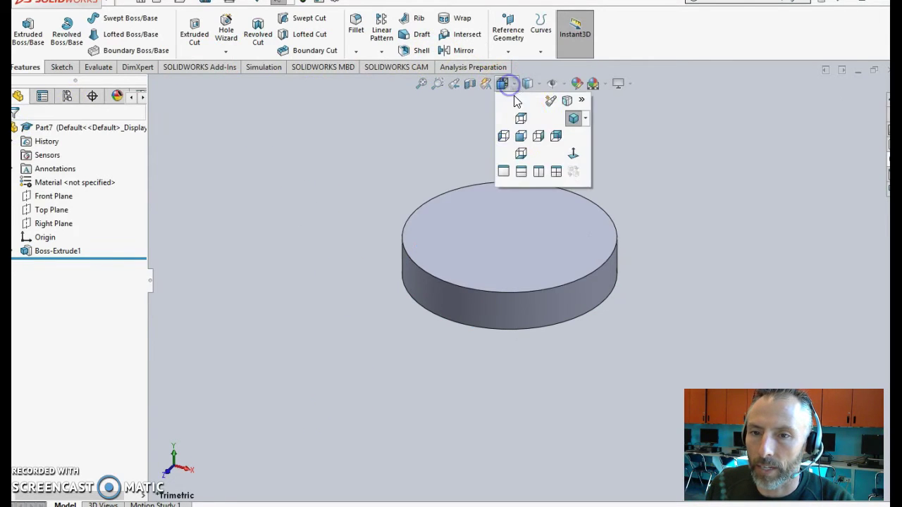
{"action": "left_click", "coordinate": [520, 119]}
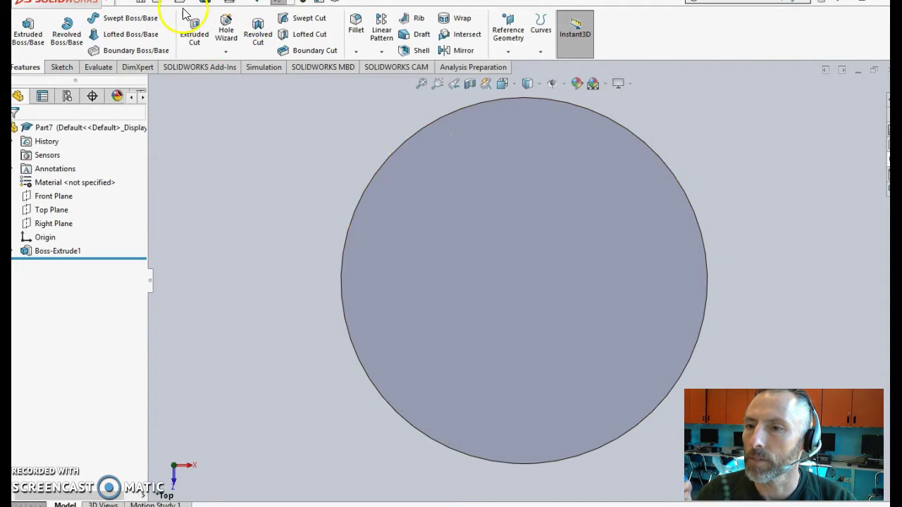
{"action": "left_click", "coordinate": [60, 68]}
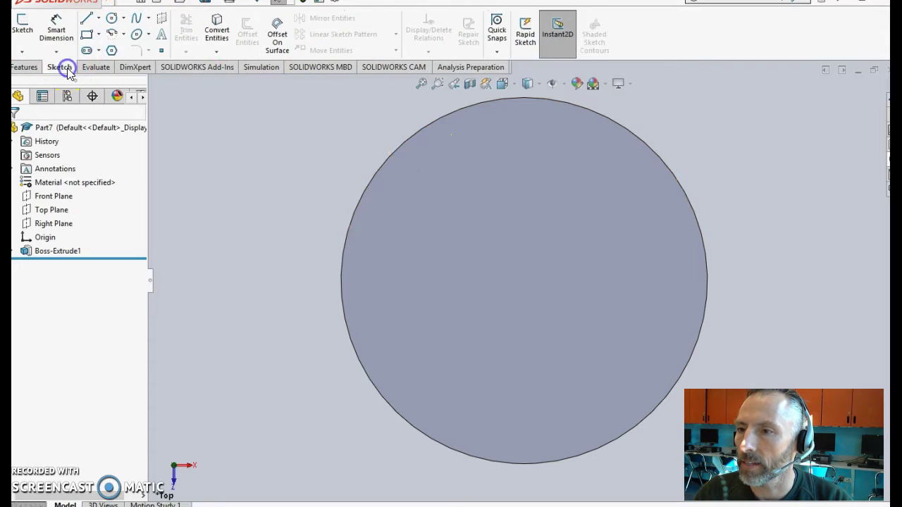
{"action": "left_click", "coordinate": [22, 30]}
{"action": "left_click", "coordinate": [537, 274]}
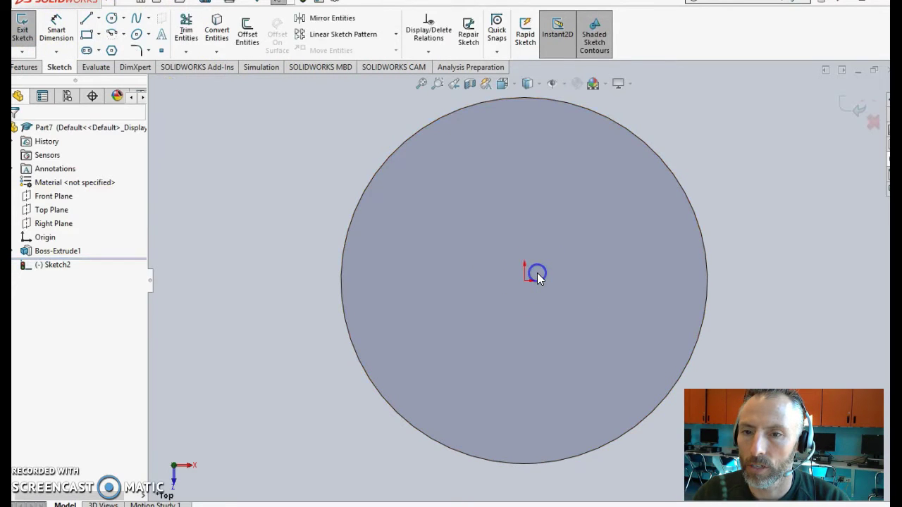
{"action": "left_click", "coordinate": [111, 17]}
{"action": "left_click", "coordinate": [417, 178]}
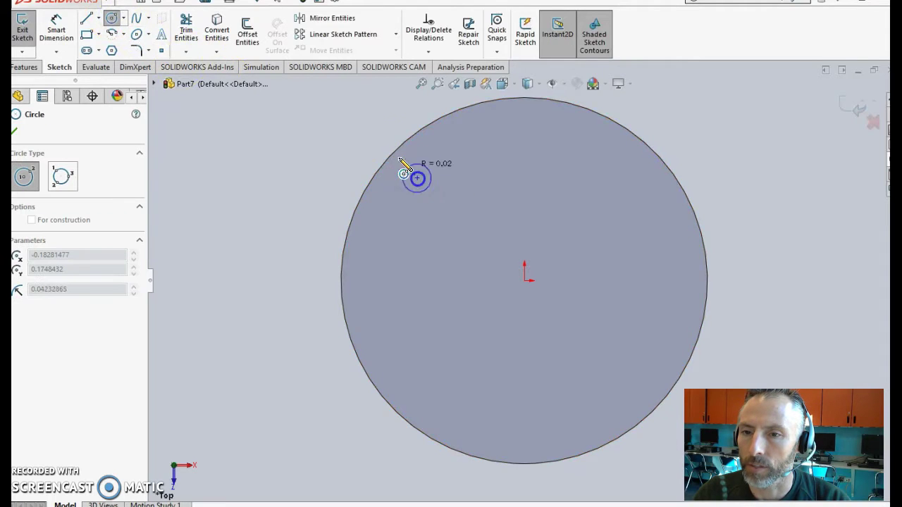
{"action": "left_click", "coordinate": [371, 132]}
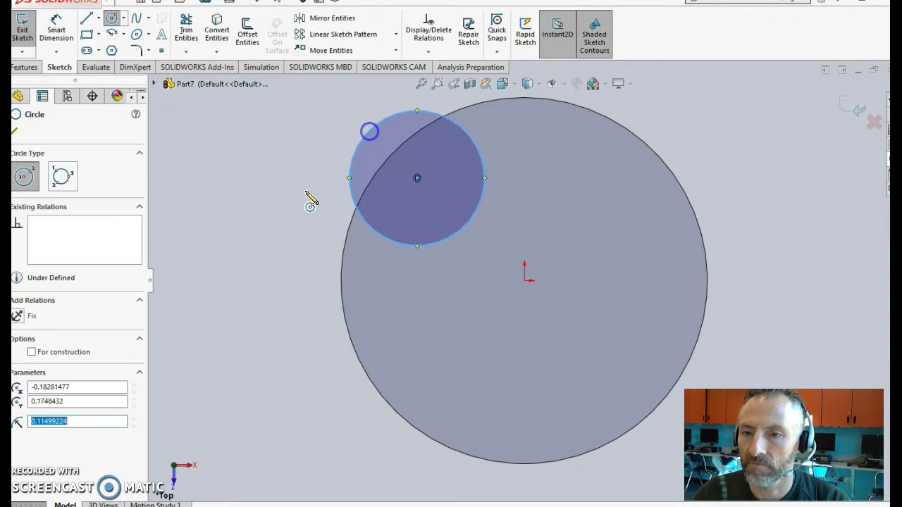
Dimension the small circle's diameter and set it to 3/16 in.
{"action": "left_click", "coordinate": [56, 30]}
{"action": "left_click", "coordinate": [358, 143]}
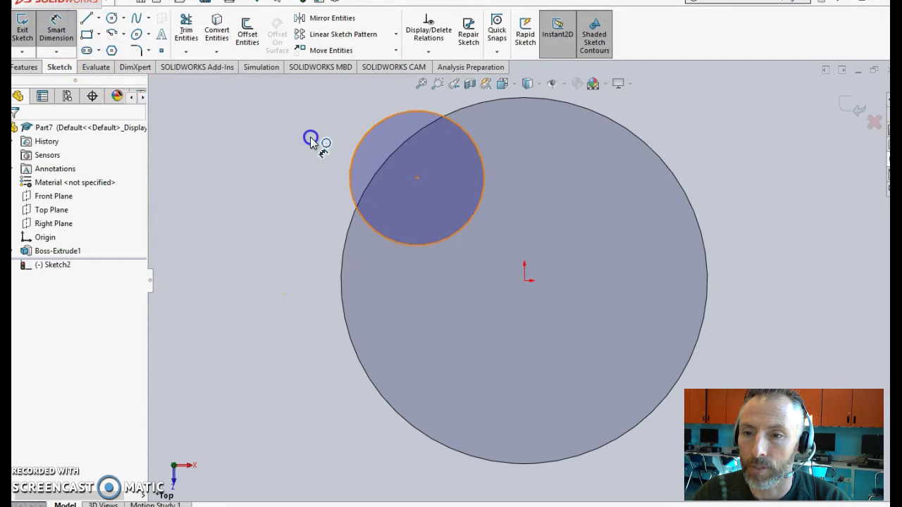
{"action": "left_click", "coordinate": [310, 139]}
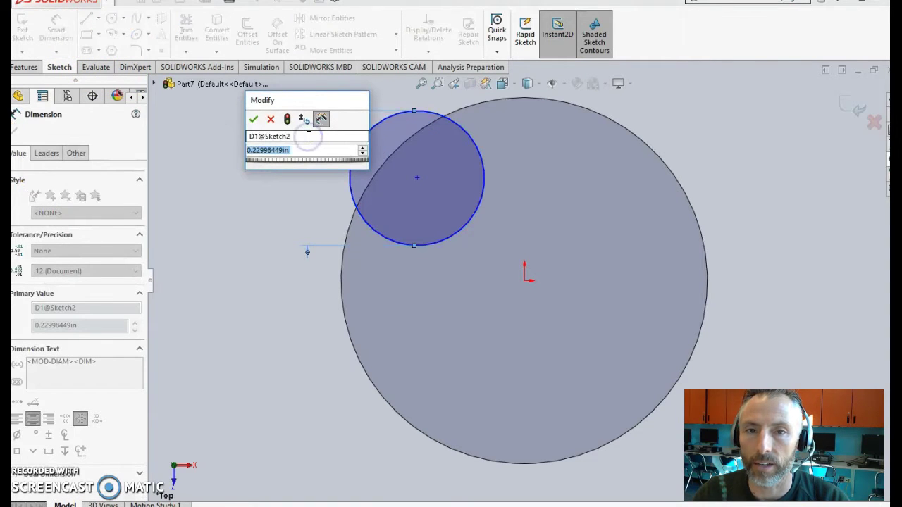
{"action": "type", "text": "3/16"}
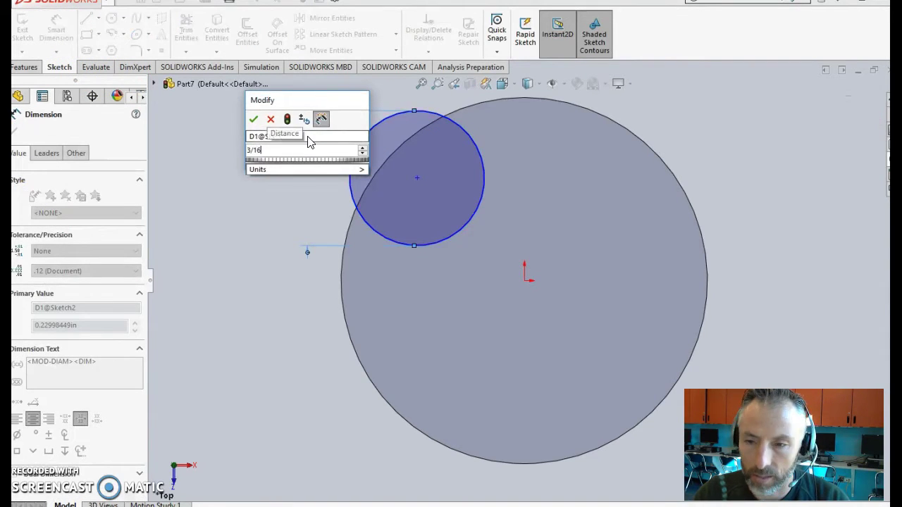
{"action": "key", "text": "Return"}
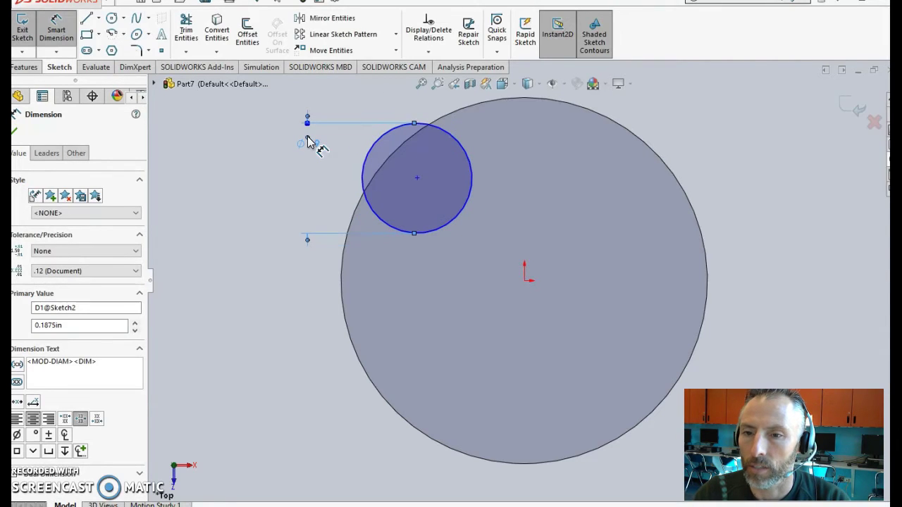
Dimension the horizontal distance between the small circle's centre and the origin and set it to 5/32 in.
{"action": "left_click", "coordinate": [416, 185]}
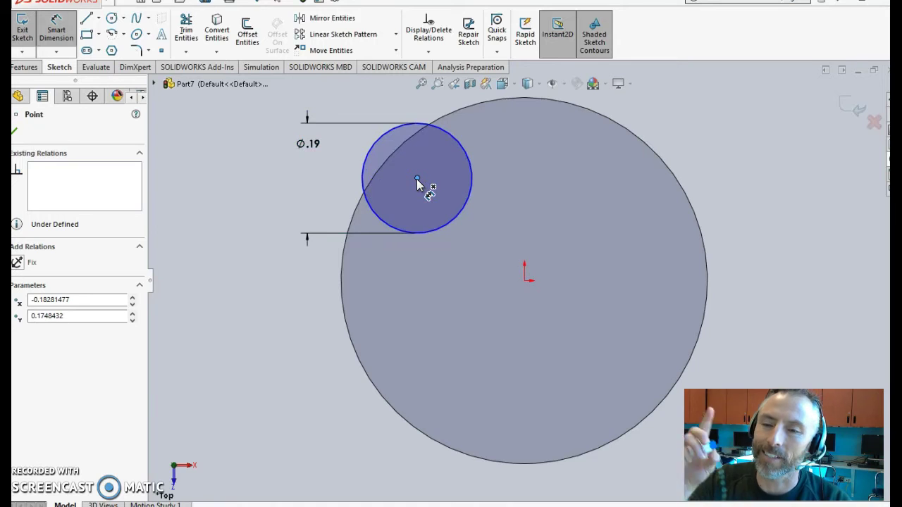
{"action": "left_click", "coordinate": [525, 281]}
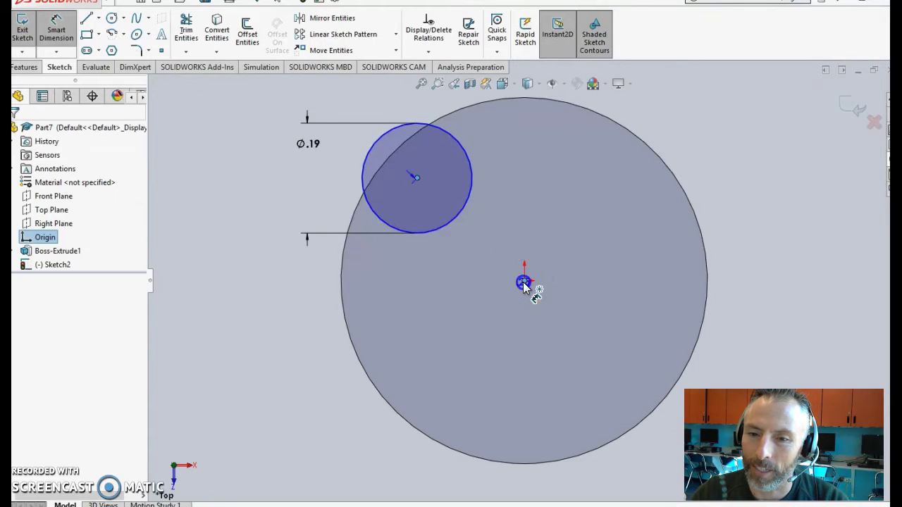
{"action": "left_click", "coordinate": [515, 182]}
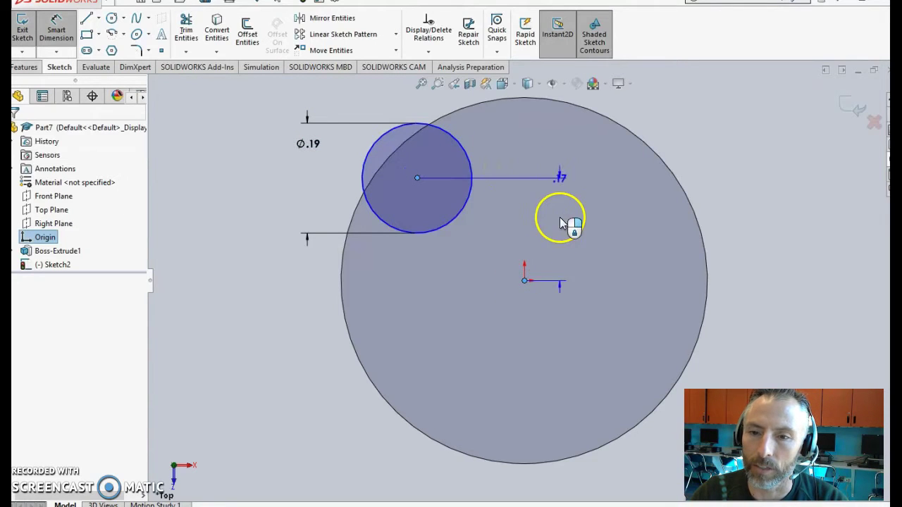
{"action": "left_click_drag", "start_coordinate": [557, 216], "coordinate": [490, 156]}
{"action": "left_click", "coordinate": [482, 156]}
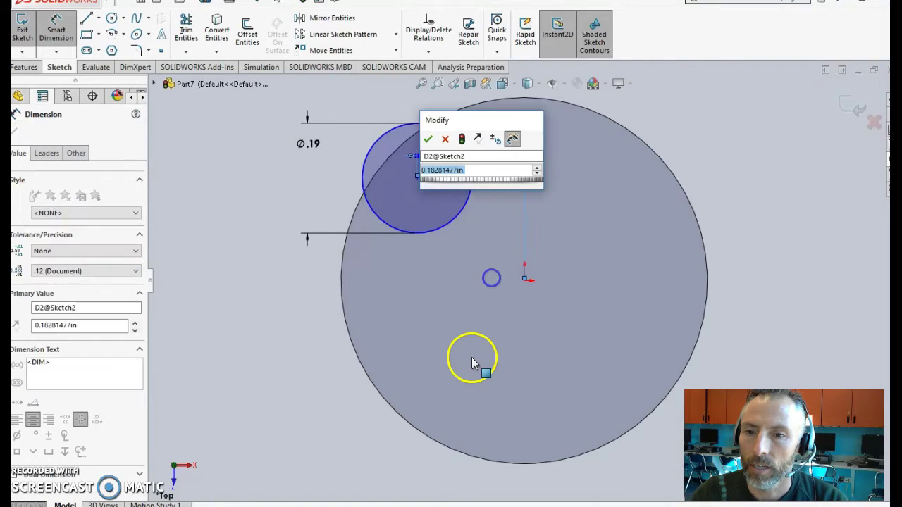
{"action": "type", "text": "5/32"}
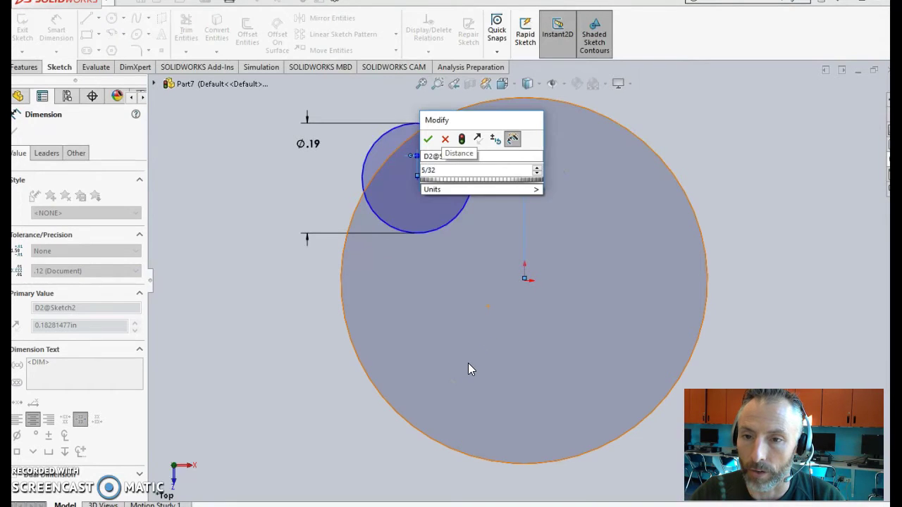
{"action": "key", "text": "Return"}
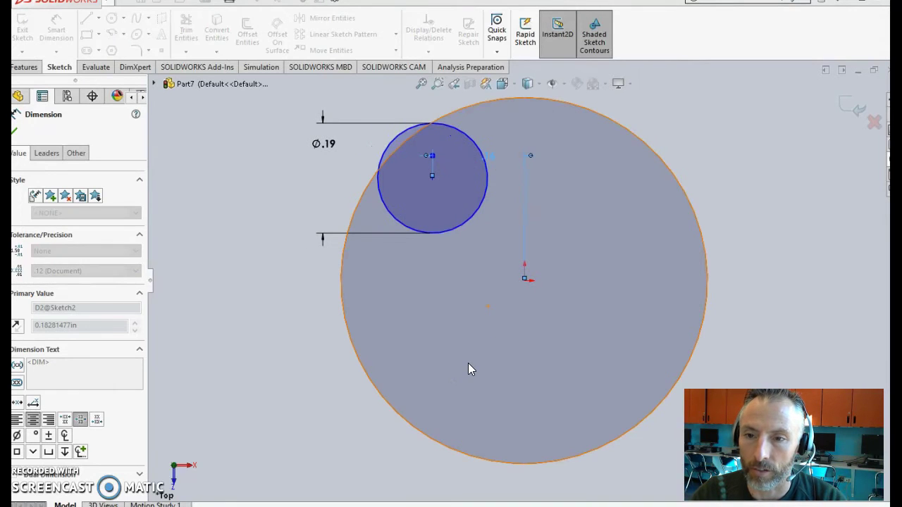
Dimension the vertical distance between the small circle's centre and the origin and set it to 5/32 in.
{"action": "left_click", "coordinate": [423, 178]}
{"action": "mouse_move", "coordinate": [430, 177]}
{"action": "left_mouse_down"}
{"action": "mouse_move", "coordinate": [473, 247]}
{"action": "mouse_move", "coordinate": [529, 282]}
{"action": "mouse_move", "coordinate": [443, 178]}
{"action": "mouse_move", "coordinate": [346, 246]}
{"action": "mouse_move", "coordinate": [543, 312]}
{"action": "mouse_move", "coordinate": [525, 281]}
{"action": "left_mouse_up"}
{"action": "left_click", "coordinate": [433, 179]}
{"action": "left_click", "coordinate": [56, 30]}
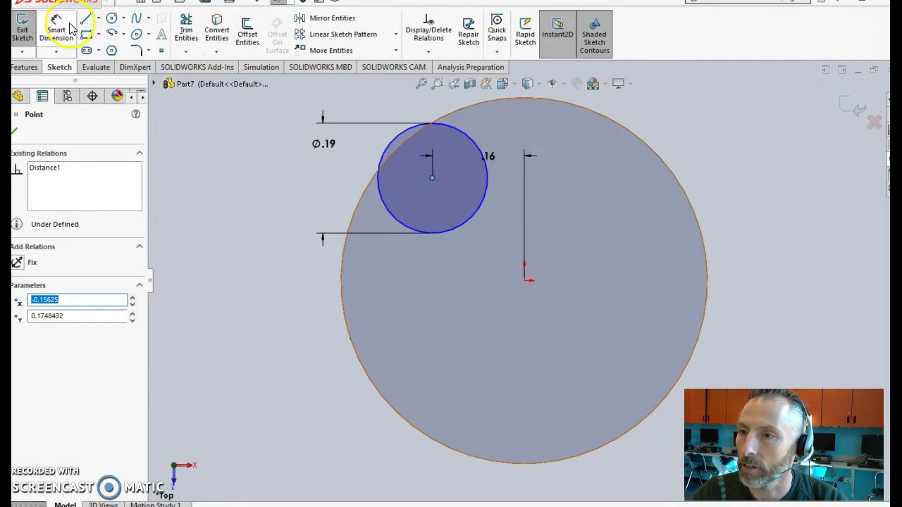
{"action": "left_click", "coordinate": [440, 187]}
{"action": "left_click_drag", "start_coordinate": [440, 187], "coordinate": [524, 282]}
{"action": "left_click", "coordinate": [524, 282]}
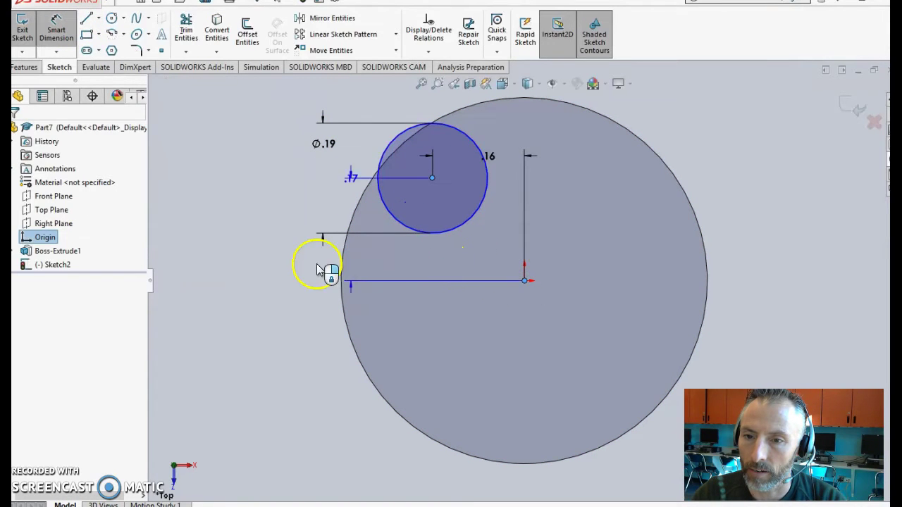
{"action": "left_click", "coordinate": [271, 245]}
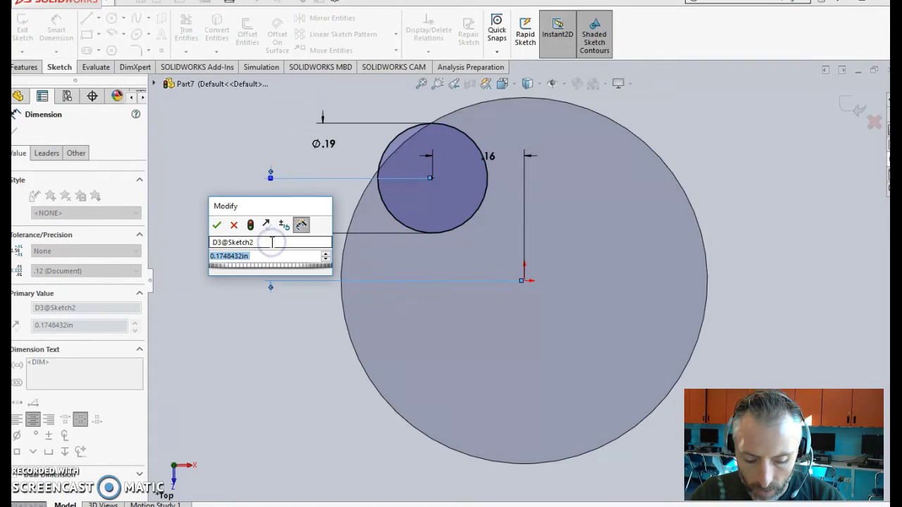
{"action": "type", "text": "5/32"}
{"action": "key", "text": "Return"}
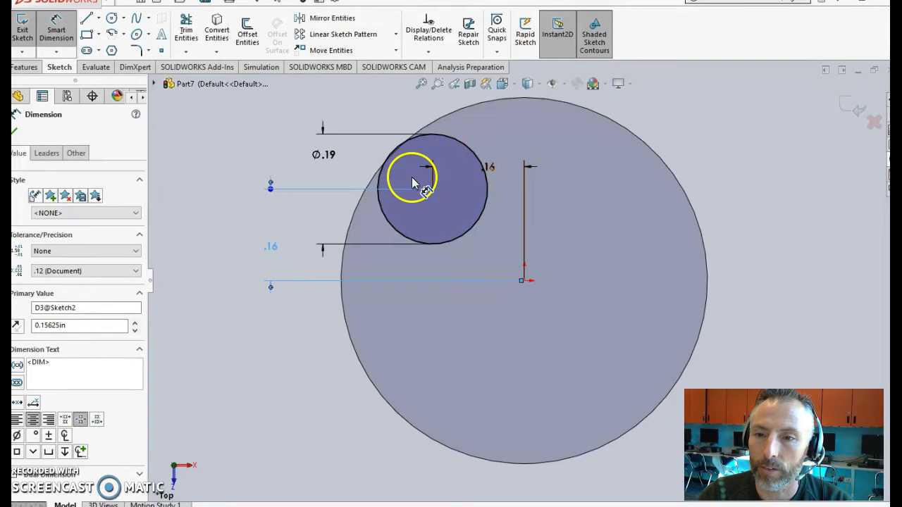
{"action": "scroll", "coordinate": [407, 158], "scroll_direction": "down", "scroll_amount": 2}
{"action": "scroll", "coordinate": [407, 163], "scroll_direction": "down", "scroll_amount": 3}
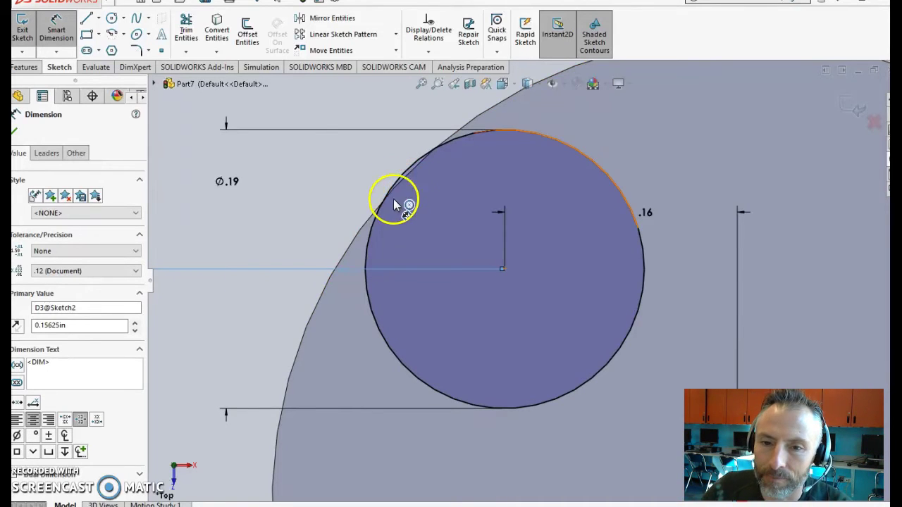
{"action": "scroll", "coordinate": [387, 219], "scroll_direction": "up", "scroll_amount": 1}
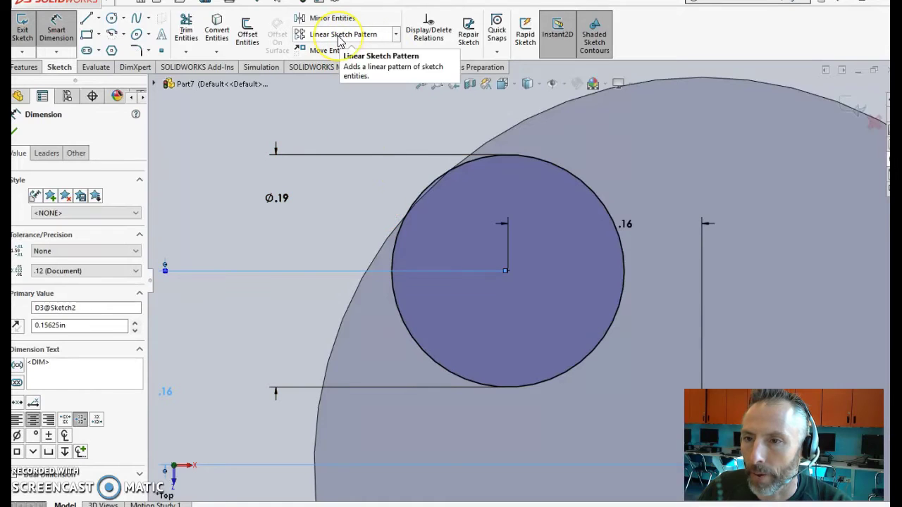
{"action": "left_click", "coordinate": [186, 30]}
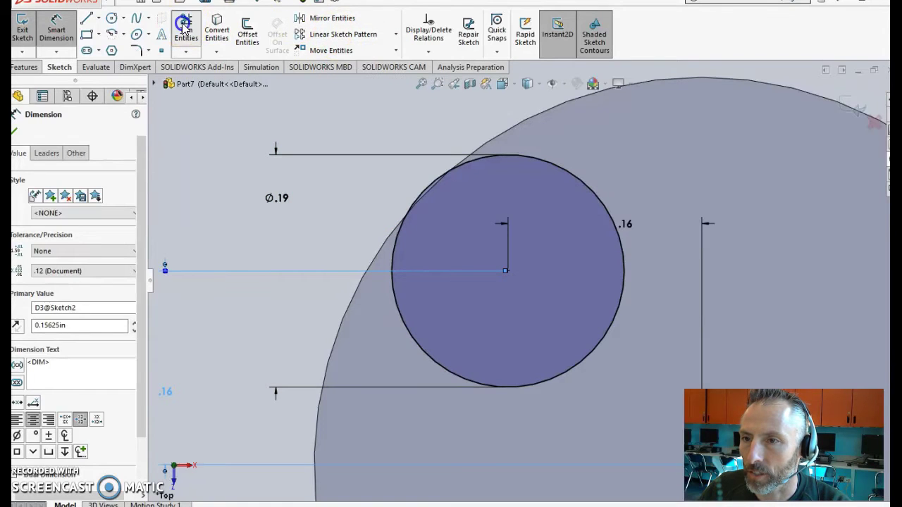
{"action": "left_click", "coordinate": [182, 95]}
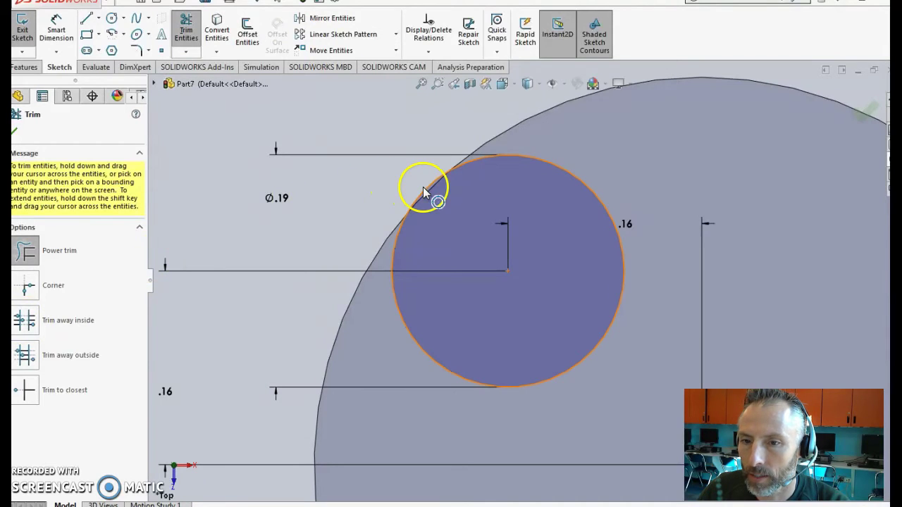
{"action": "left_click", "coordinate": [21, 396]}
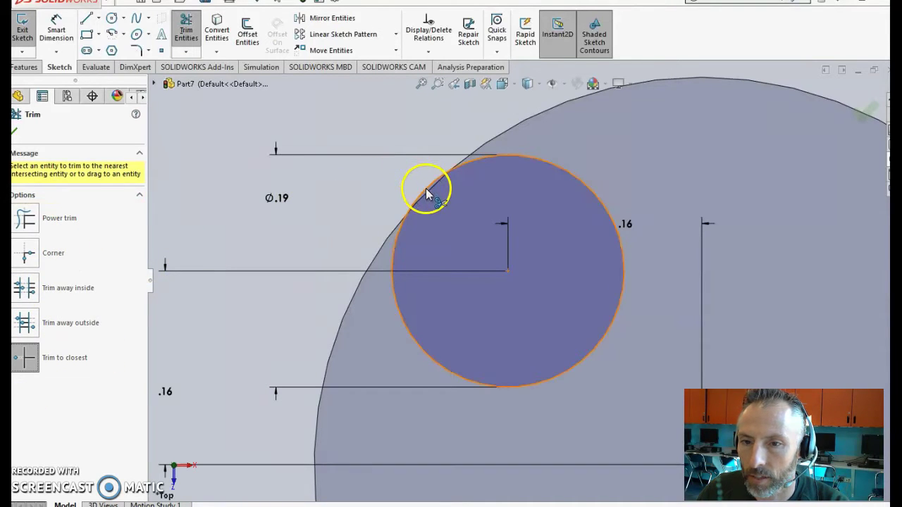
{"action": "scroll", "coordinate": [354, 177], "scroll_direction": "up", "scroll_amount": 3}
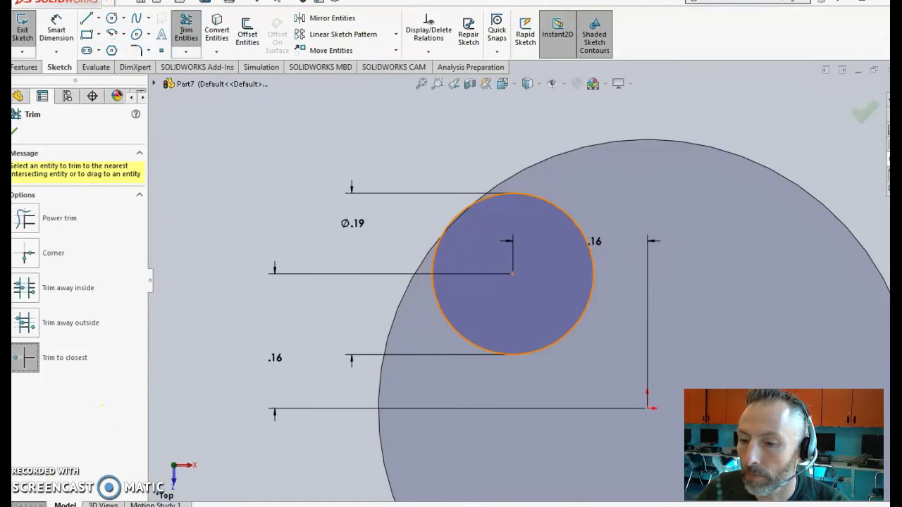
{"action": "key", "text": "Escape"}
{"action": "scroll", "coordinate": [226, 396], "scroll_direction": "up", "scroll_amount": 2}
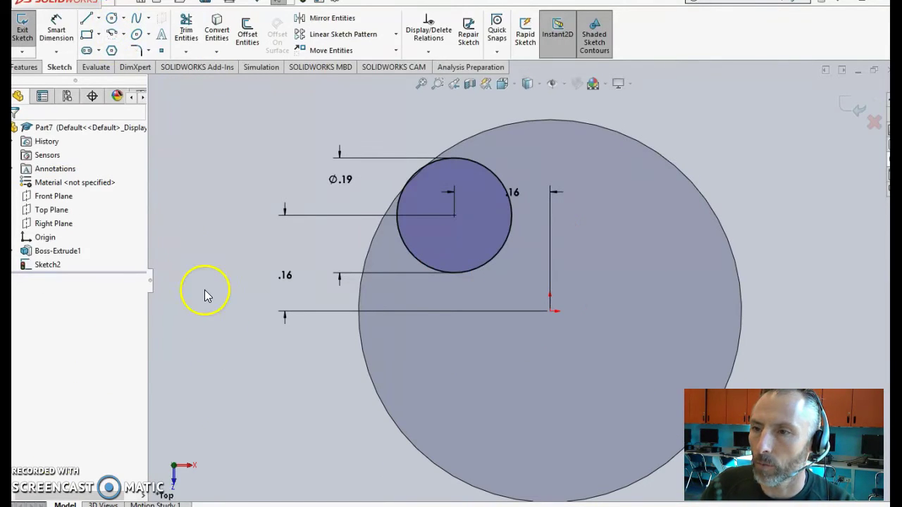
Sketch a circle of 0.3125 in radius centred on the origin, matching the disc's outer edge.
{"action": "left_click", "coordinate": [111, 18]}
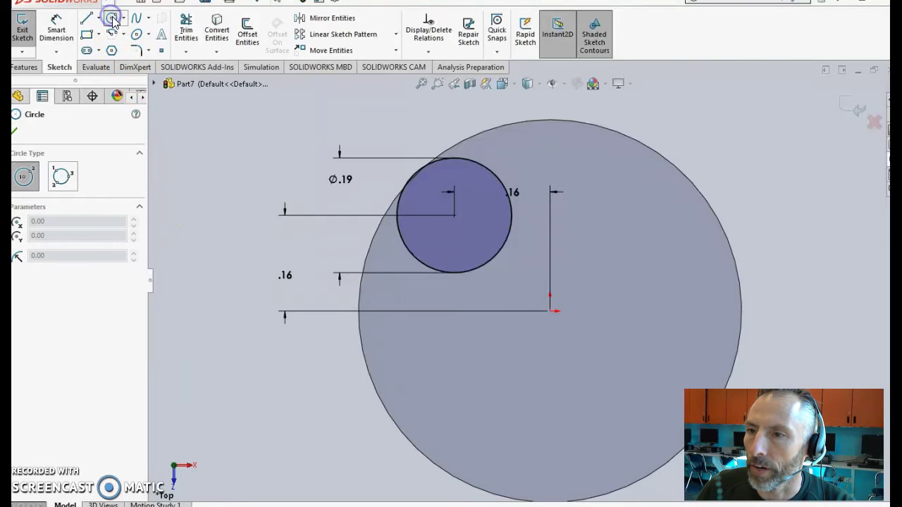
{"action": "left_click", "coordinate": [551, 311]}
{"action": "left_click", "coordinate": [527, 120]}
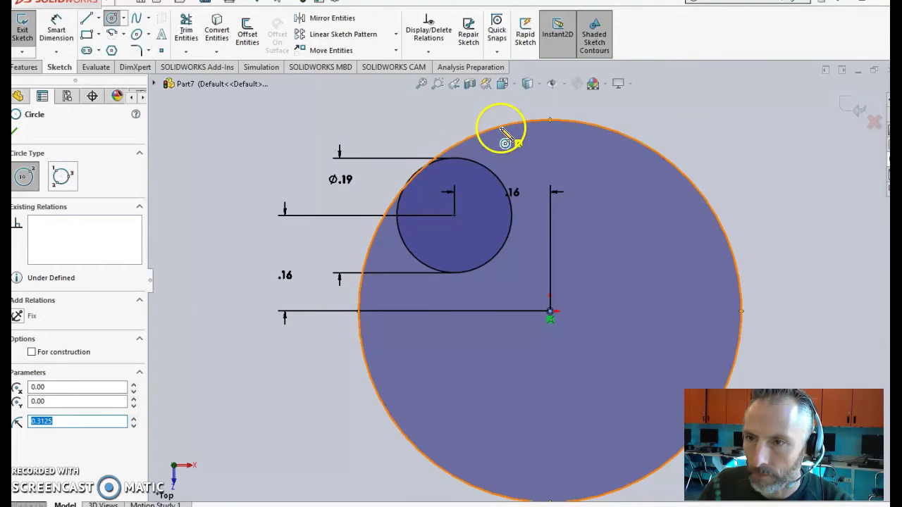
Trim away the small circle's arc that extends beyond the disc's edge, using Trim to closest.
{"action": "left_click", "coordinate": [187, 30]}
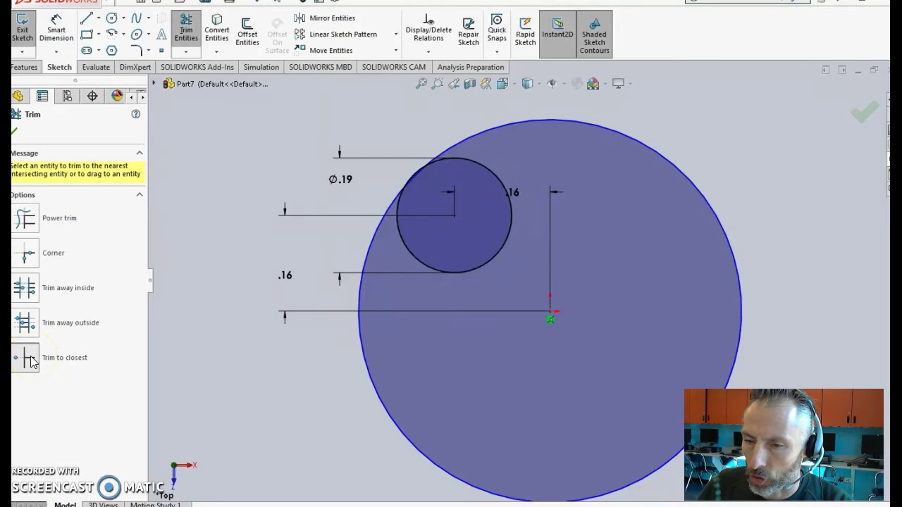
{"action": "scroll", "coordinate": [409, 169], "scroll_direction": "down", "scroll_amount": 3}
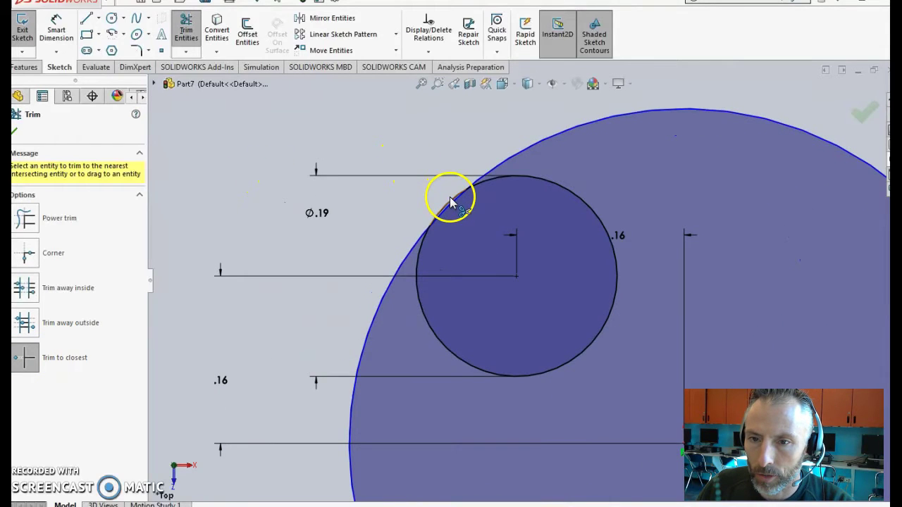
{"action": "left_click", "coordinate": [452, 200]}
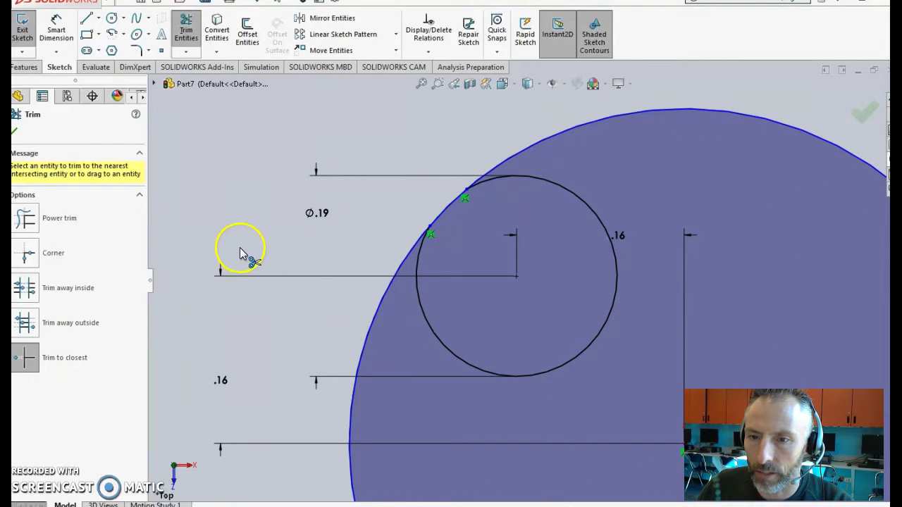
{"action": "left_click", "coordinate": [472, 197]}
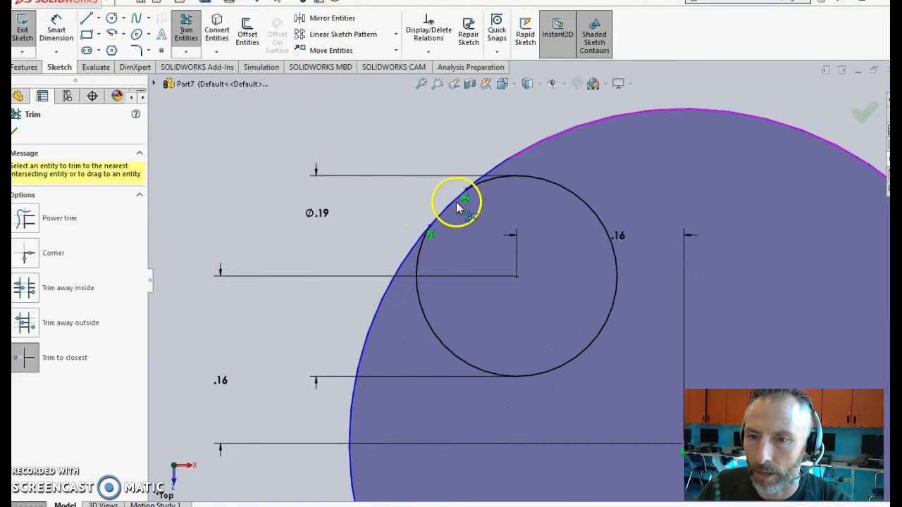
{"action": "scroll", "coordinate": [290, 215], "scroll_direction": "up", "scroll_amount": 1}
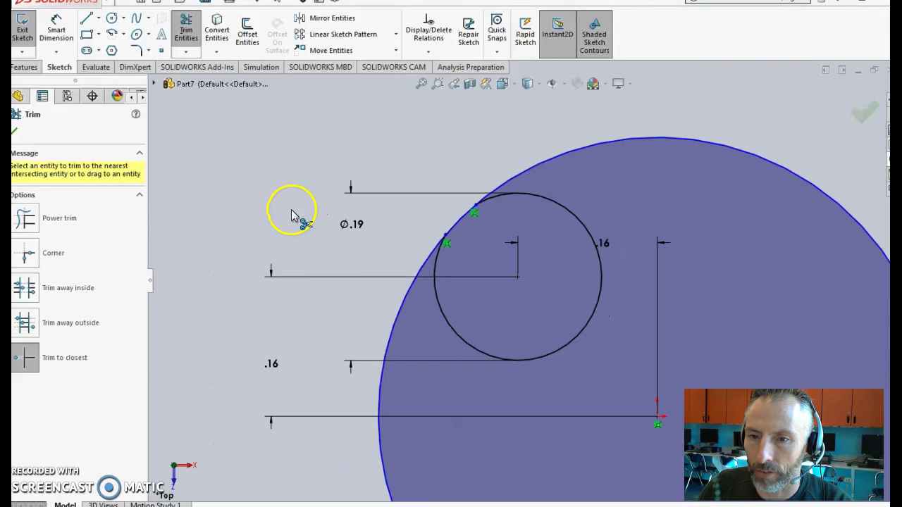
{"action": "scroll", "coordinate": [264, 200], "scroll_direction": "up", "scroll_amount": 1}
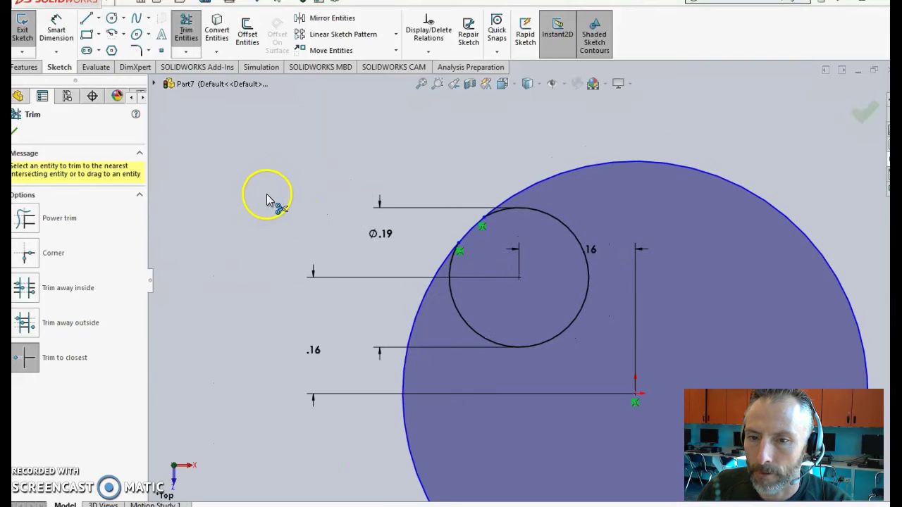
Start a blind boss extrusion of only the closed region inside the trimmed small circle, with Thin Feature turned off.
{"action": "left_click", "coordinate": [22, 68]}
{"action": "left_click", "coordinate": [27, 35]}
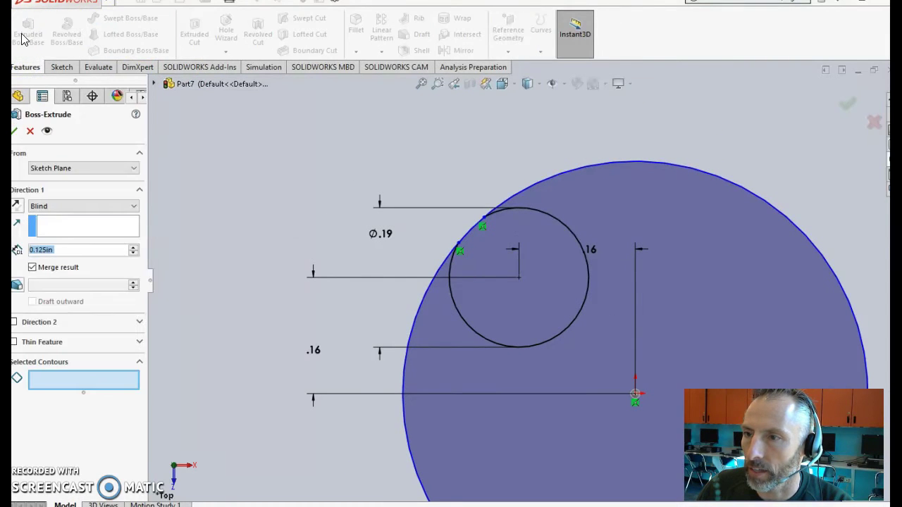
{"action": "left_click", "coordinate": [577, 248]}
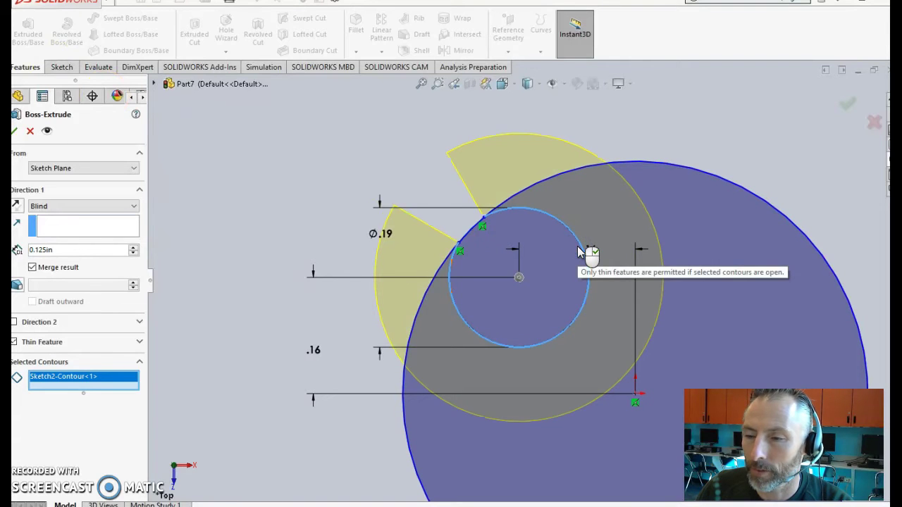
{"action": "right_click", "coordinate": [99, 376]}
{"action": "left_click", "coordinate": [131, 384]}
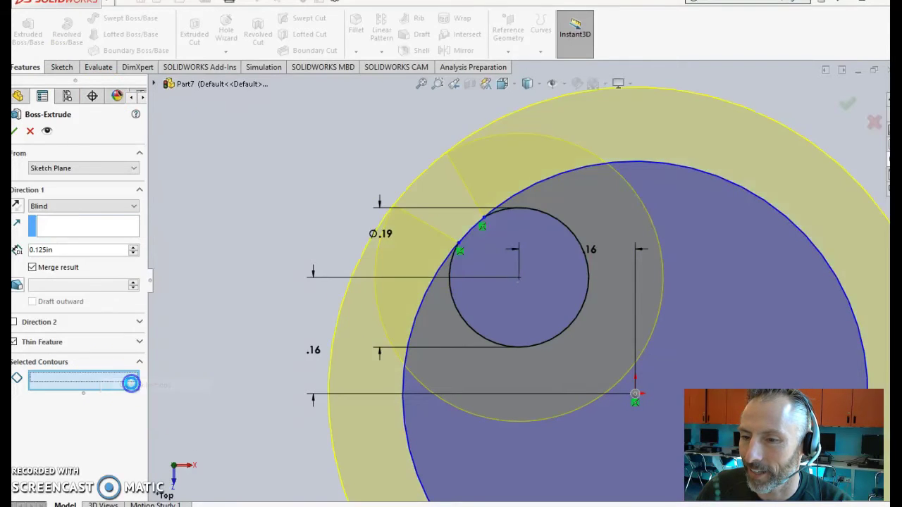
{"action": "left_click", "coordinate": [525, 319]}
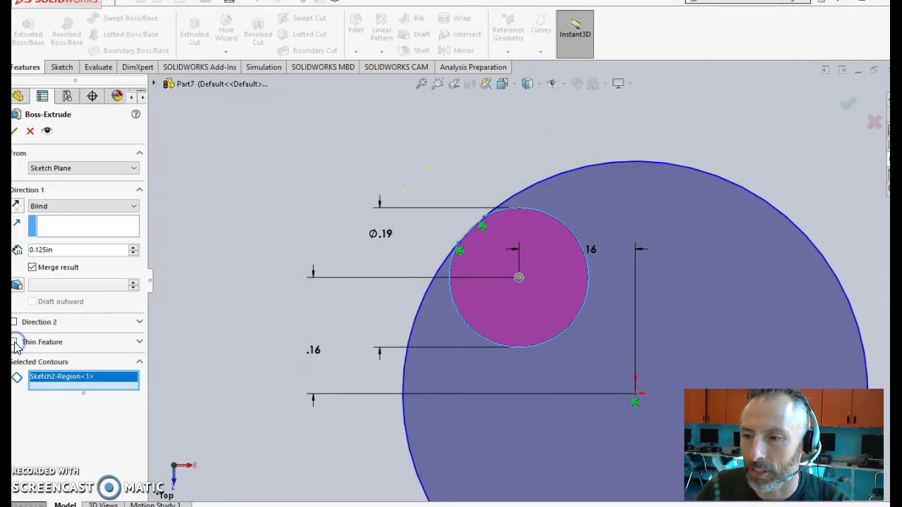
{"action": "mouse_move", "coordinate": [289, 373]}
{"action": "middle_mouse_down"}
{"action": "mouse_move", "coordinate": [289, 264]}
{"action": "mouse_move", "coordinate": [319, 216]}
{"action": "mouse_move", "coordinate": [387, 185]}
{"action": "mouse_move", "coordinate": [382, 284]}
{"action": "mouse_move", "coordinate": [348, 291]}
{"action": "middle_mouse_up"}
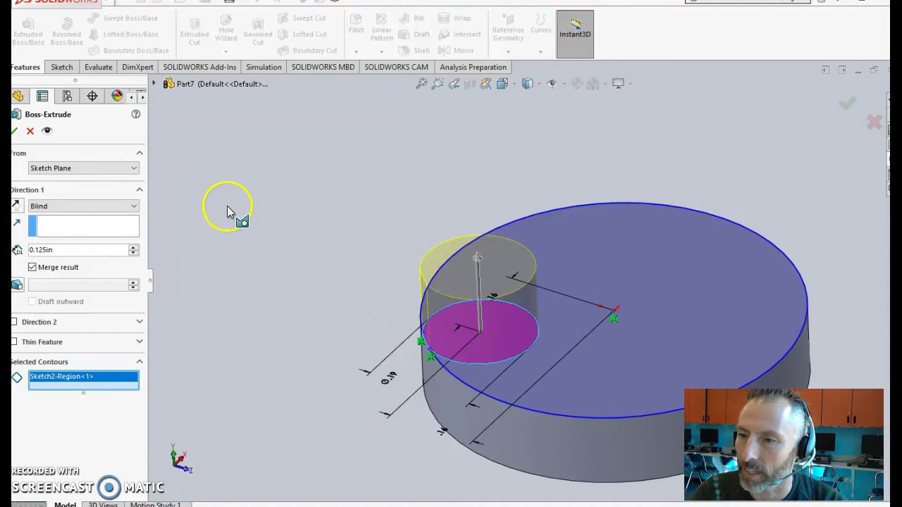
Set the extrusion depth to 1/16 in and complete the small boss on the disc.
{"action": "left_click", "coordinate": [53, 250]}
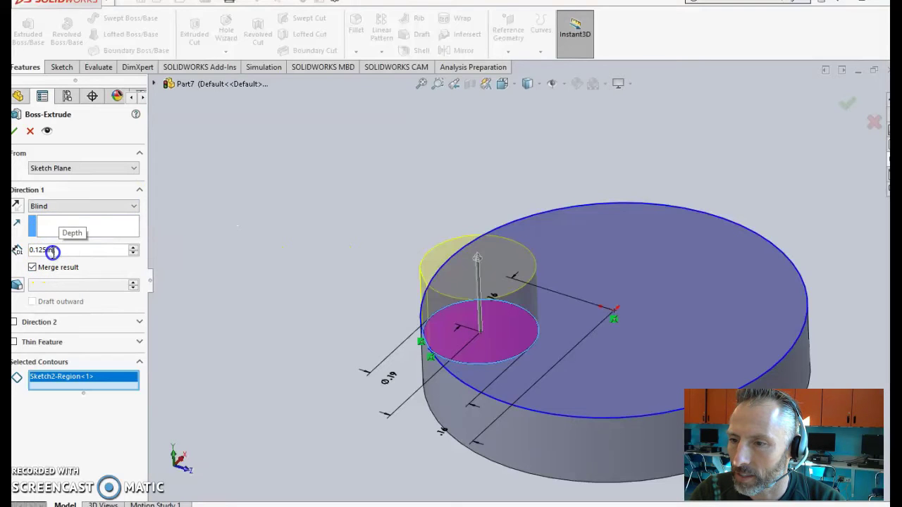
{"action": "type", "text": "1/16"}
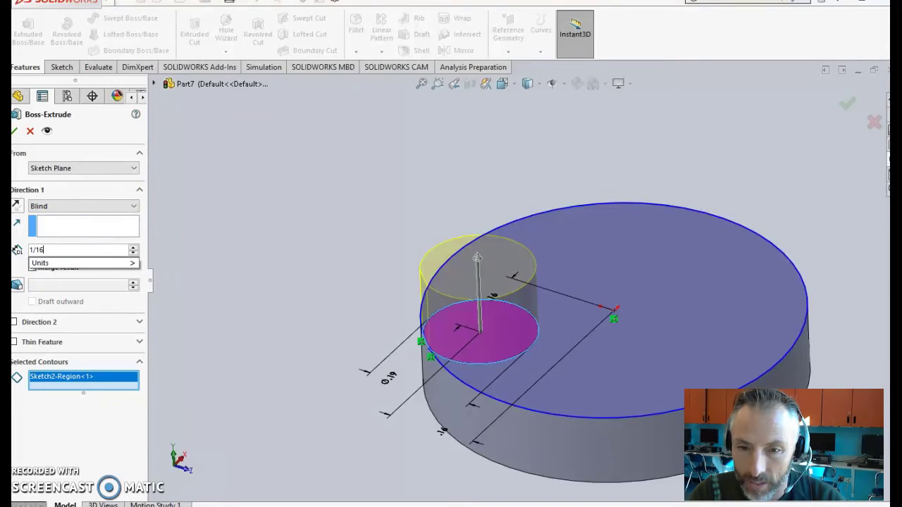
{"action": "left_click", "coordinate": [255, 201]}
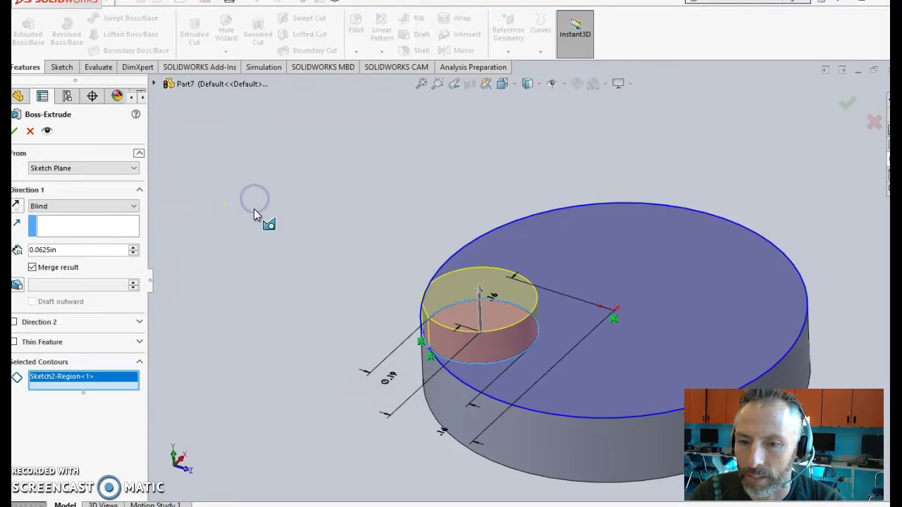
{"action": "left_click", "coordinate": [21, 130]}
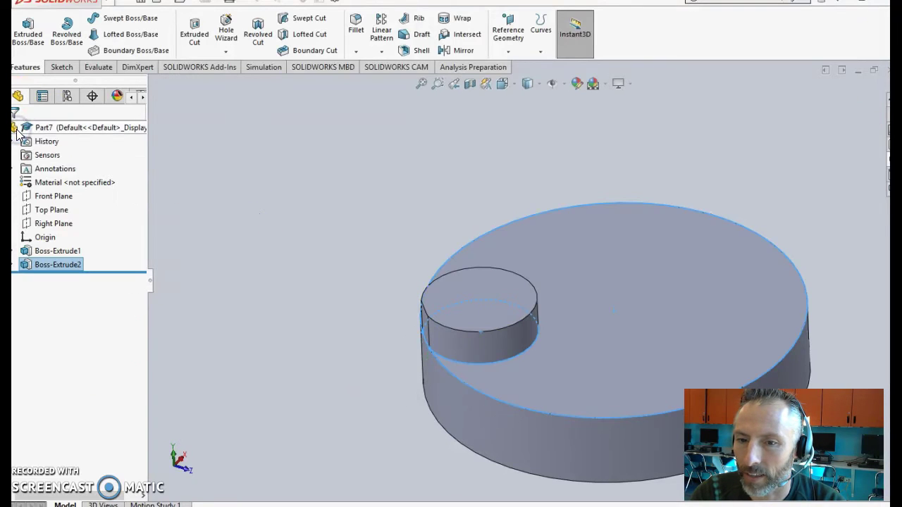
{"action": "left_click", "coordinate": [296, 211]}
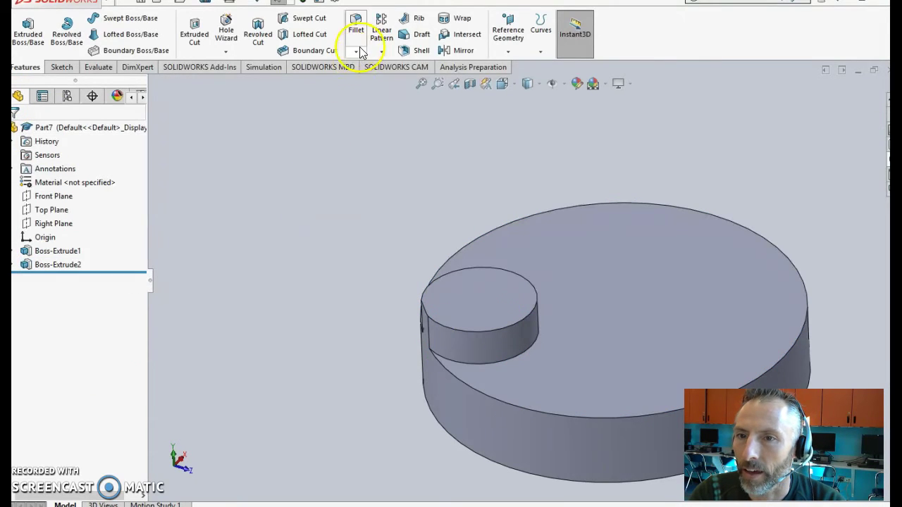
Start a circular pattern of the small boss, using the disc's outer cylindrical face as the pattern axis.
{"action": "left_click", "coordinate": [381, 52]}
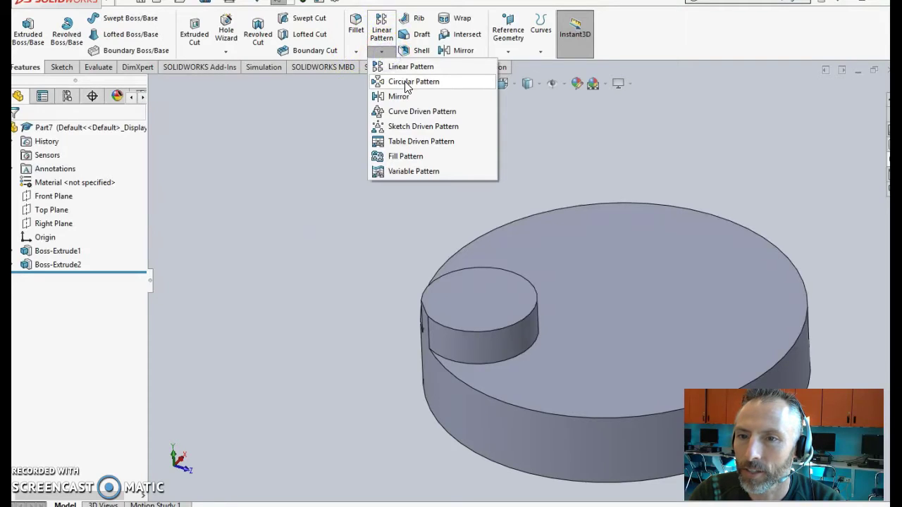
{"action": "left_click", "coordinate": [405, 84]}
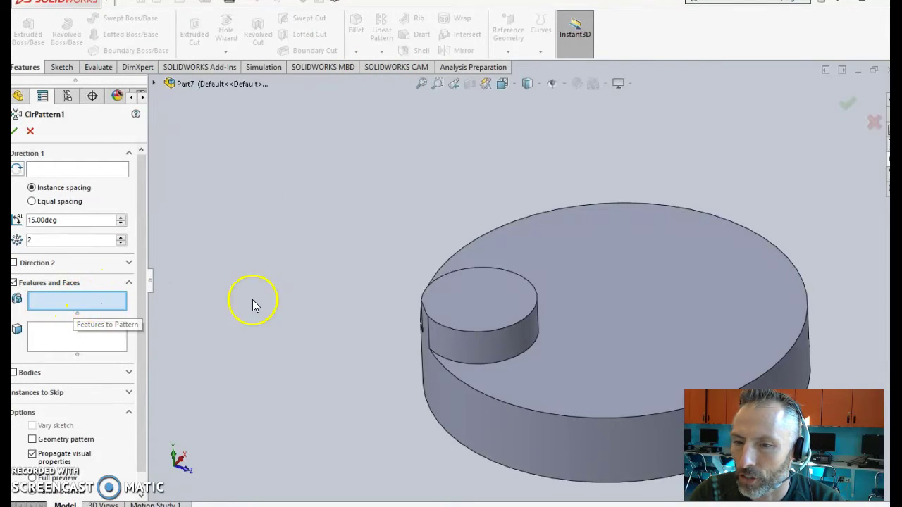
{"action": "left_click", "coordinate": [512, 323]}
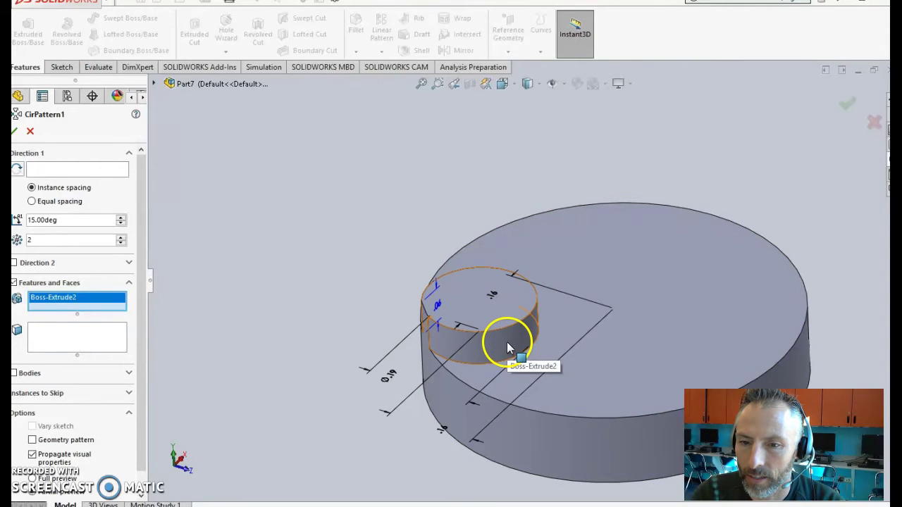
{"action": "left_click", "coordinate": [506, 342]}
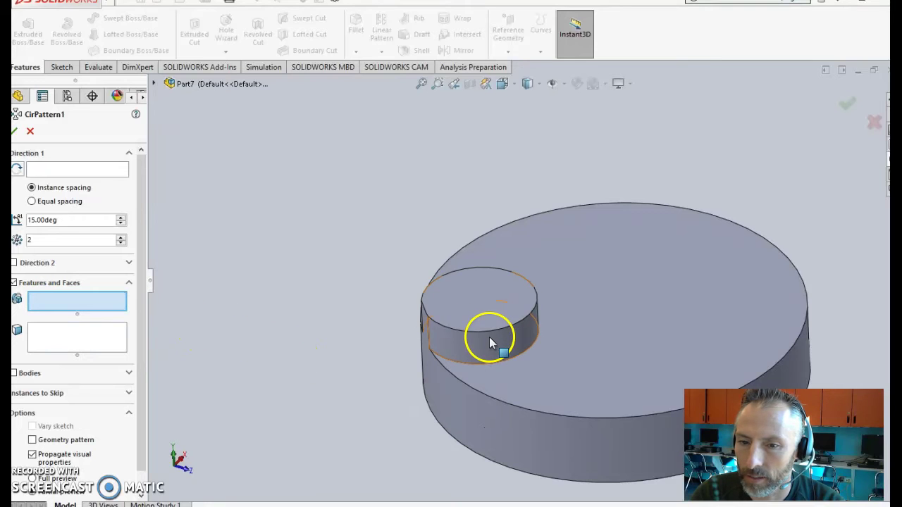
{"action": "left_click", "coordinate": [491, 343]}
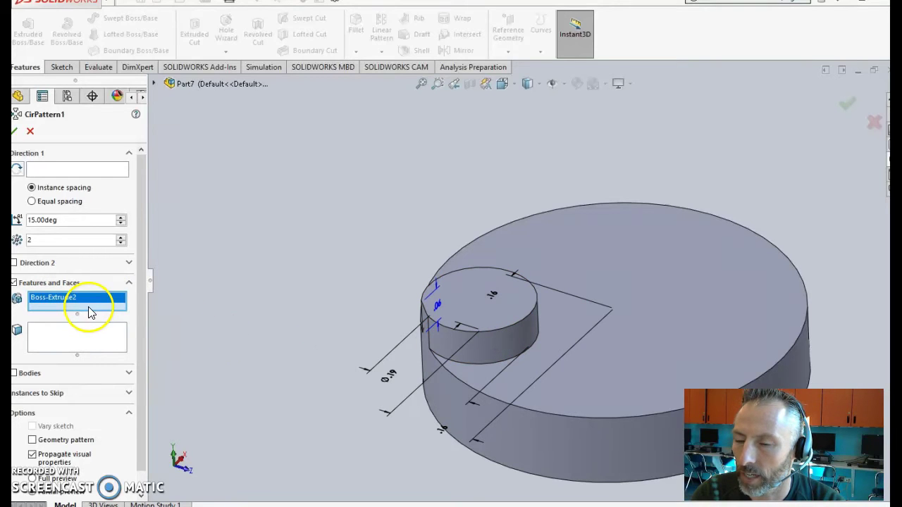
{"action": "left_click", "coordinate": [48, 170]}
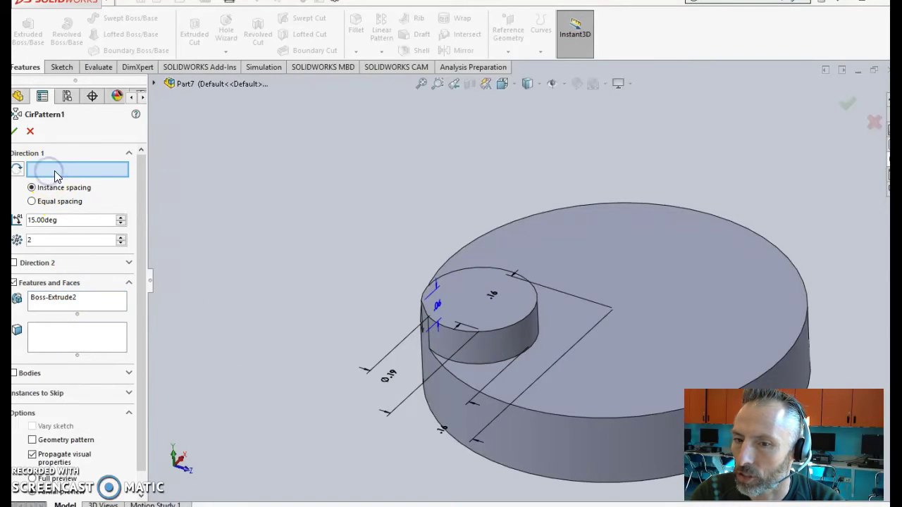
{"action": "left_click", "coordinate": [581, 445]}
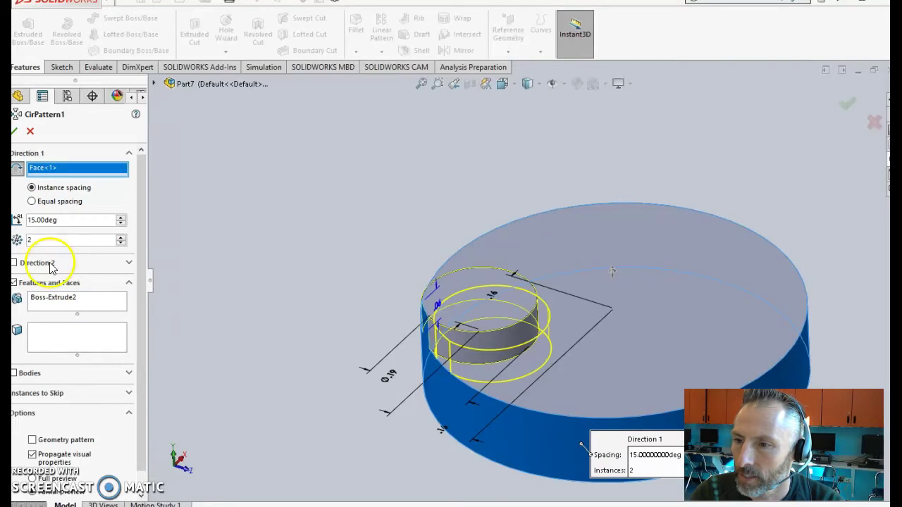
Set the circular pattern to 4 instances with 90° instance spacing and complete it.
{"action": "double_click", "coordinate": [37, 220]}
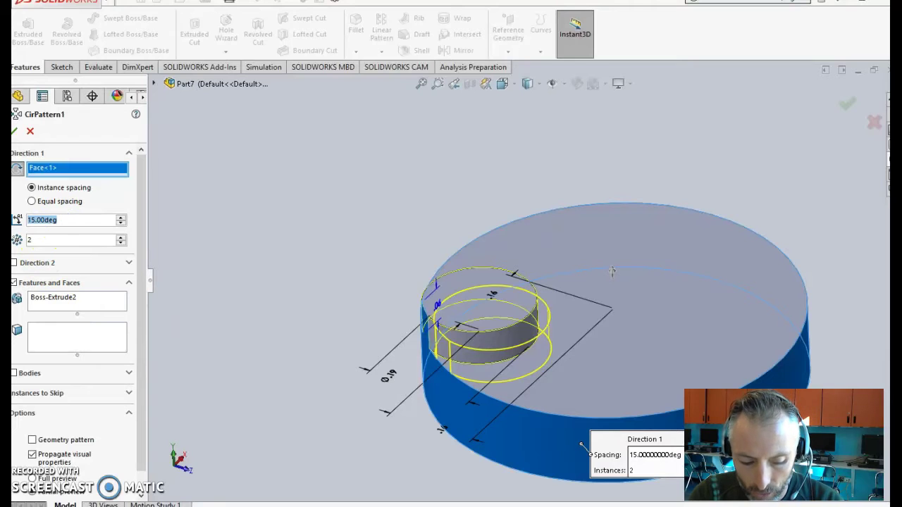
{"action": "type", "text": "90"}
{"action": "left_click", "coordinate": [241, 221]}
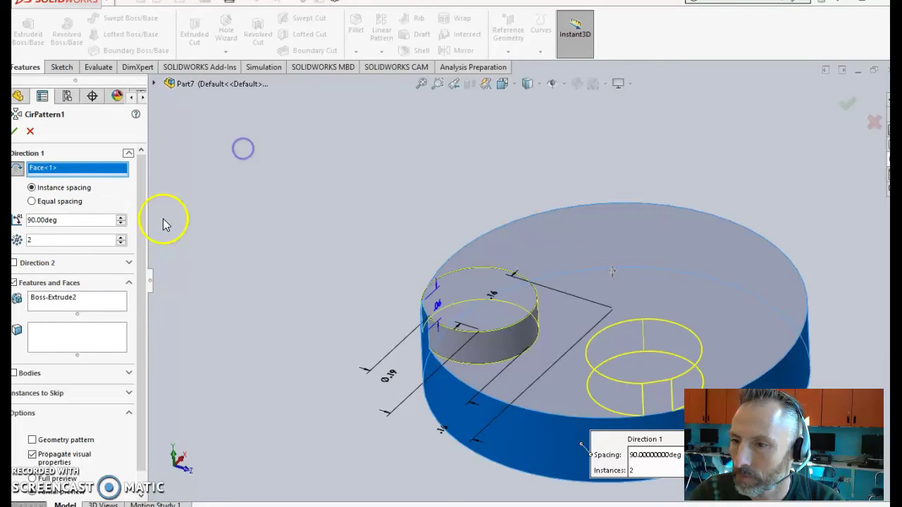
{"action": "double_click", "coordinate": [31, 240]}
{"action": "type", "text": "4"}
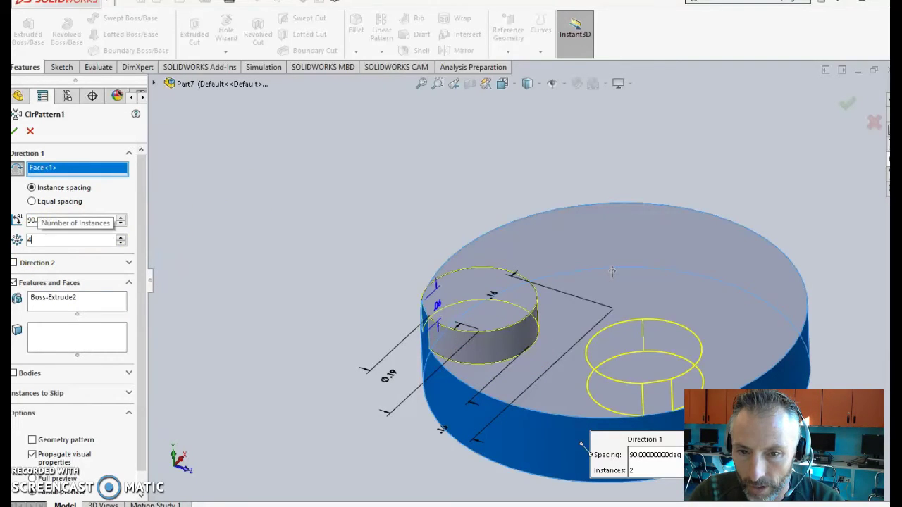
{"action": "left_click", "coordinate": [278, 221]}
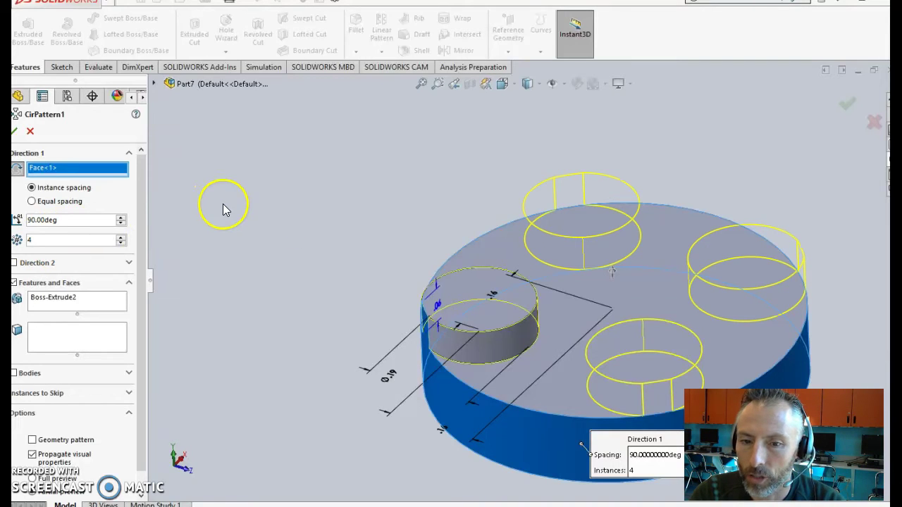
{"action": "left_click", "coordinate": [18, 132]}
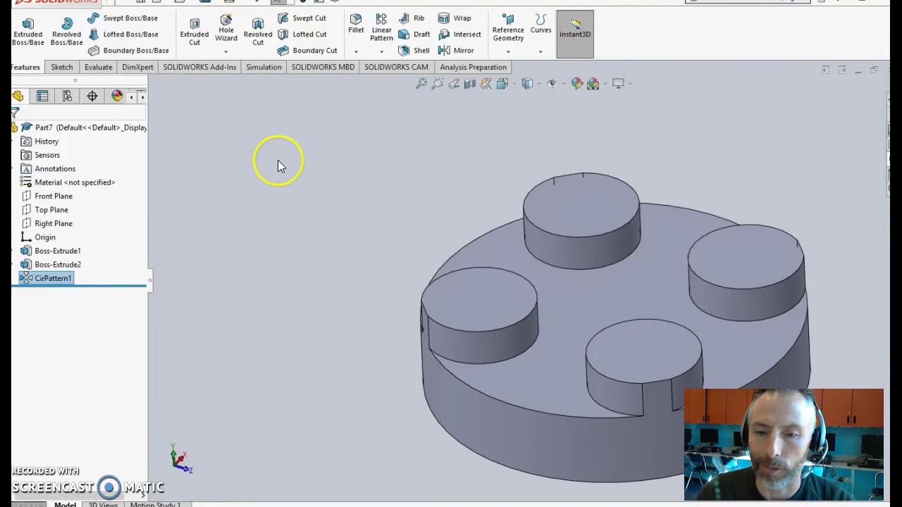
Shell the part to a wall thickness of 1/16 in, removing the disc's flat underside face.
{"action": "middle_click_drag", "start_coordinate": [343, 258], "coordinate": [283, 130]}
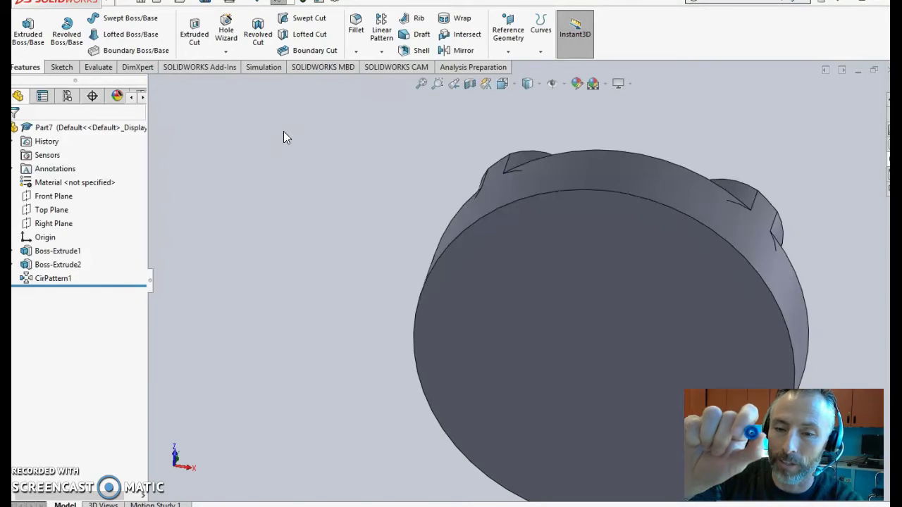
{"action": "left_click", "coordinate": [417, 51]}
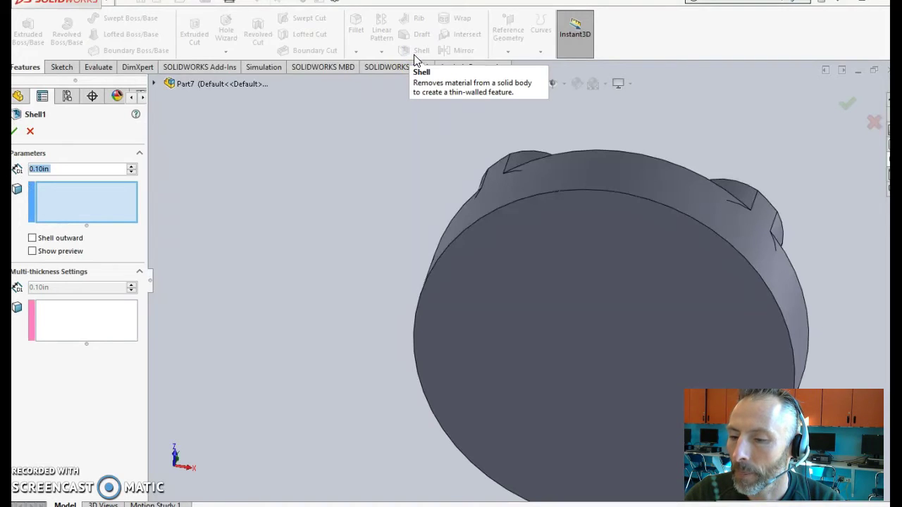
{"action": "left_click", "coordinate": [591, 279]}
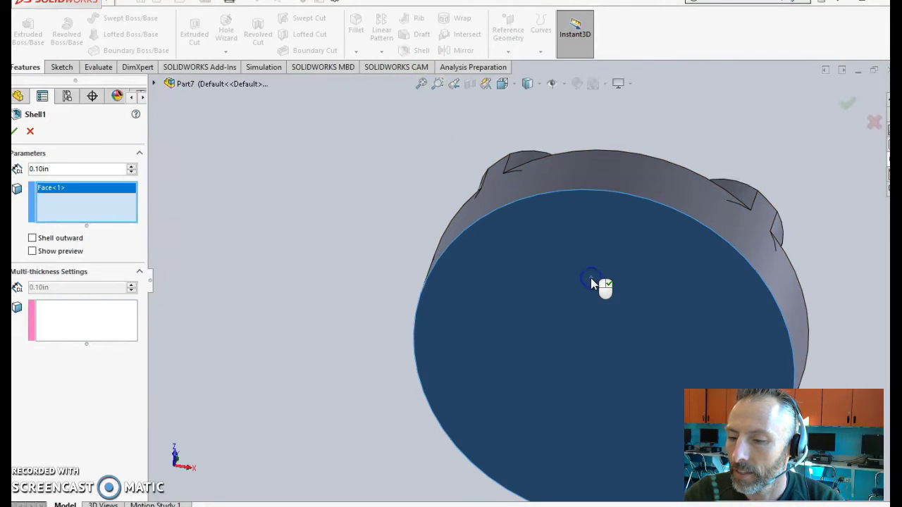
{"action": "left_click", "coordinate": [55, 170]}
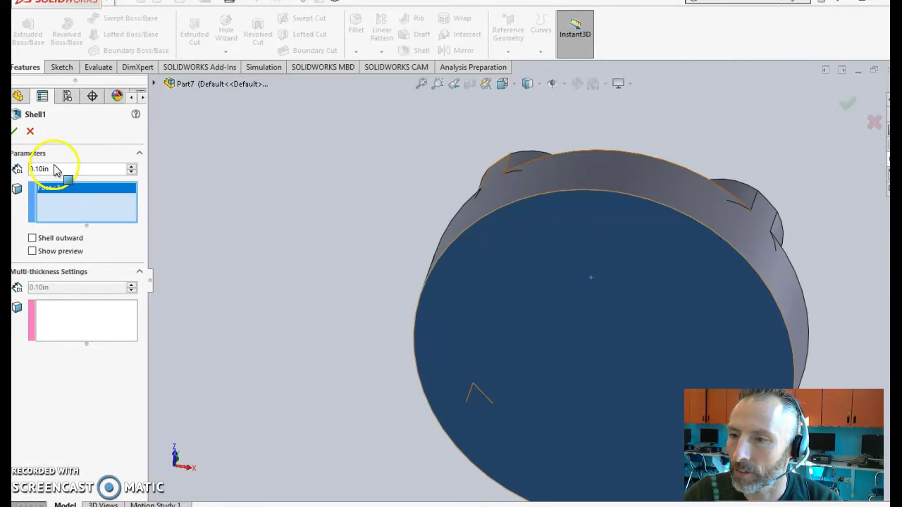
{"action": "left_click", "coordinate": [55, 169]}
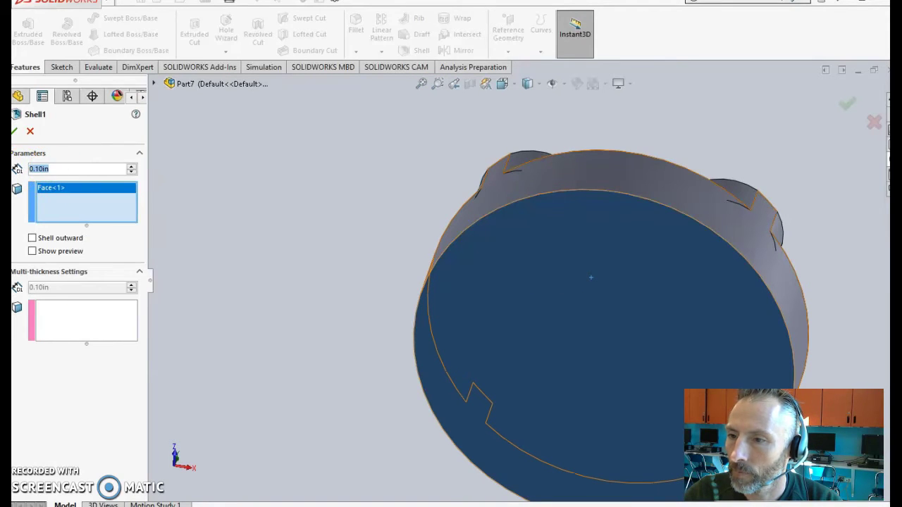
{"action": "type", "text": "1/16"}
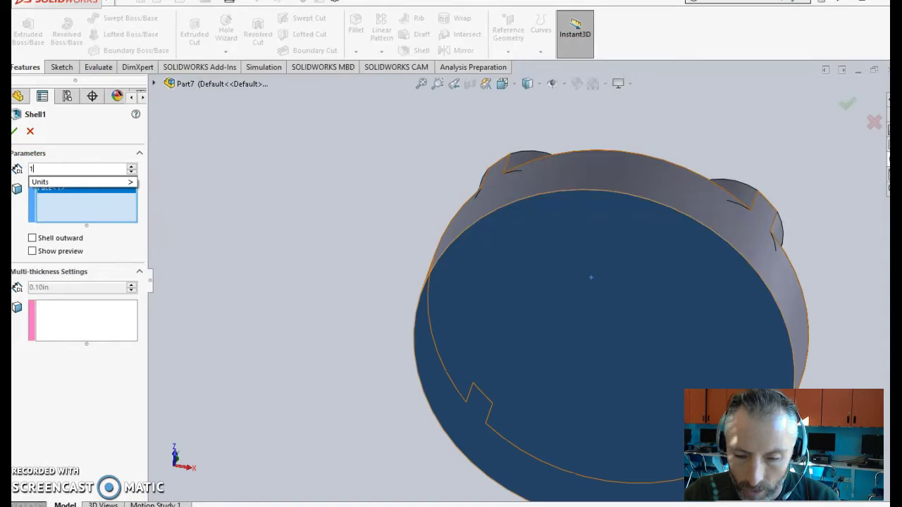
{"action": "left_click", "coordinate": [16, 134]}
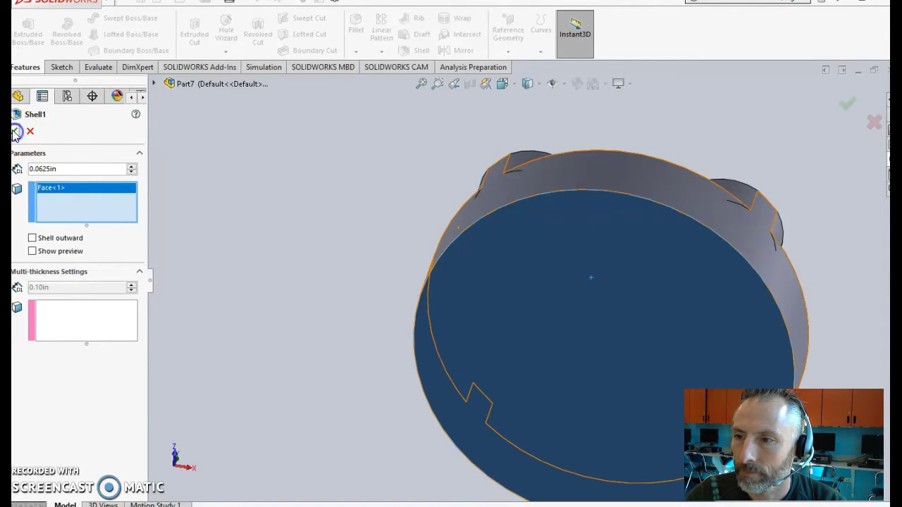
{"action": "left_click", "coordinate": [272, 197]}
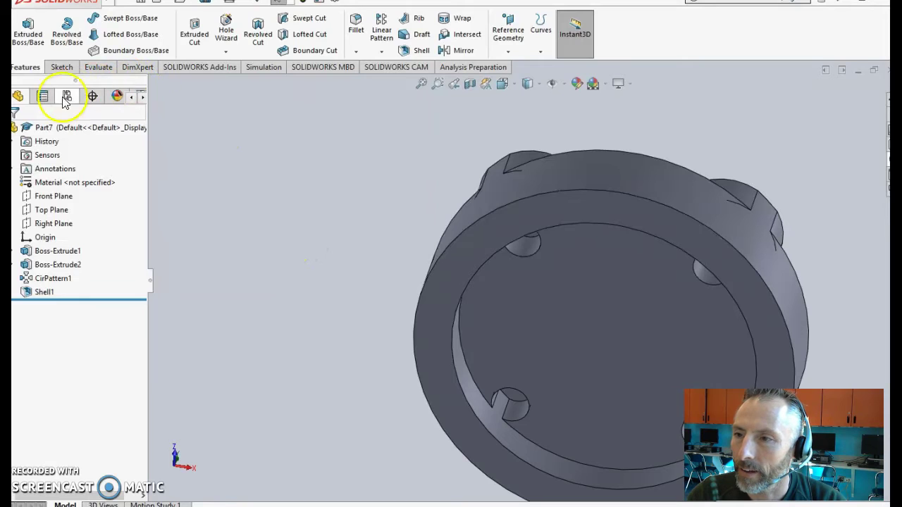
Sketch a circle of about 0.13 in radius on the underside rim face, centred on the upper-left round recess.
{"action": "left_click", "coordinate": [70, 65]}
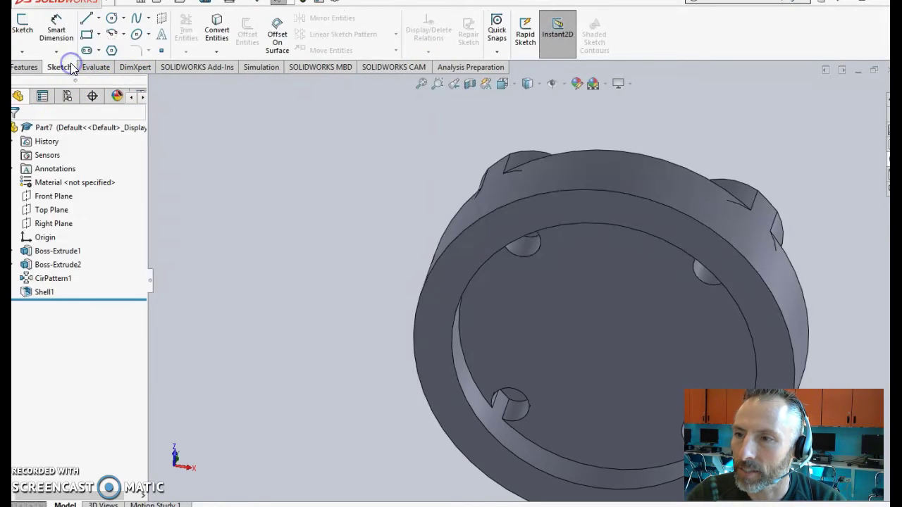
{"action": "left_click", "coordinate": [22, 27]}
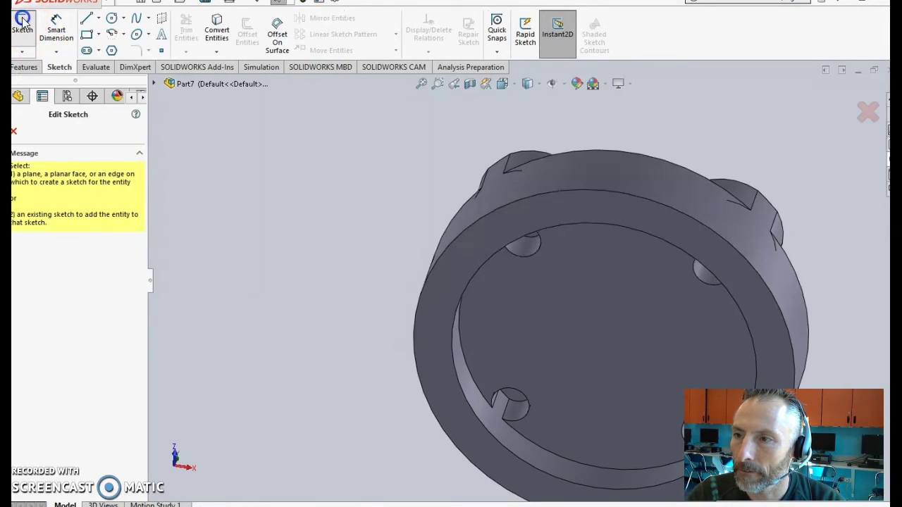
{"action": "left_click", "coordinate": [548, 211]}
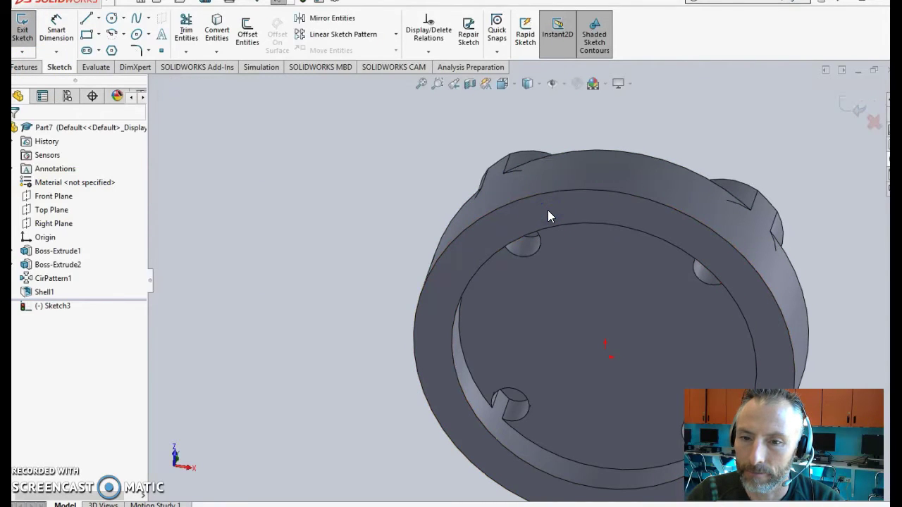
{"action": "left_click", "coordinate": [489, 210]}
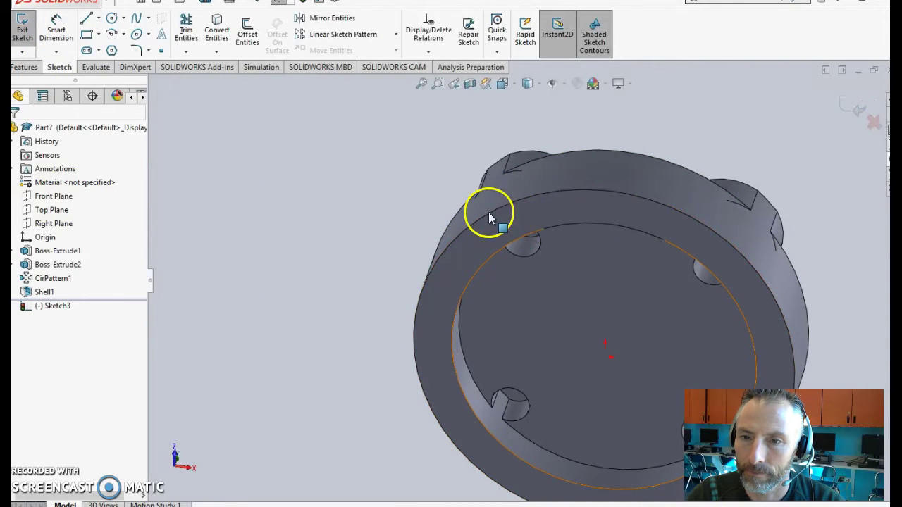
{"action": "left_click", "coordinate": [513, 84]}
{"action": "left_click", "coordinate": [521, 154]}
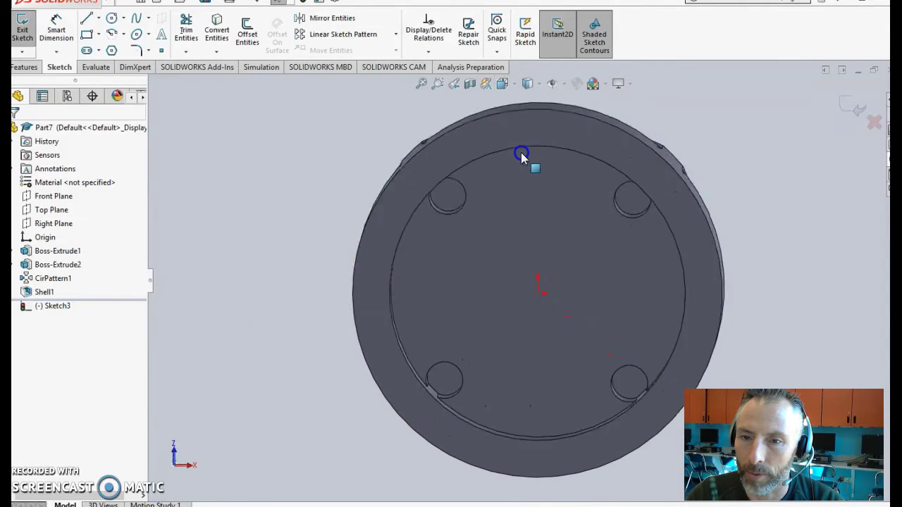
{"action": "left_click", "coordinate": [111, 22]}
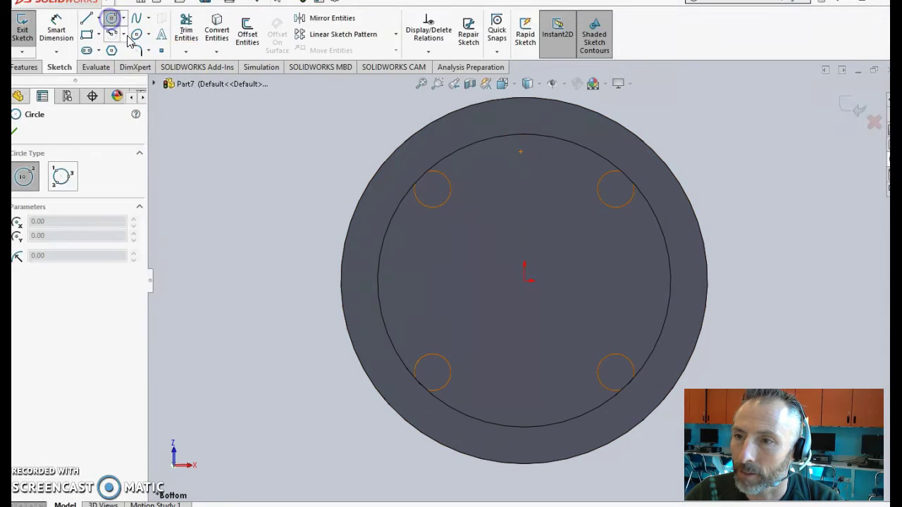
{"action": "left_click", "coordinate": [432, 189]}
{"action": "left_click_drag", "start_coordinate": [439, 180], "coordinate": [399, 125]}
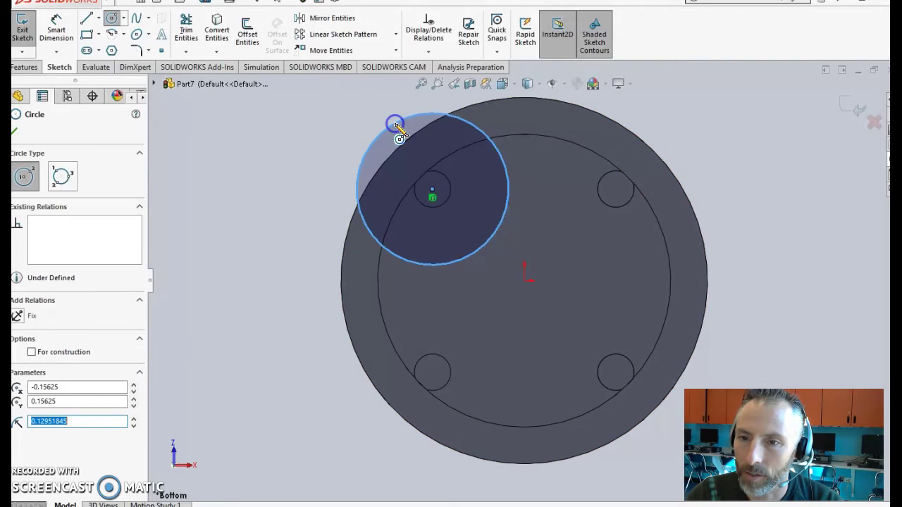
Dimension the new circle's diameter as 3/16 in.
{"action": "left_click", "coordinate": [56, 28]}
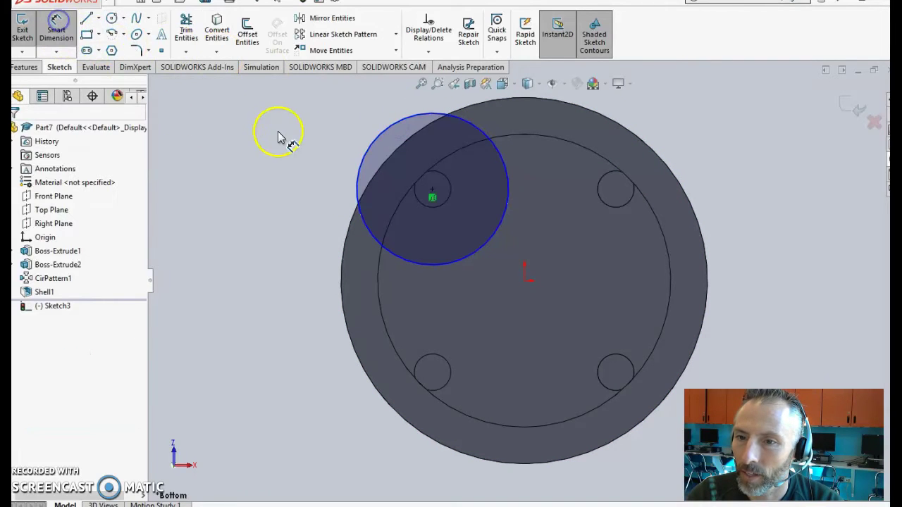
{"action": "left_click", "coordinate": [368, 147]}
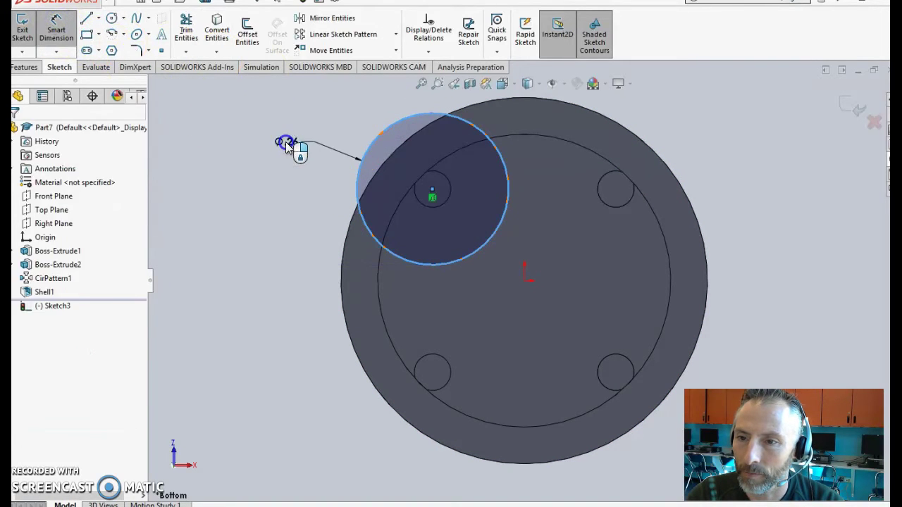
{"action": "left_click", "coordinate": [286, 144]}
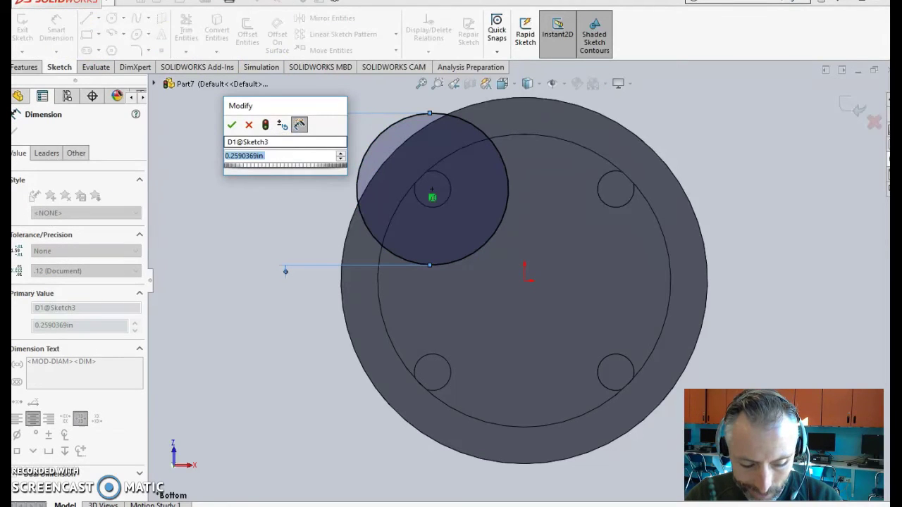
{"action": "type", "text": "3/16"}
{"action": "key", "text": "Return"}
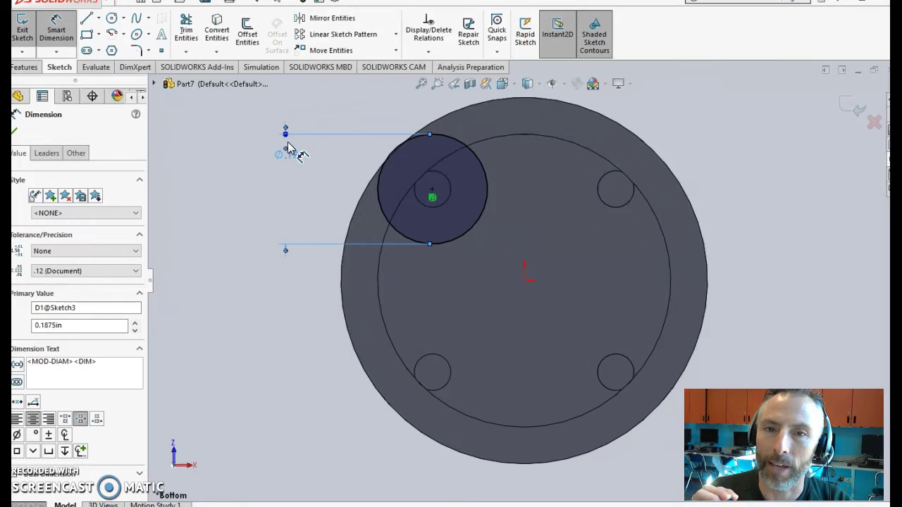
Cut-extrude the 3/16 in circle 0.0625 in deep into the disc's underside rim.
{"action": "scroll", "coordinate": [392, 134], "scroll_direction": "down", "scroll_amount": 3}
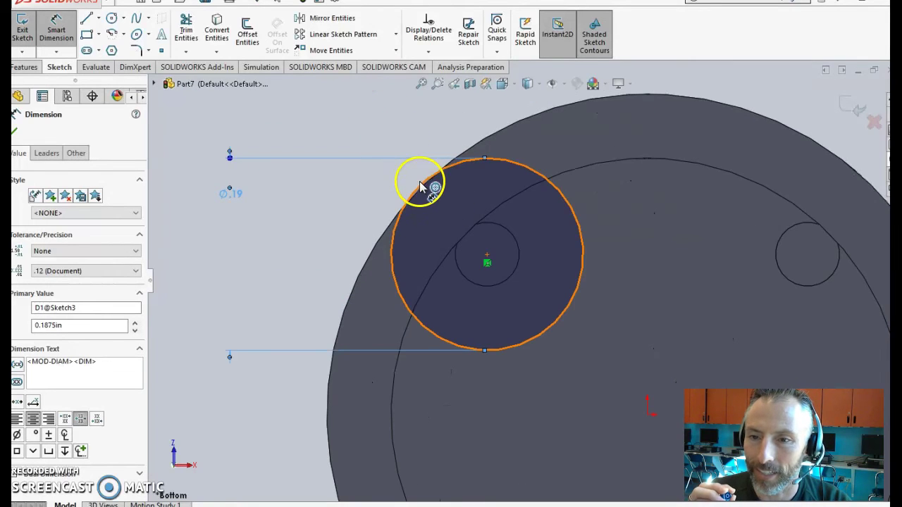
{"action": "scroll", "coordinate": [338, 174], "scroll_direction": "up", "scroll_amount": 1}
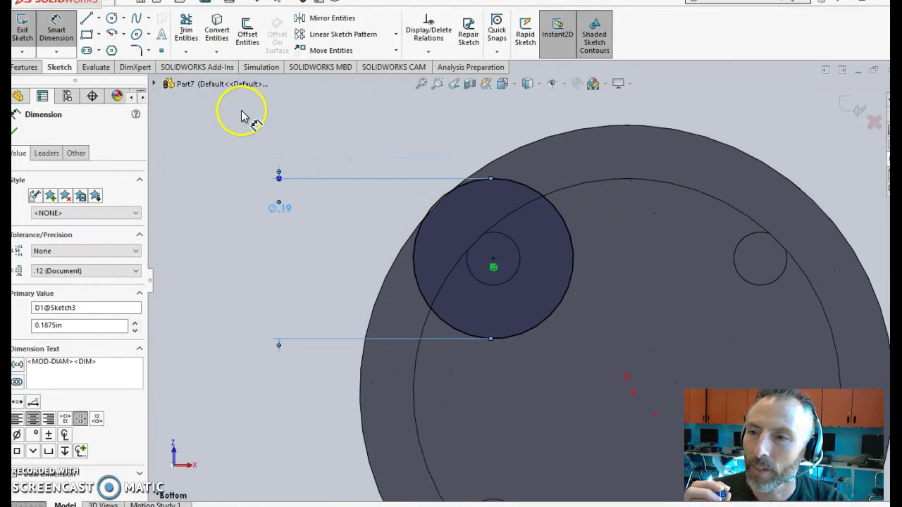
{"action": "left_click", "coordinate": [25, 70]}
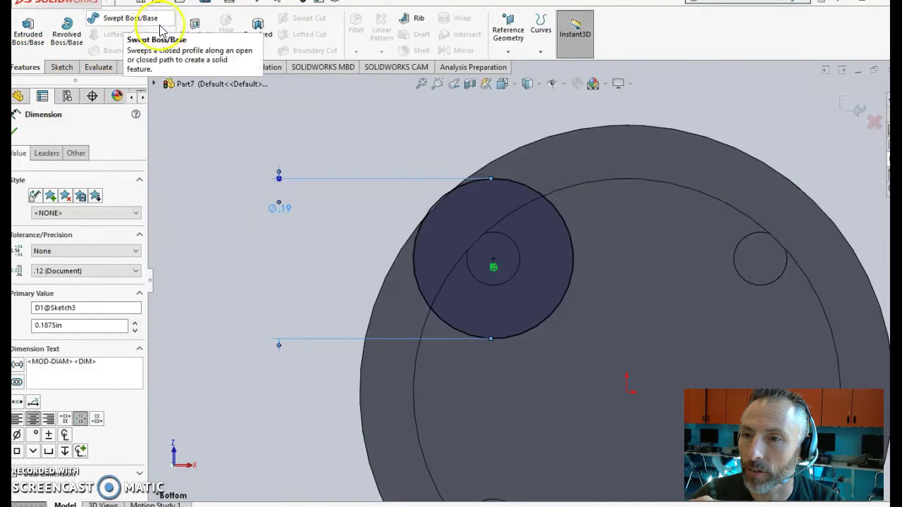
{"action": "left_click", "coordinate": [197, 35]}
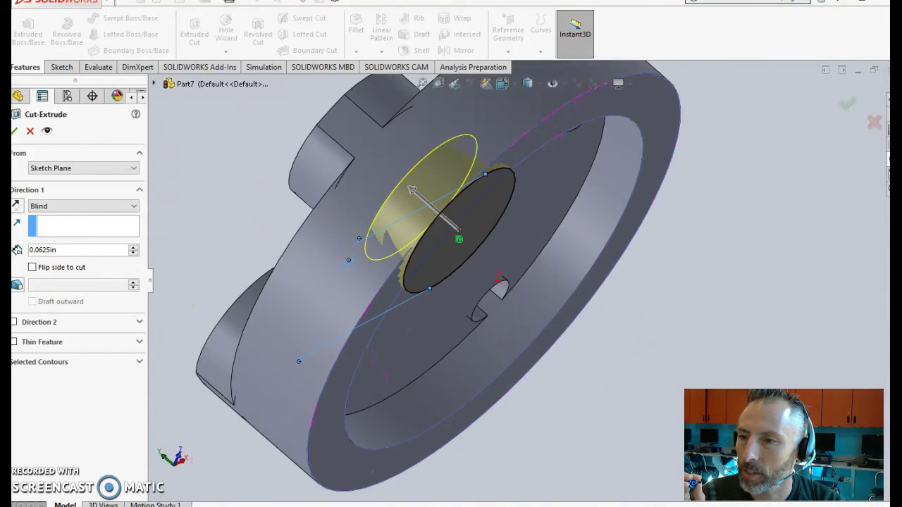
{"action": "left_click", "coordinate": [17, 132]}
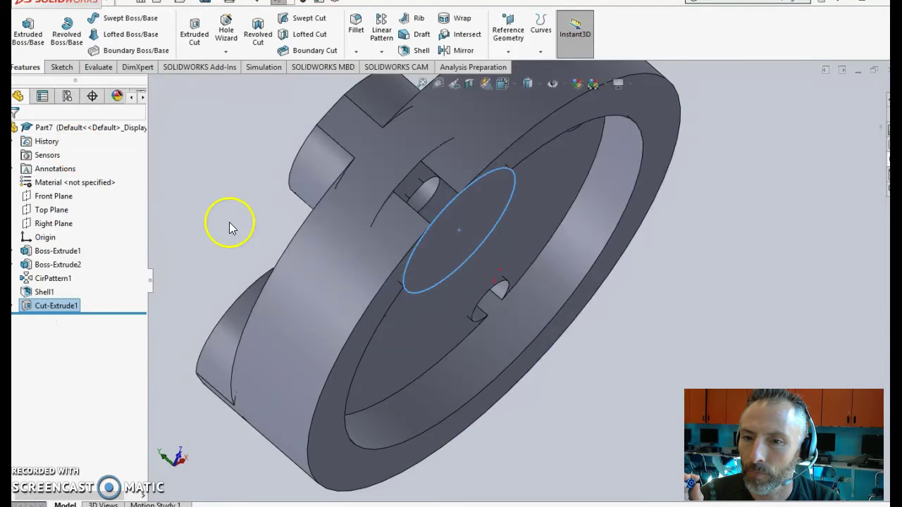
Start a circular pattern of the new underside cut about the disc's outer cylindrical face.
{"action": "key", "text": "ctrl+8"}
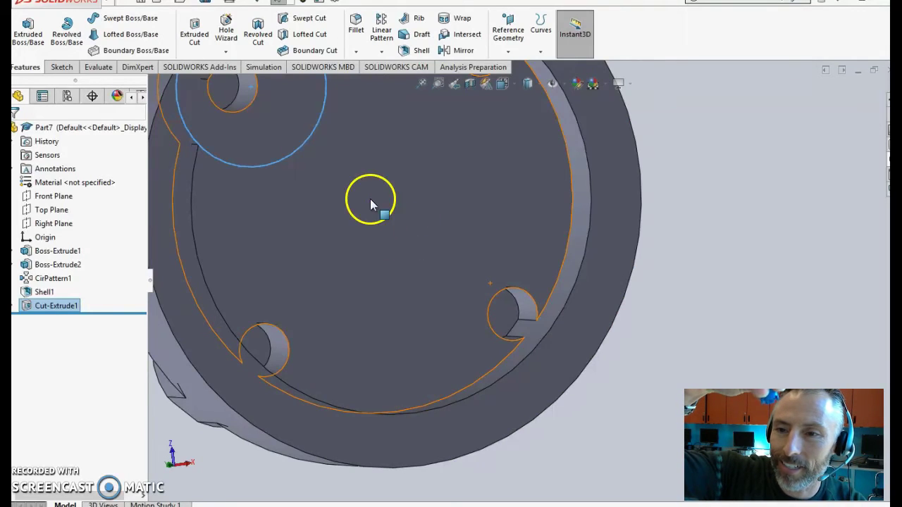
{"action": "middle_click_drag", "start_coordinate": [371, 201], "coordinate": [324, 243]}
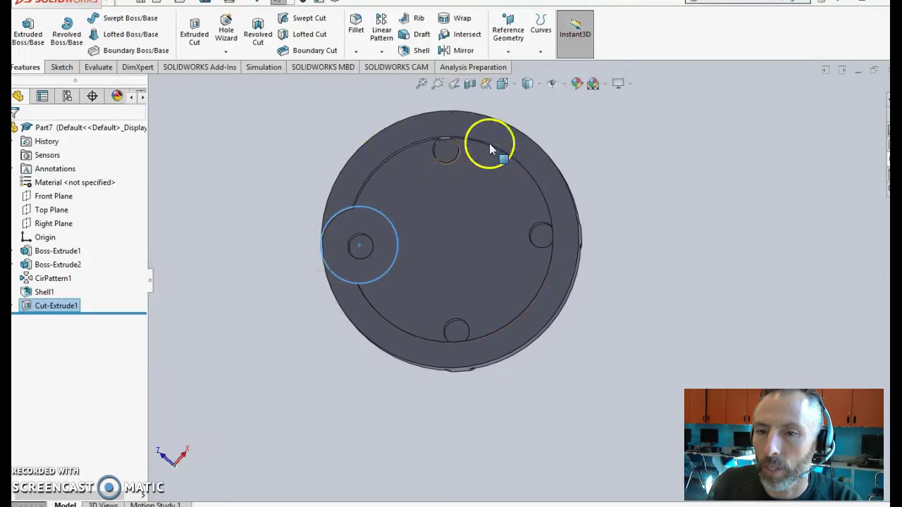
{"action": "left_click", "coordinate": [228, 134]}
{"action": "left_click", "coordinate": [382, 52]}
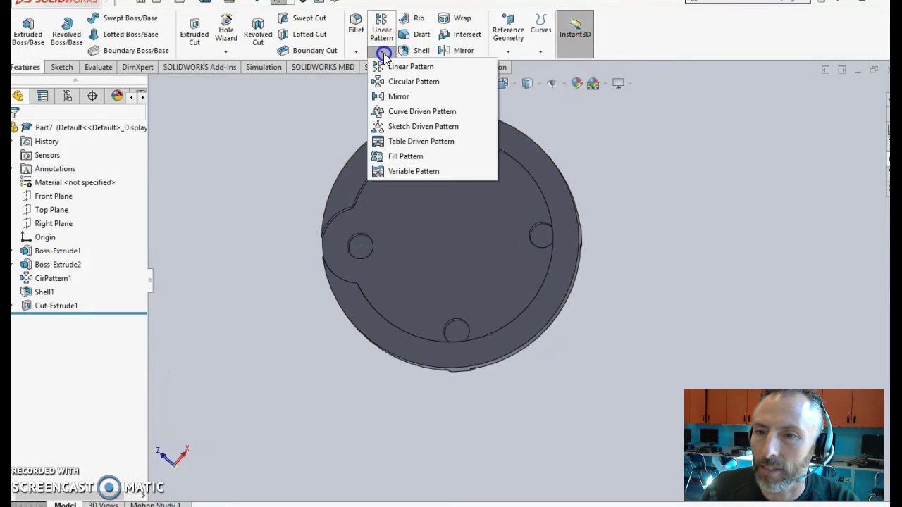
{"action": "left_click", "coordinate": [412, 81]}
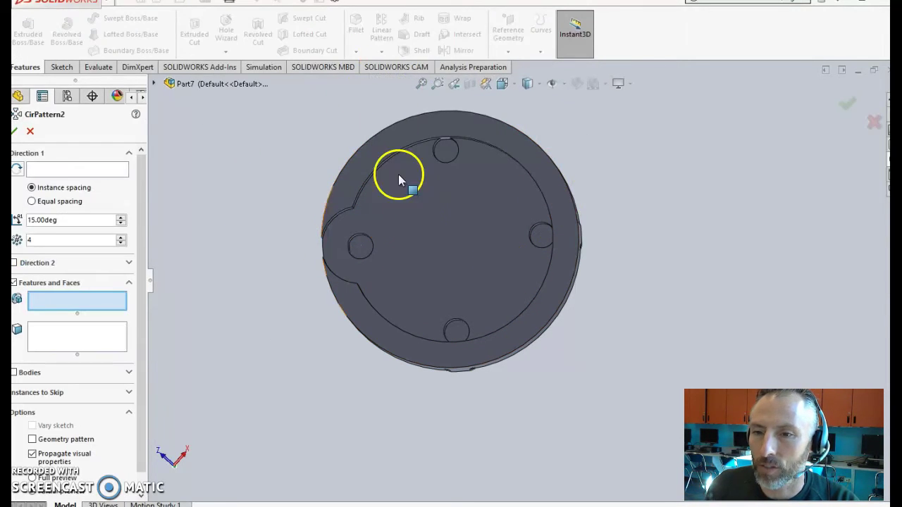
{"action": "middle_click_drag", "start_coordinate": [465, 251], "coordinate": [406, 223]}
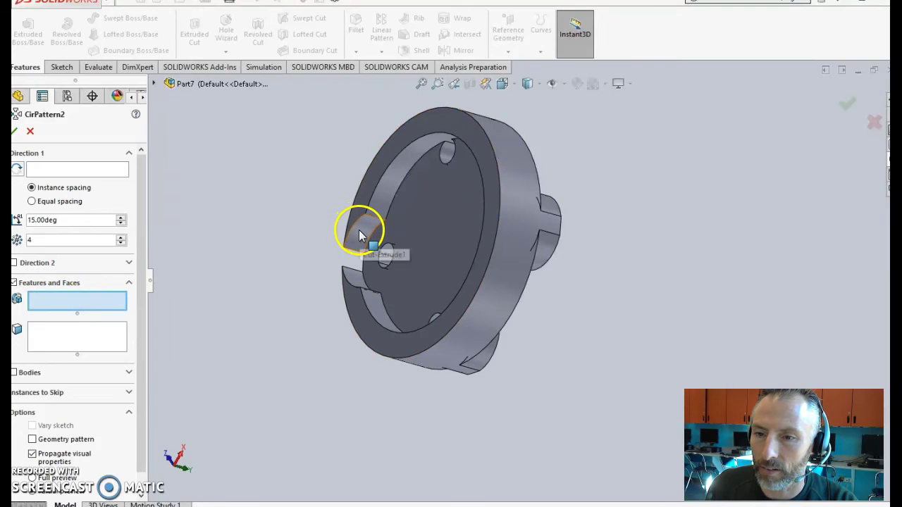
{"action": "left_click", "coordinate": [359, 235]}
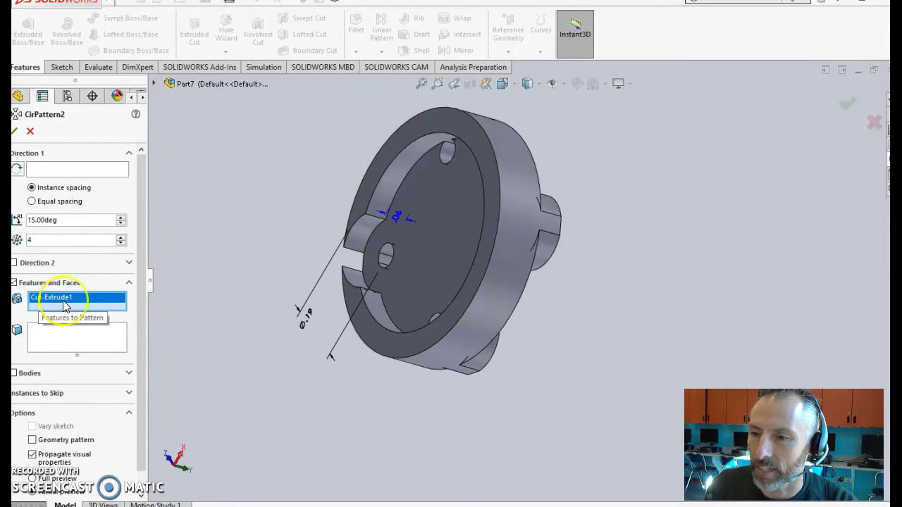
{"action": "left_click", "coordinate": [60, 169]}
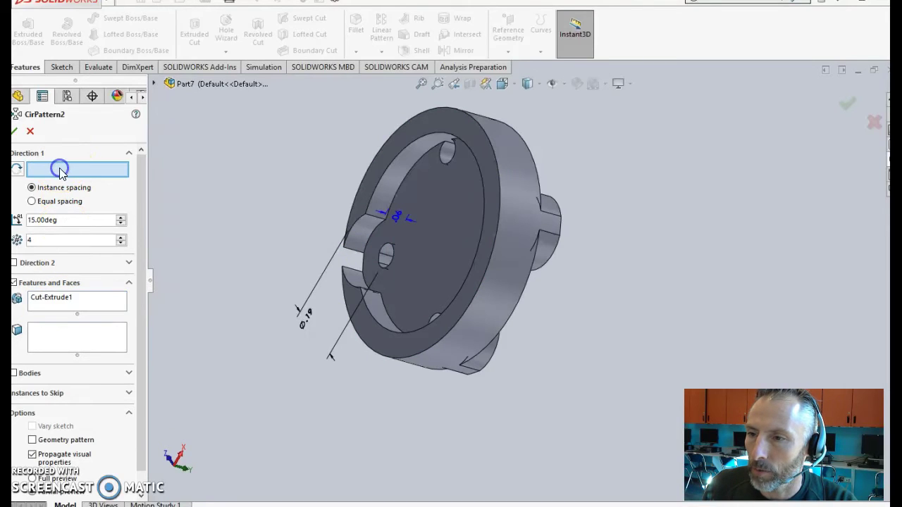
{"action": "left_click", "coordinate": [515, 167]}
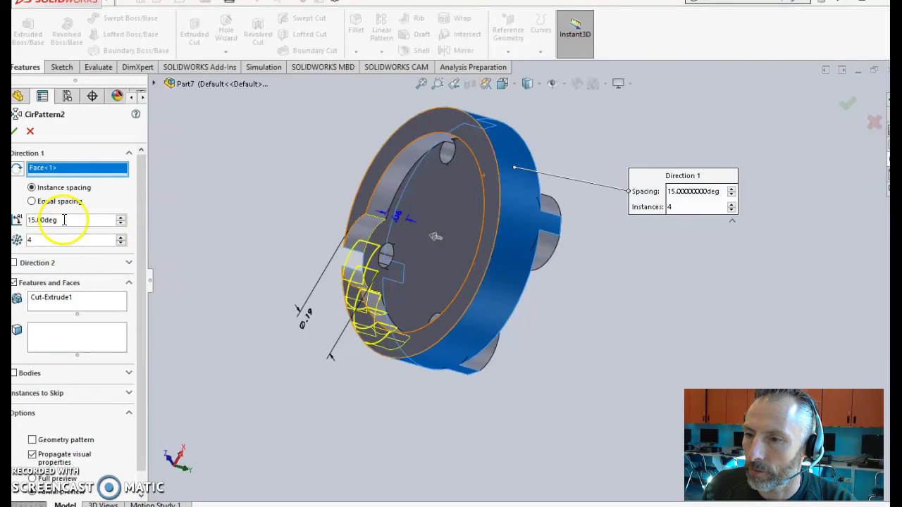
Set the cut pattern's instance spacing to 90° and complete it with 4 instances.
{"action": "type", "text": "90"}
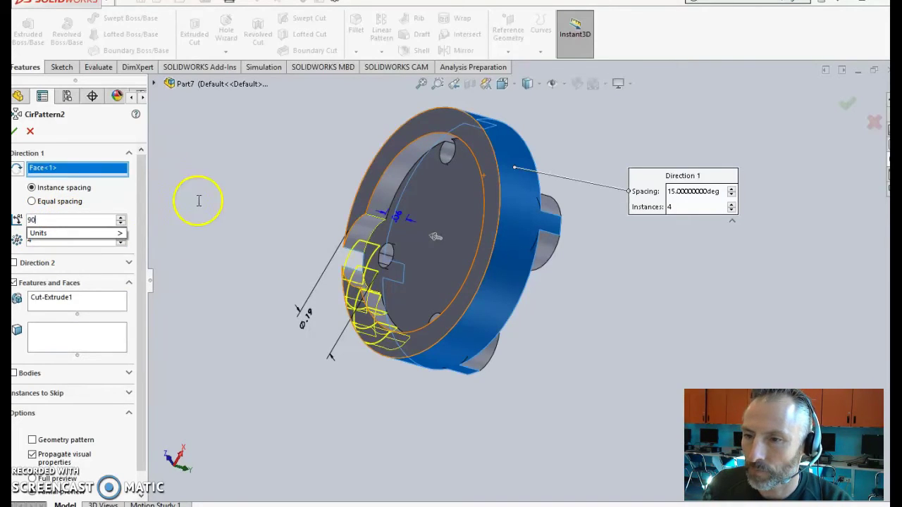
{"action": "key", "text": "Return"}
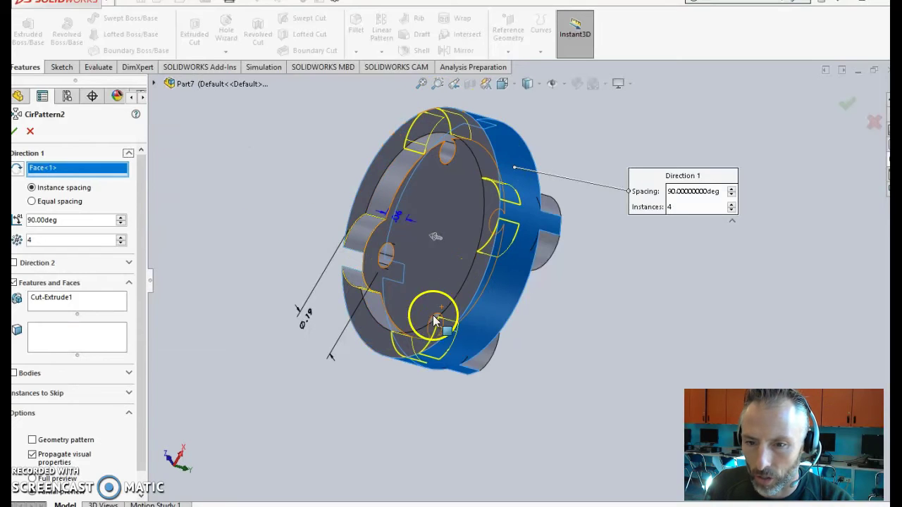
{"action": "left_click", "coordinate": [16, 132]}
Start a sketch on the disc's upper face between the four bosses and switch to the top view.
{"action": "middle_click_drag", "start_coordinate": [185, 185], "coordinate": [369, 451]}
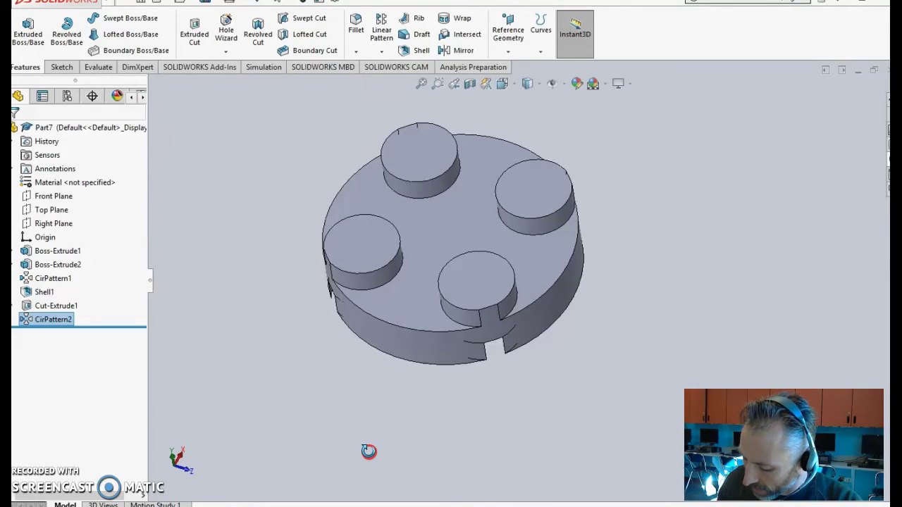
{"action": "middle_click_drag", "start_coordinate": [369, 451], "coordinate": [372, 453]}
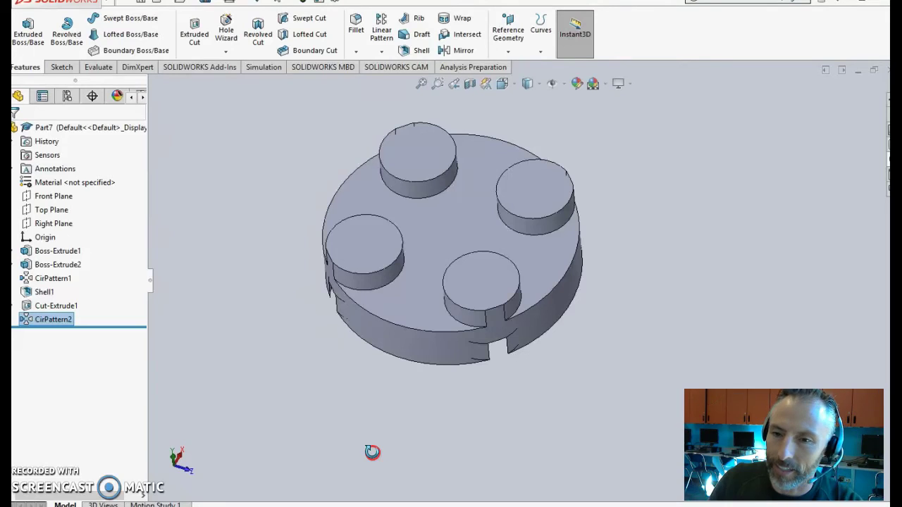
{"action": "mouse_move", "coordinate": [372, 453]}
{"action": "middle_mouse_down"}
{"action": "mouse_move", "coordinate": [373, 473]}
{"action": "mouse_move", "coordinate": [389, 472]}
{"action": "middle_mouse_up"}
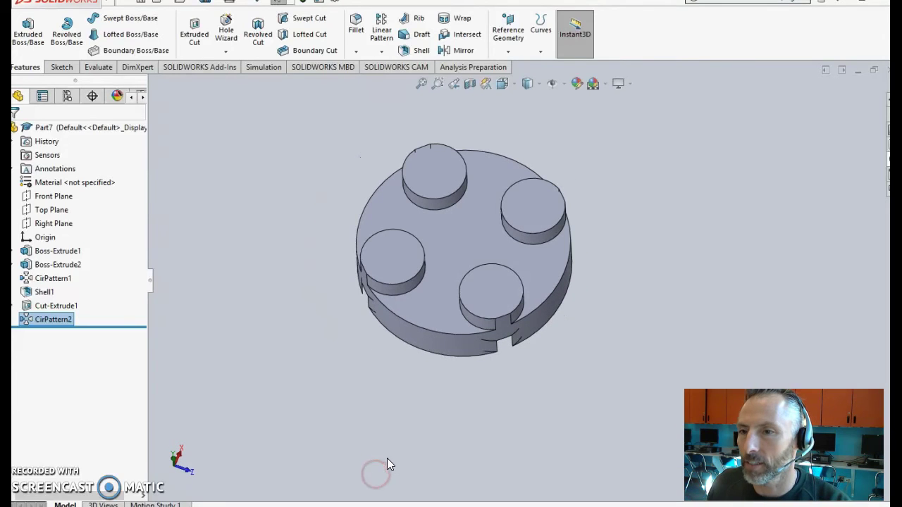
{"action": "left_click", "coordinate": [70, 71]}
{"action": "left_click", "coordinate": [24, 27]}
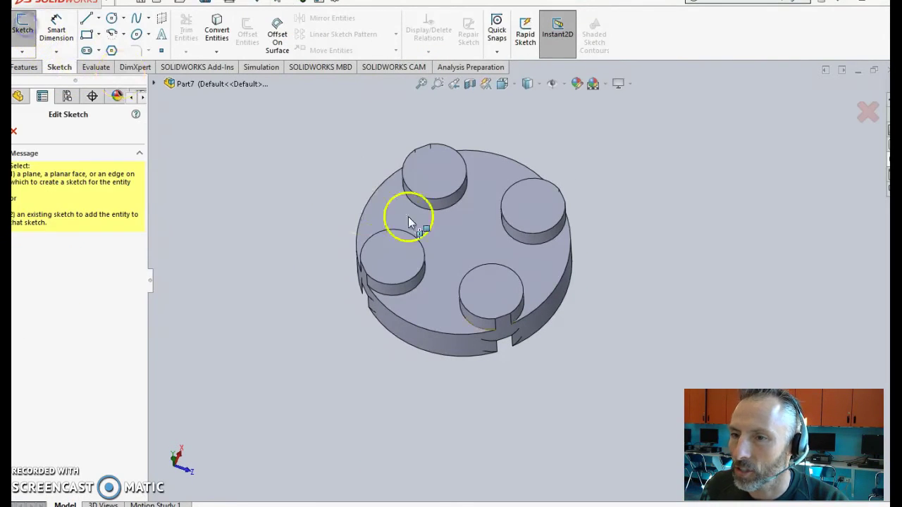
{"action": "left_click", "coordinate": [472, 235]}
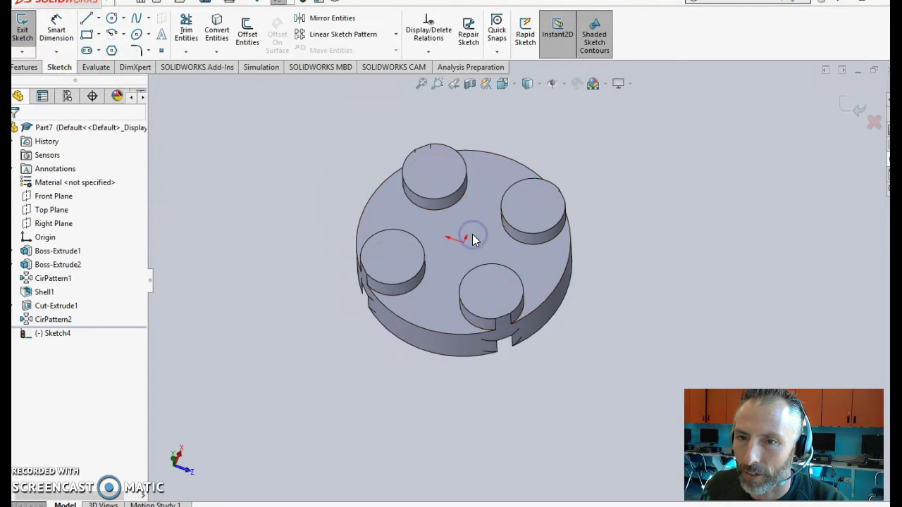
{"action": "left_click", "coordinate": [503, 83]}
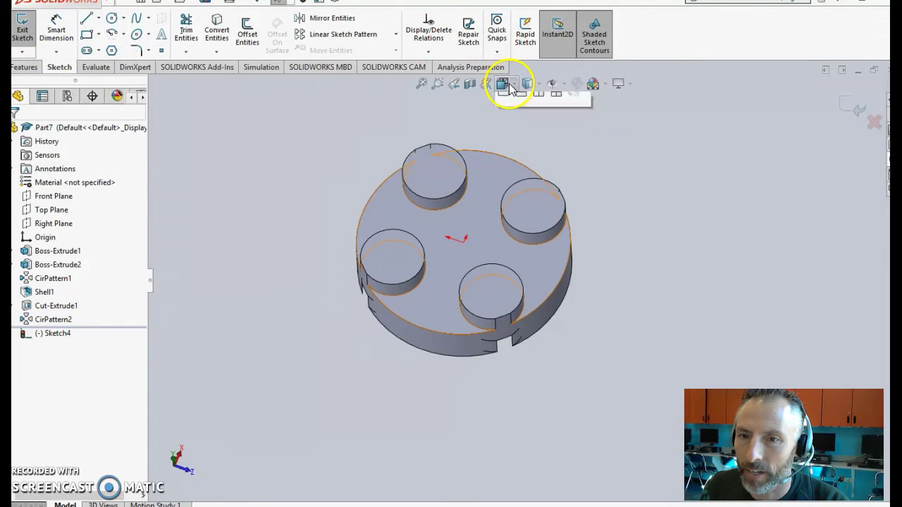
{"action": "left_click", "coordinate": [521, 119]}
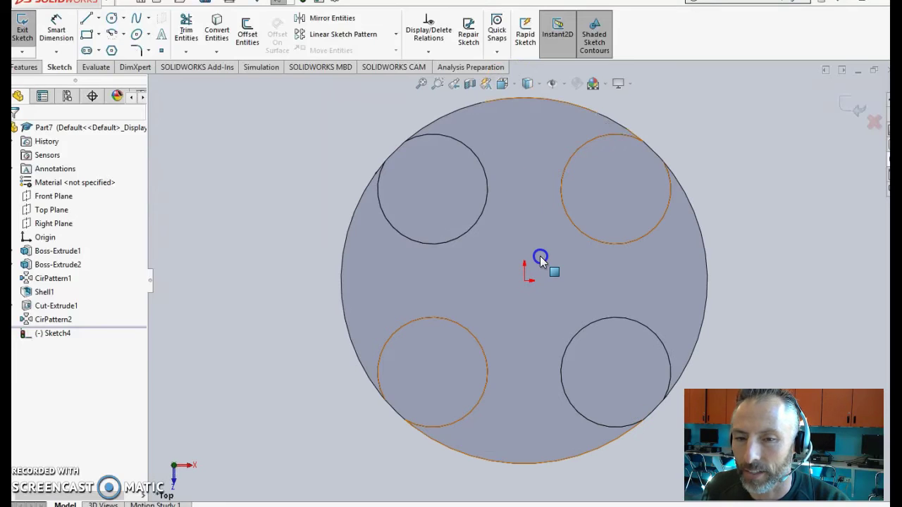
Sketch two crossing rectangles over the origin, an upright one about 0.10 by 0.21 in and a horizontal one about 0.09 in high.
{"action": "left_click", "coordinate": [85, 34]}
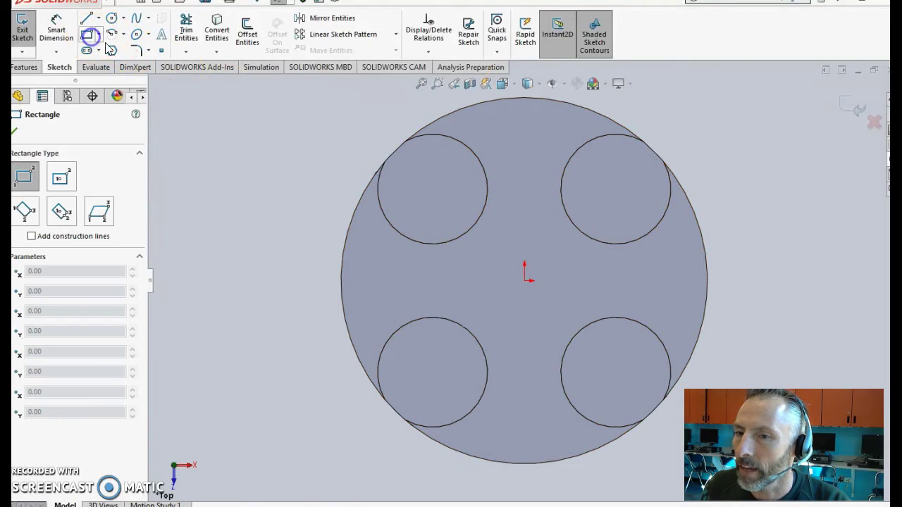
{"action": "left_click", "coordinate": [500, 216]}
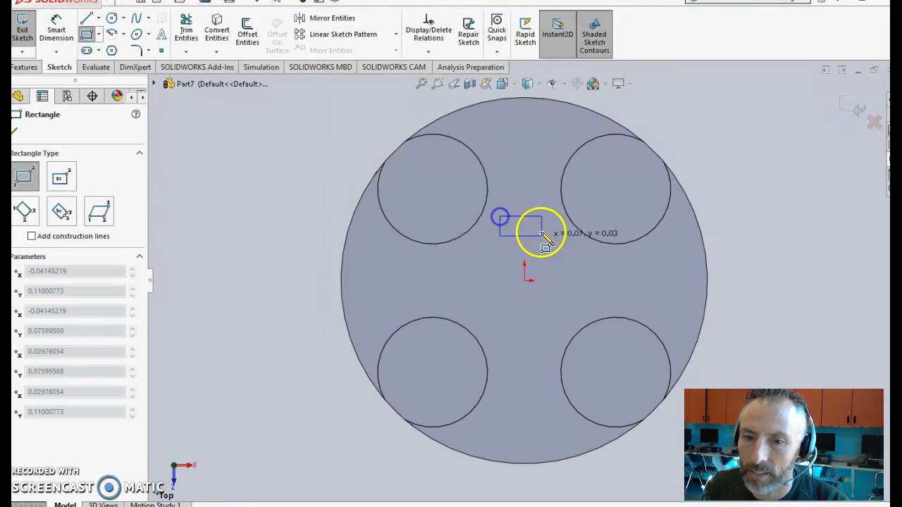
{"action": "left_click", "coordinate": [558, 341]}
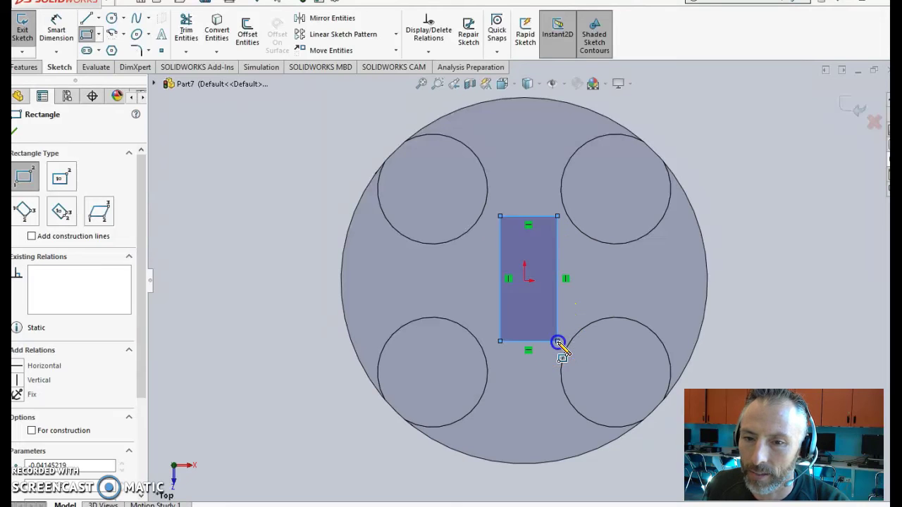
{"action": "left_click", "coordinate": [465, 254]}
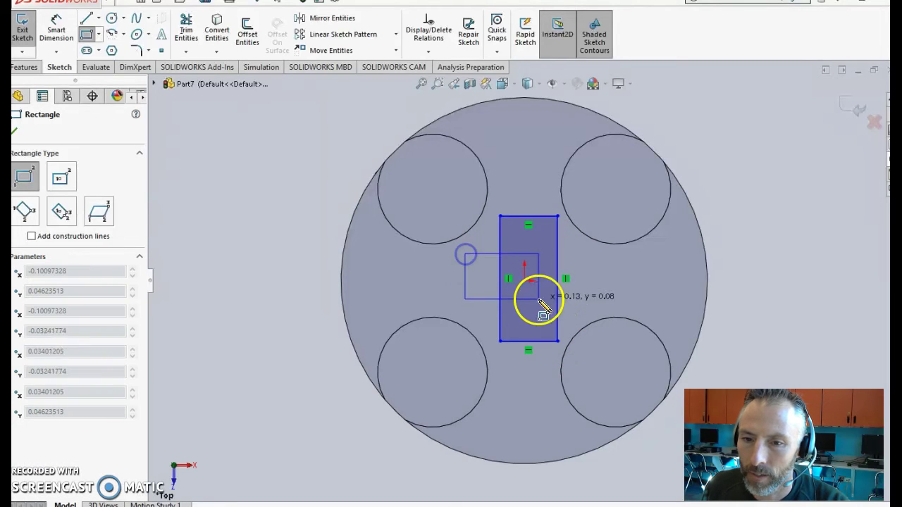
{"action": "left_click", "coordinate": [593, 308]}
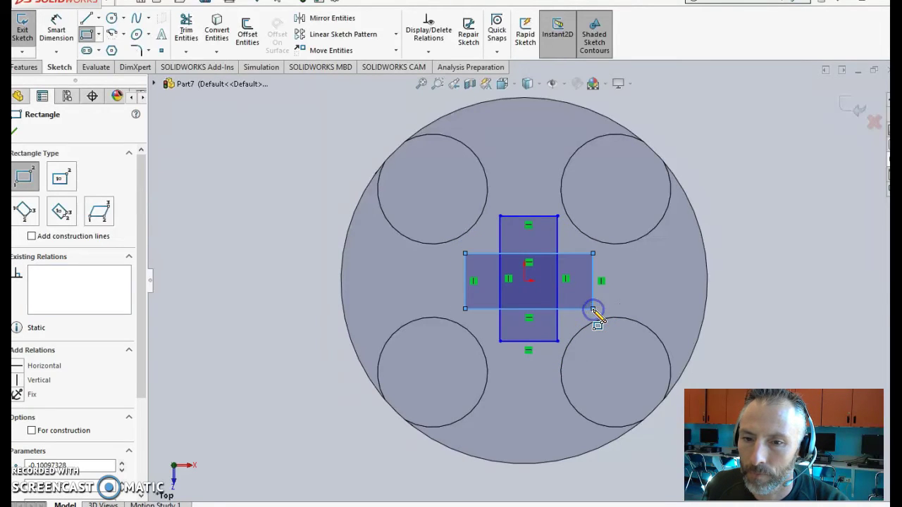
Dimension the horizontal rectangle's height as 0.125 in.
{"action": "left_click", "coordinate": [56, 30]}
{"action": "left_click", "coordinate": [463, 265]}
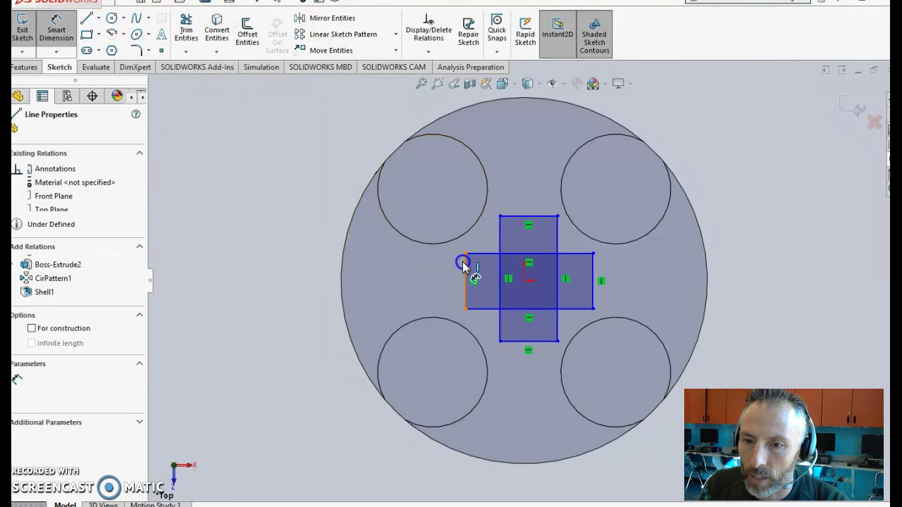
{"action": "left_click", "coordinate": [438, 269]}
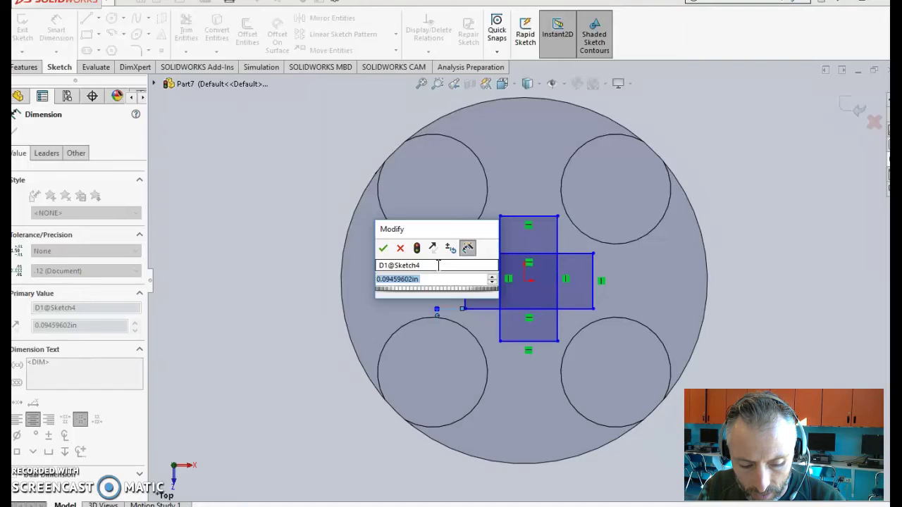
{"action": "type", "text": ".125"}
{"action": "key", "text": "Return"}
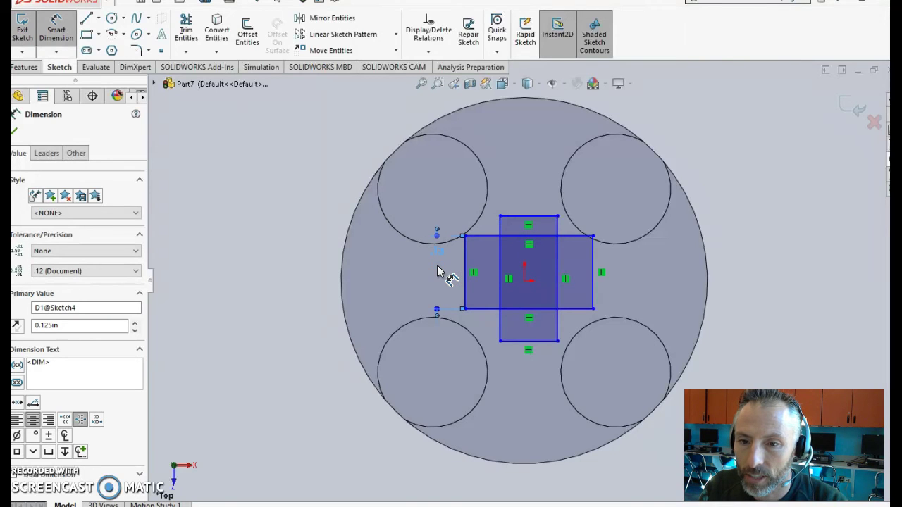
Dimension the upright rectangle's width as 0.125 in.
{"action": "left_click", "coordinate": [557, 217]}
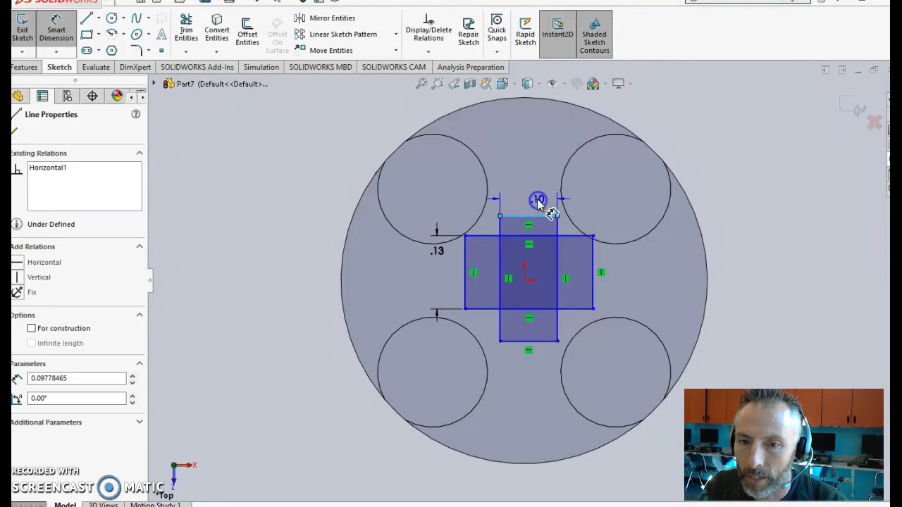
{"action": "left_click", "coordinate": [539, 201]}
{"action": "type", "text": "1/"}
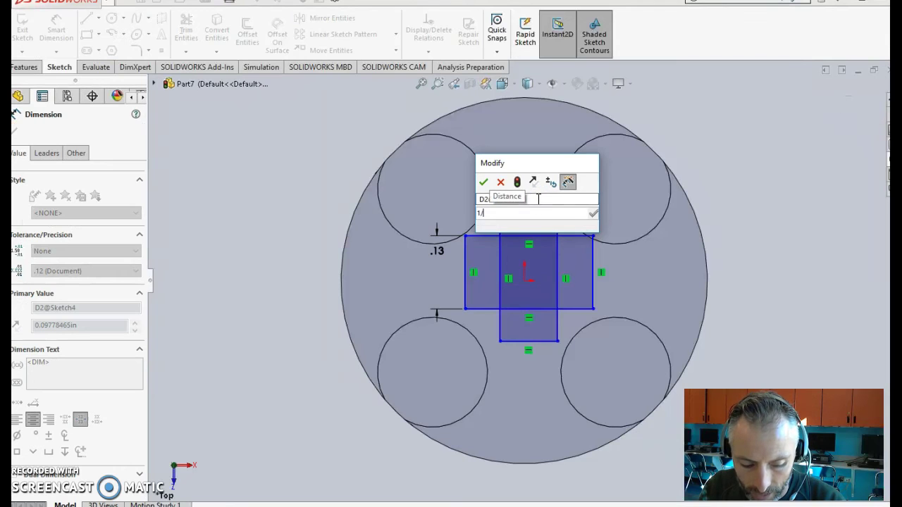
{"action": "type", "text": "25"}
{"action": "key", "text": "Return"}
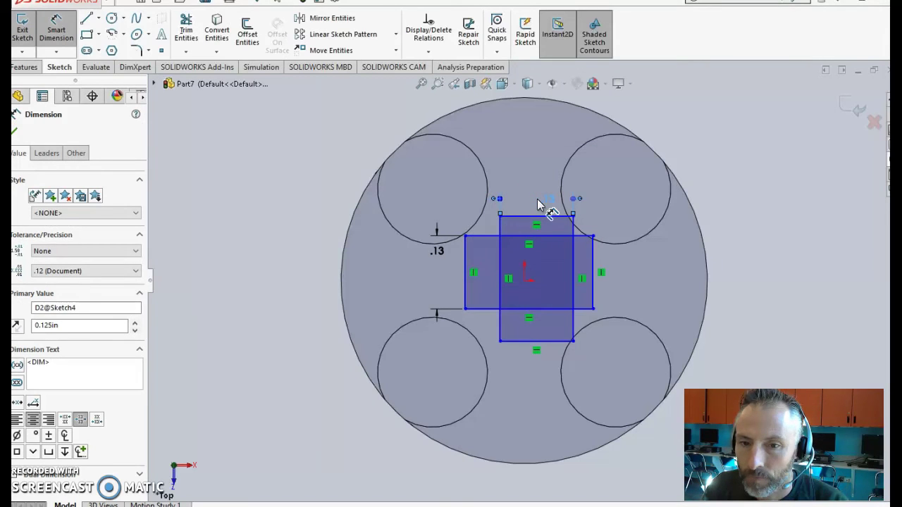
Dimension the upright rectangle's height as 3/16 in.
{"action": "left_click", "coordinate": [574, 235]}
{"action": "left_click", "coordinate": [755, 272]}
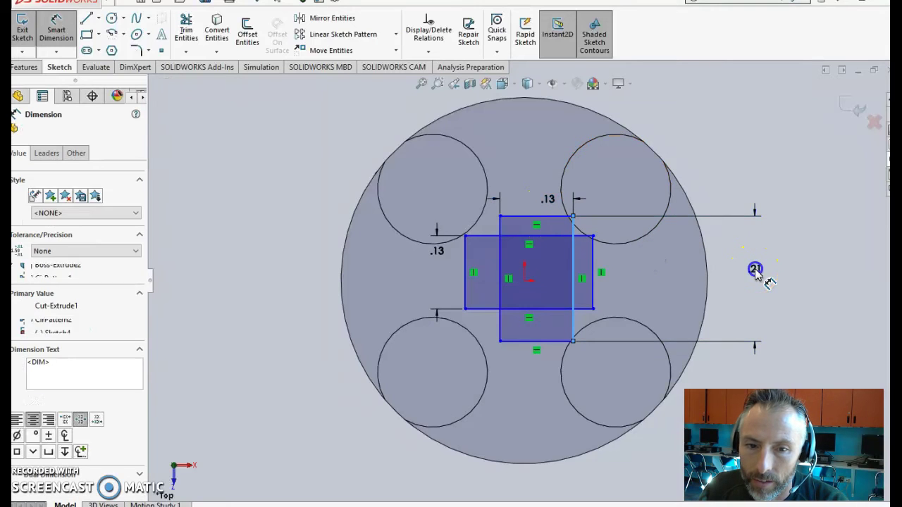
{"action": "type", "text": ".25"}
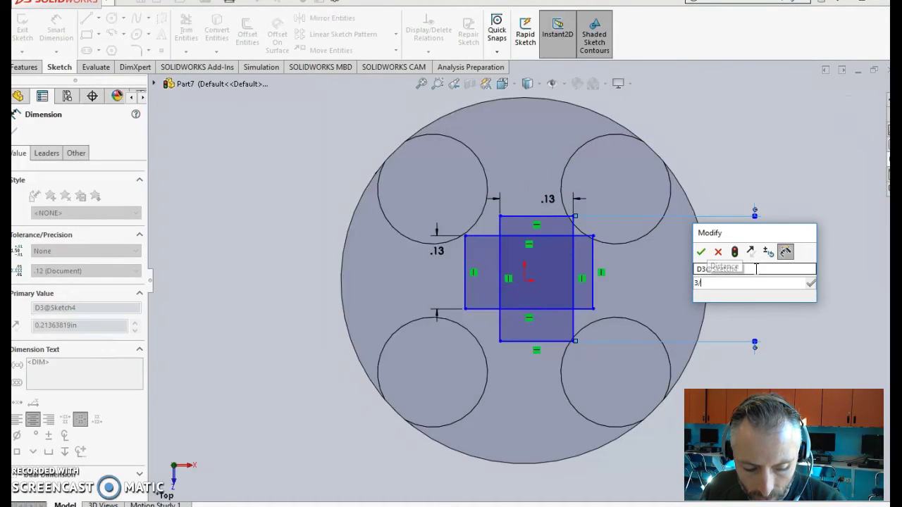
{"action": "key", "text": "Return"}
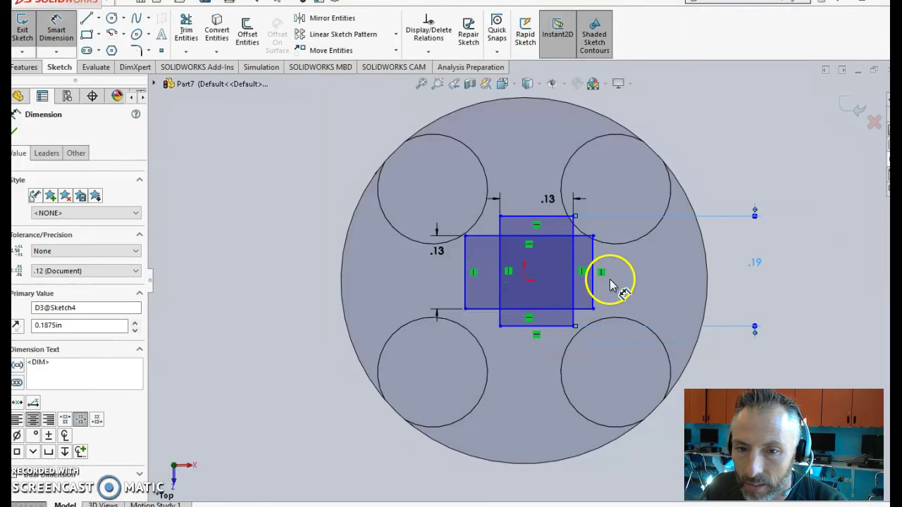
Dimension the horizontal rectangle's width as 3/16 in.
{"action": "left_click", "coordinate": [544, 236]}
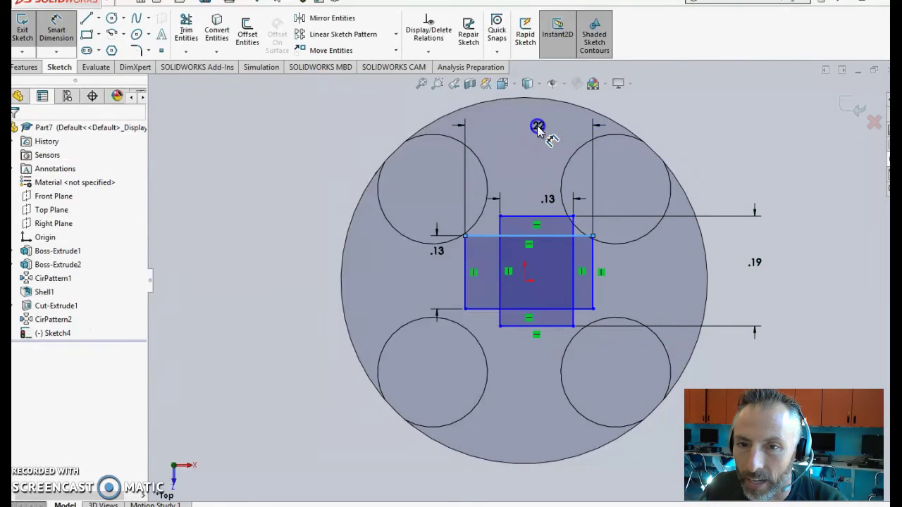
{"action": "left_click", "coordinate": [537, 128]}
{"action": "type", "text": "3/16"}
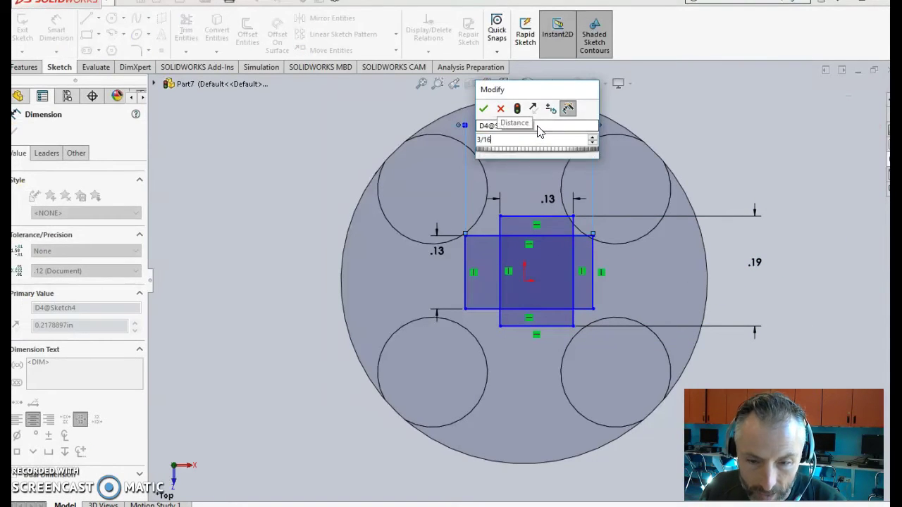
{"action": "key", "text": "Return"}
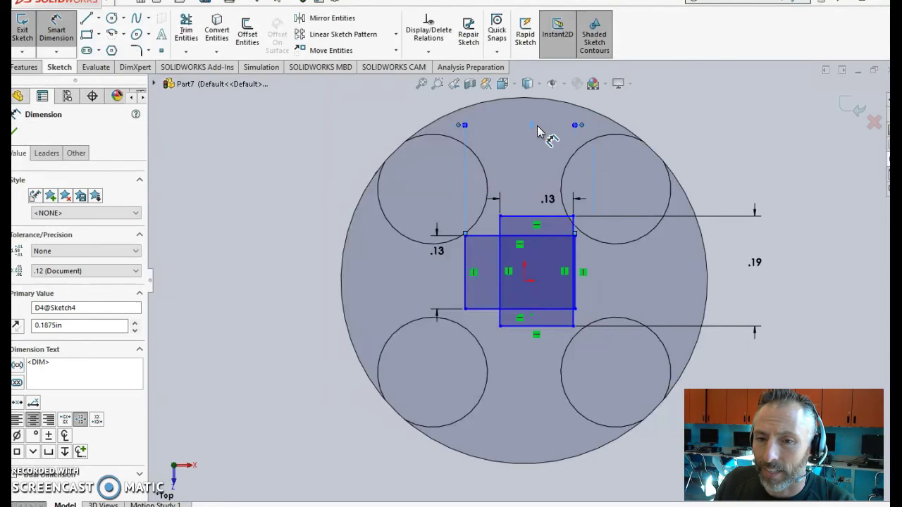
Dimension the distance from the origin to the horizontal rectangle's left edge as 3/32 in.
{"action": "left_click", "coordinate": [524, 282]}
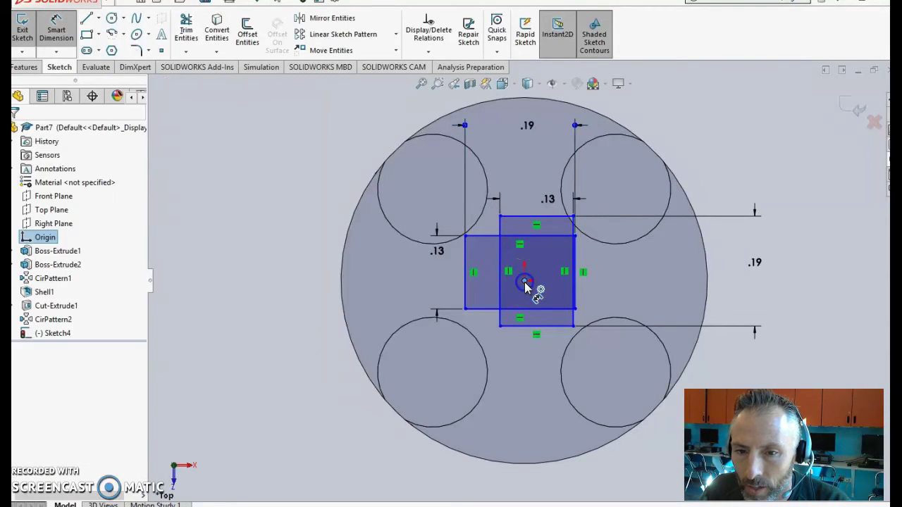
{"action": "left_click", "coordinate": [465, 281]}
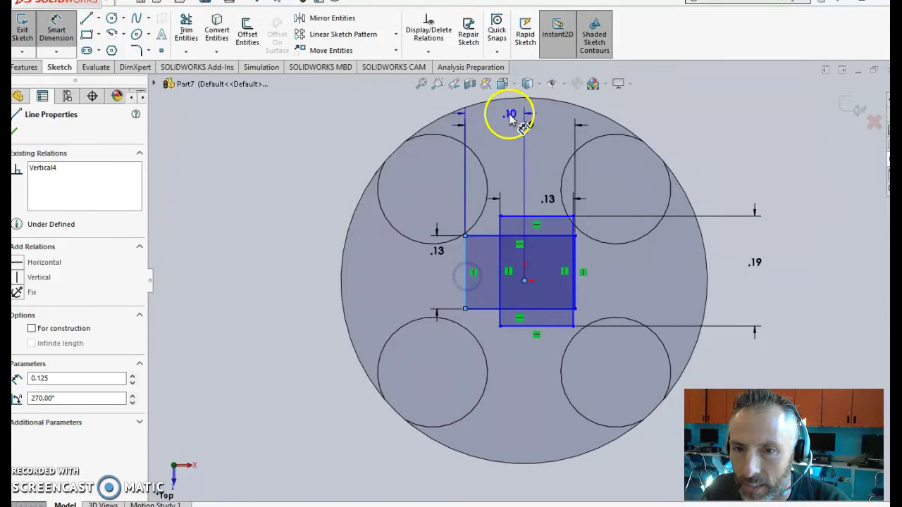
{"action": "left_click", "coordinate": [508, 111]}
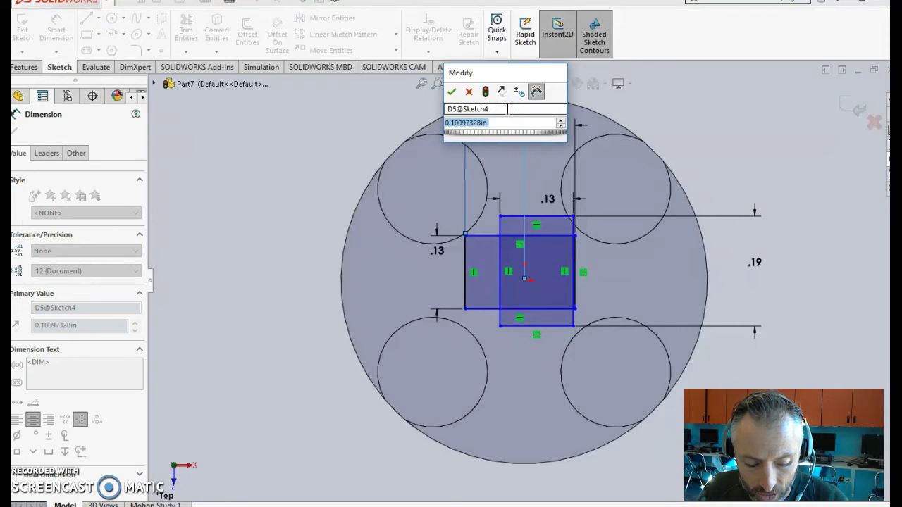
{"action": "type", "text": ".19"}
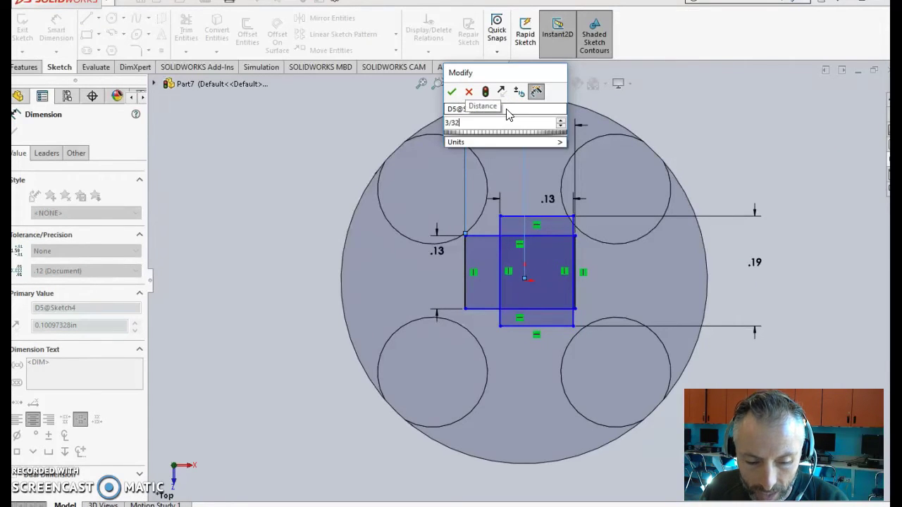
{"action": "key", "text": "Return"}
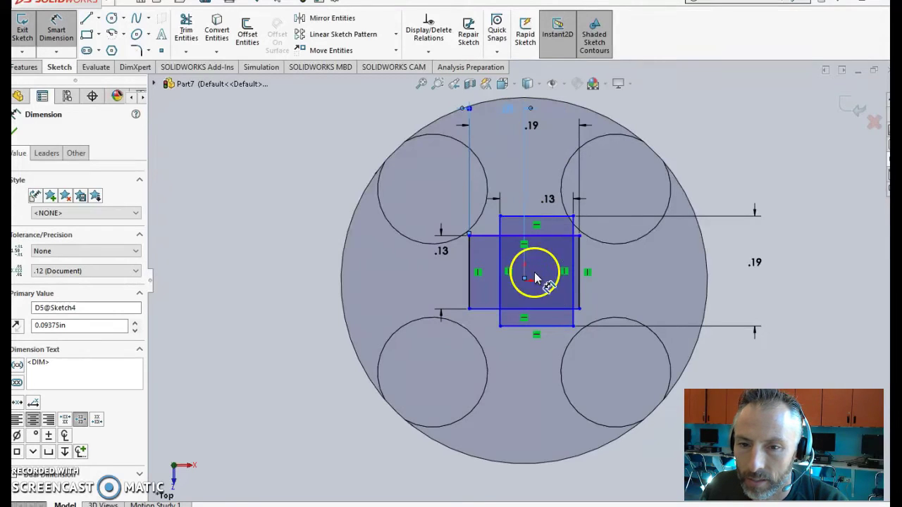
Dimension the distance from the upright rectangle's upper edge to the origin as 3/32 in.
{"action": "left_click", "coordinate": [534, 218]}
{"action": "left_click", "coordinate": [525, 279]}
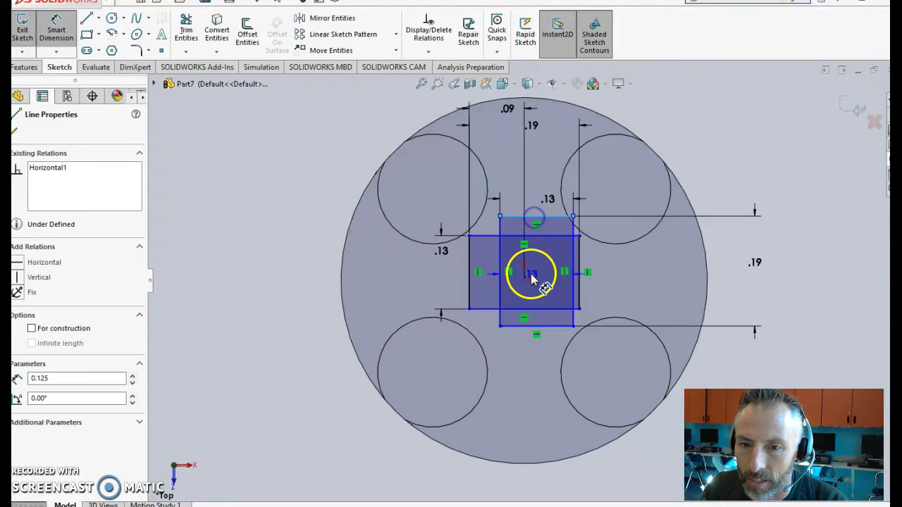
{"action": "left_click", "coordinate": [715, 259]}
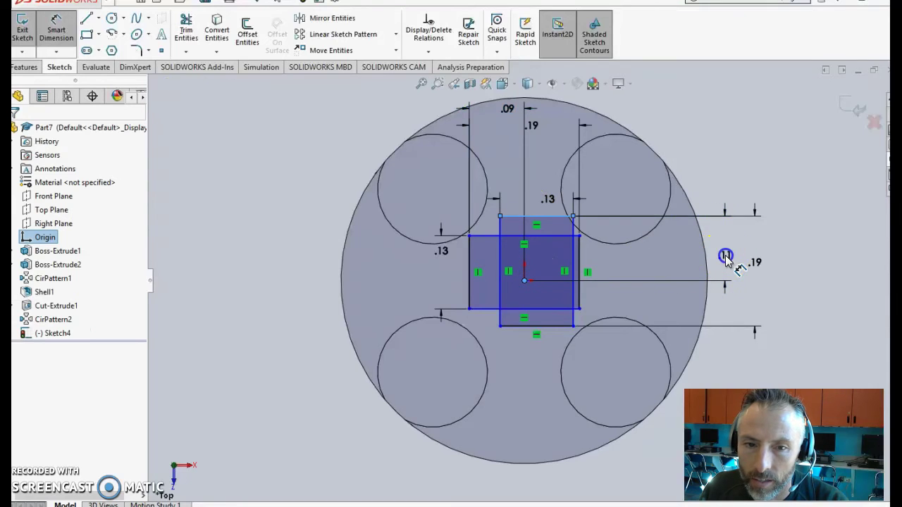
{"action": "type", "text": "3/32"}
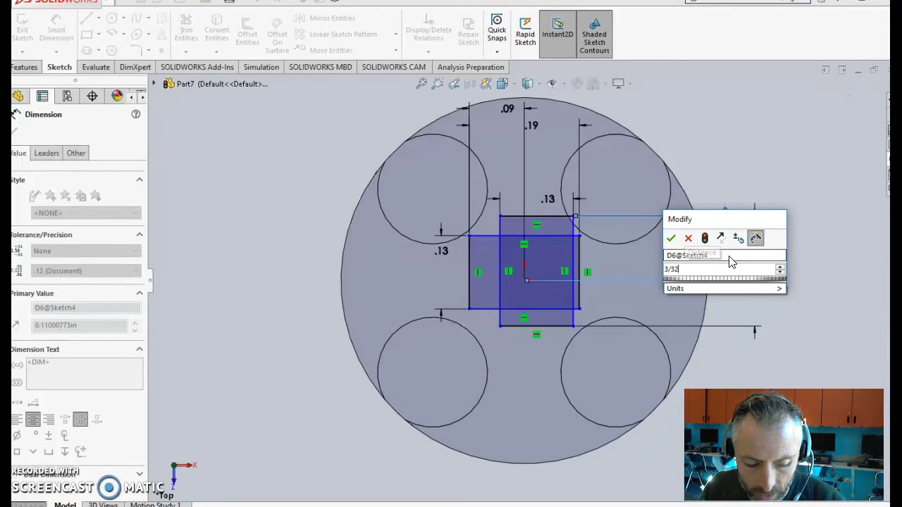
{"action": "key", "text": "Return"}
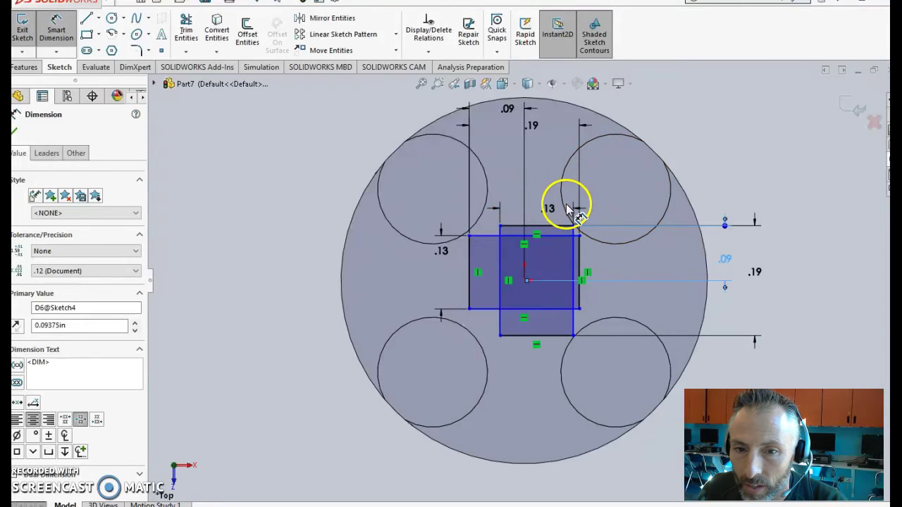
Dimension the distance from the horizontal rectangle's upper edge to the origin as 1/16 in.
{"action": "left_click", "coordinate": [550, 241]}
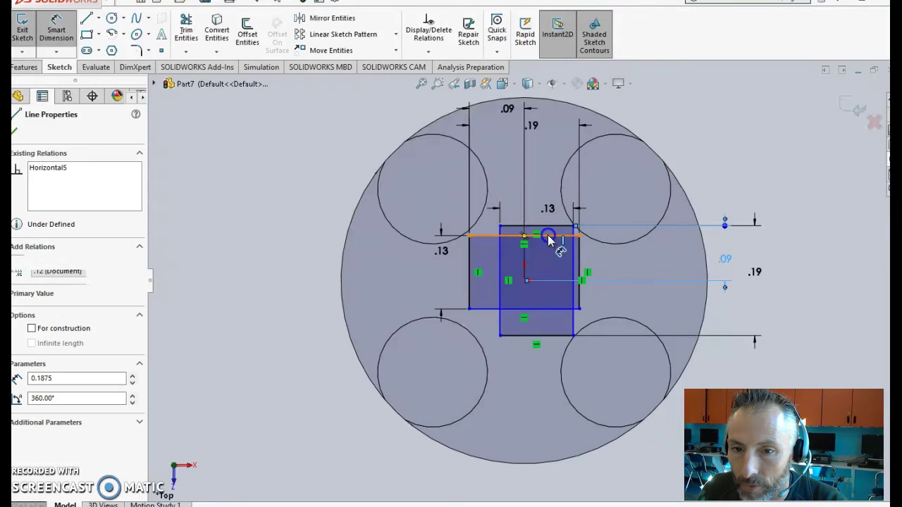
{"action": "left_click", "coordinate": [527, 281]}
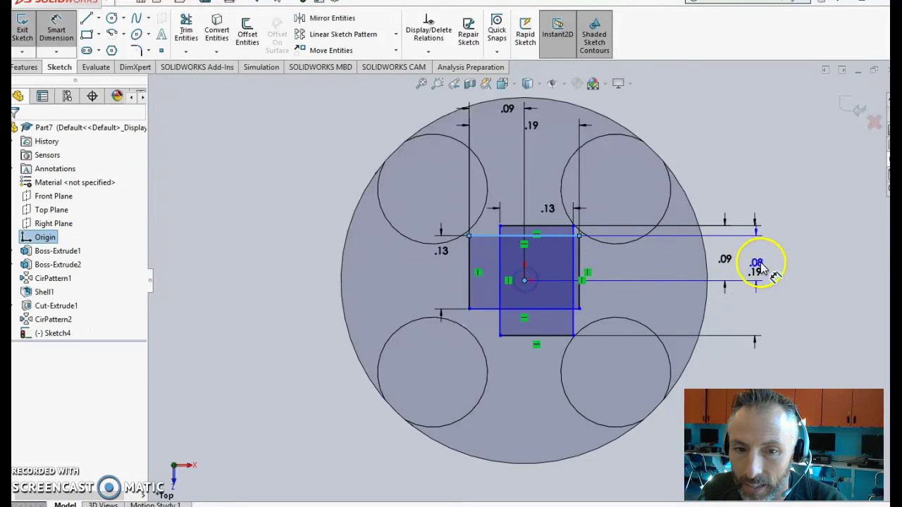
{"action": "left_click", "coordinate": [789, 262]}
{"action": "type", "text": ".0625"}
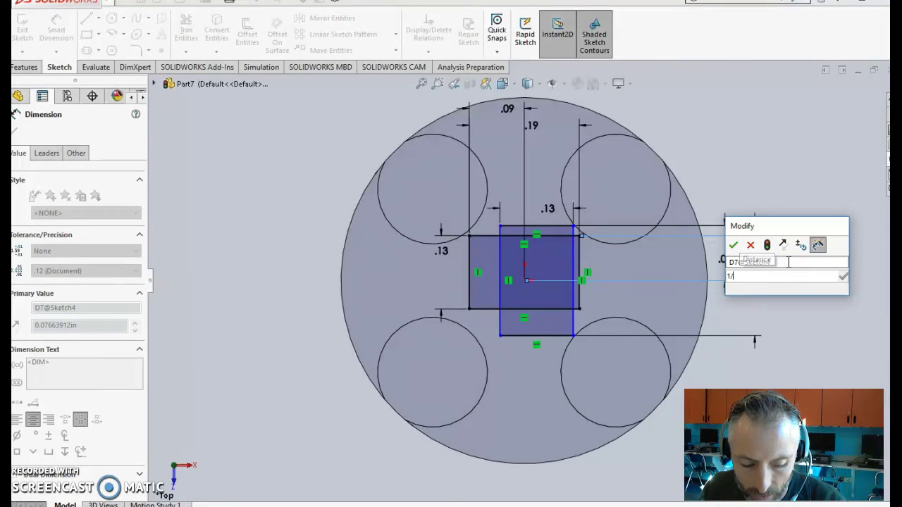
{"action": "key", "text": "Return"}
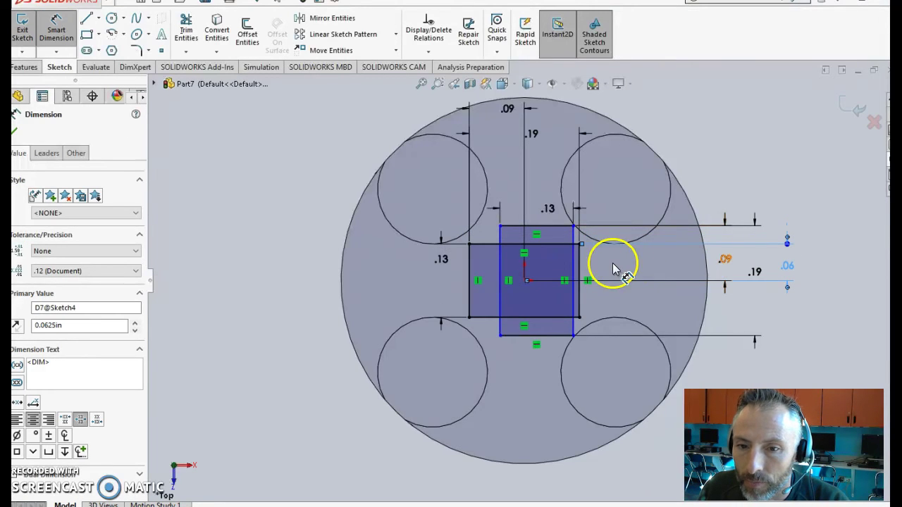
Dimension the distance from the upright rectangle's right edge to the origin as 1/16 in.
{"action": "left_click", "coordinate": [573, 260]}
{"action": "left_click_drag", "start_coordinate": [524, 280], "coordinate": [555, 121]}
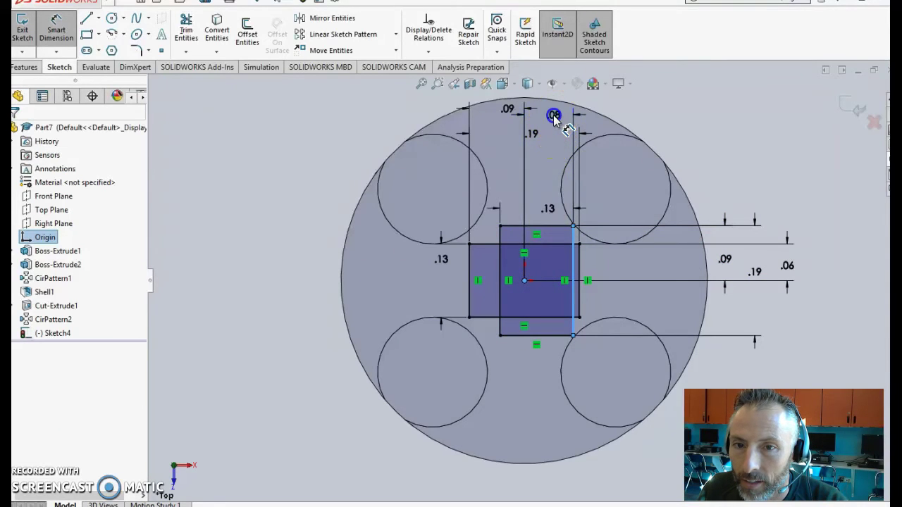
{"action": "left_click", "coordinate": [554, 117]}
{"action": "type", "text": "1/16"}
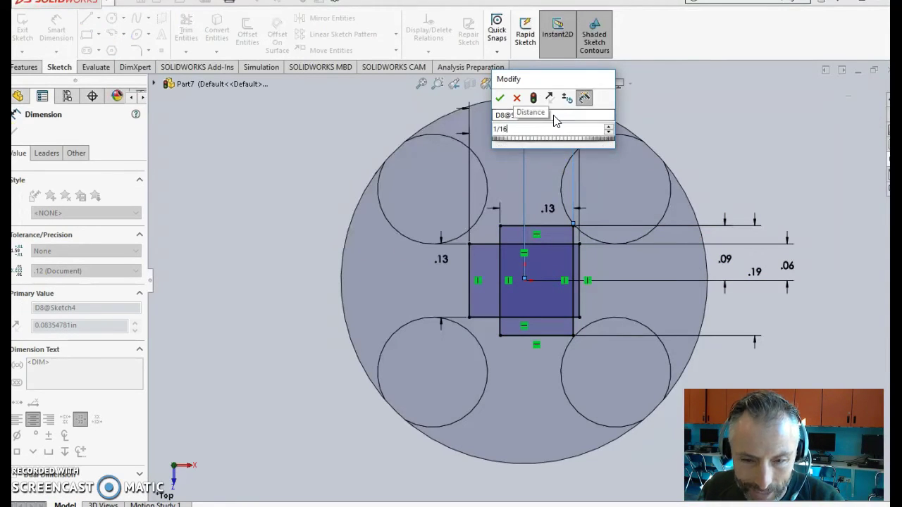
{"action": "key", "text": "Return"}
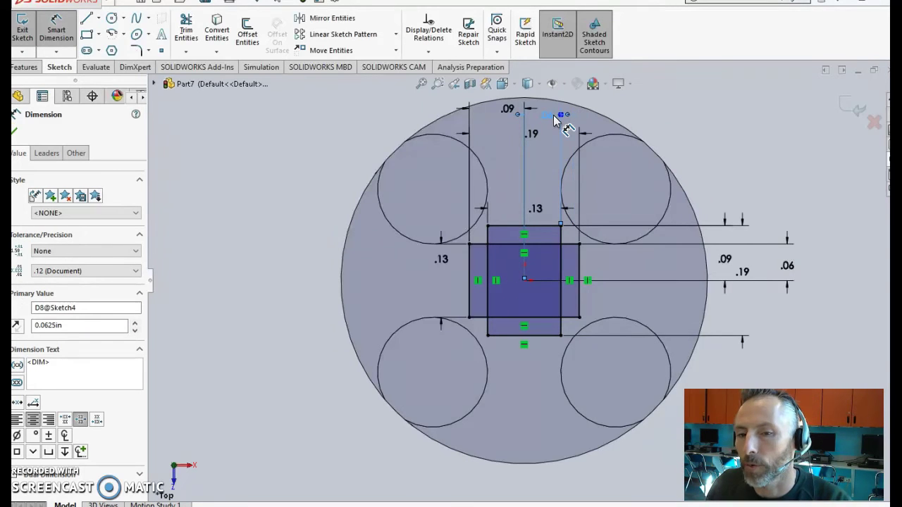
{"action": "left_click", "coordinate": [484, 134]}
{"action": "left_click", "coordinate": [553, 244]}
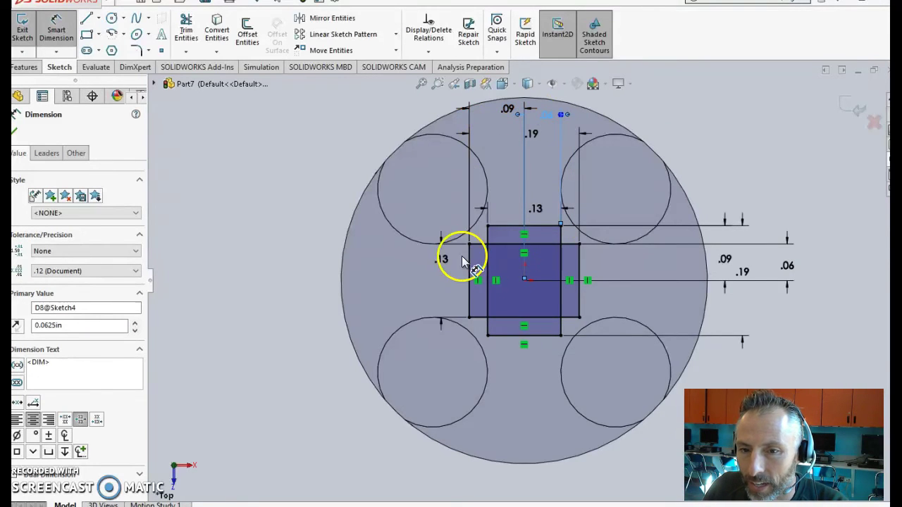
{"action": "left_click", "coordinate": [558, 298]}
Extrude-cut all five regions of the cross-shaped sketch through the disc with the Through All end condition.
{"action": "left_click", "coordinate": [25, 70]}
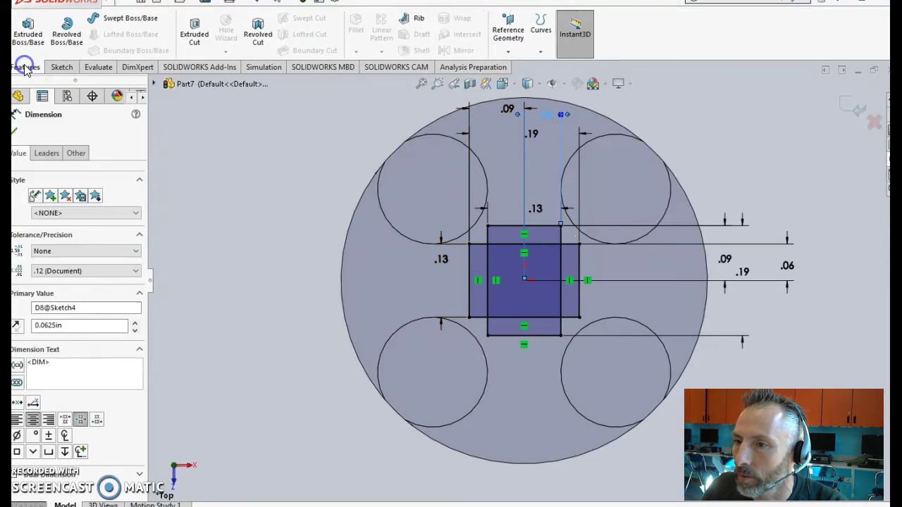
{"action": "left_click", "coordinate": [189, 26]}
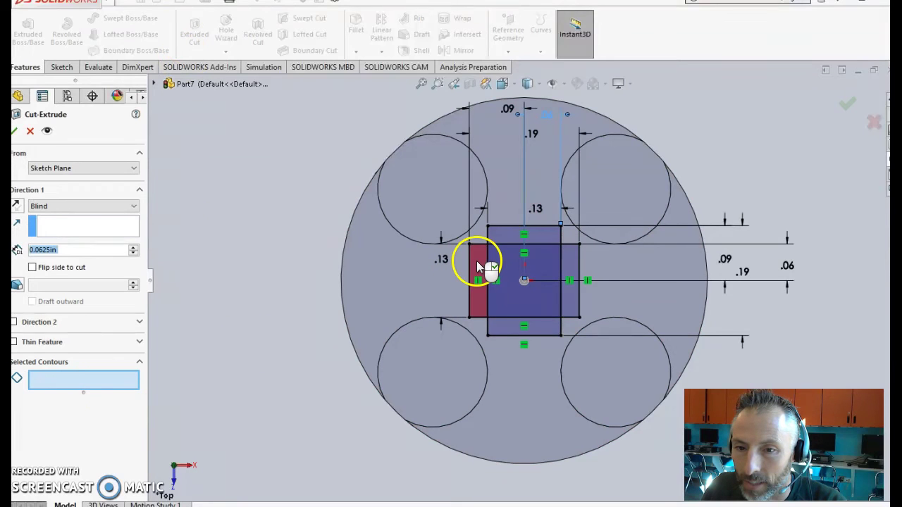
{"action": "left_click", "coordinate": [476, 261]}
{"action": "left_click", "coordinate": [508, 258]}
{"action": "left_click", "coordinate": [504, 236]}
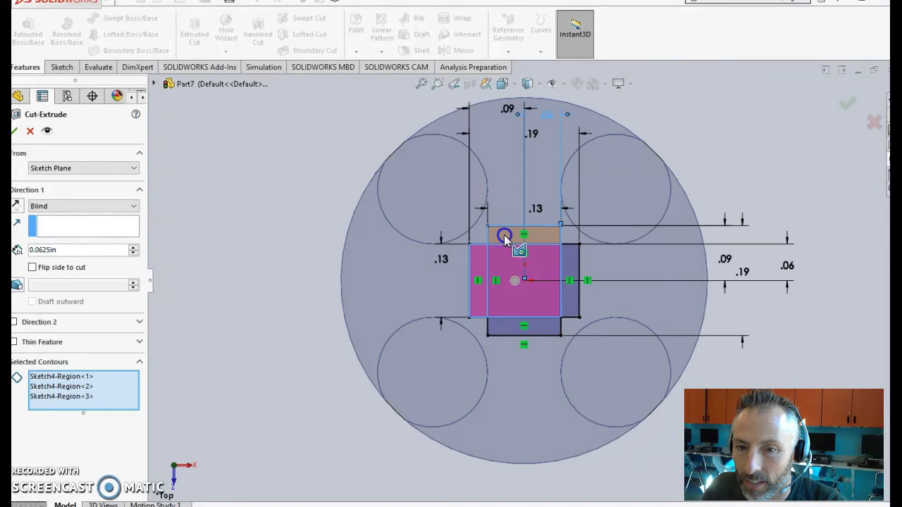
{"action": "left_click", "coordinate": [543, 326]}
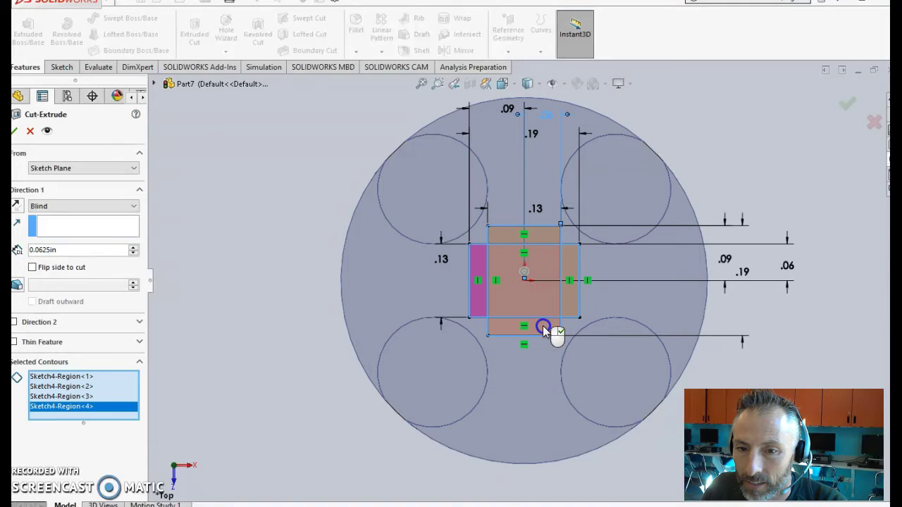
{"action": "left_click", "coordinate": [543, 325]}
{"action": "left_click", "coordinate": [89, 206]}
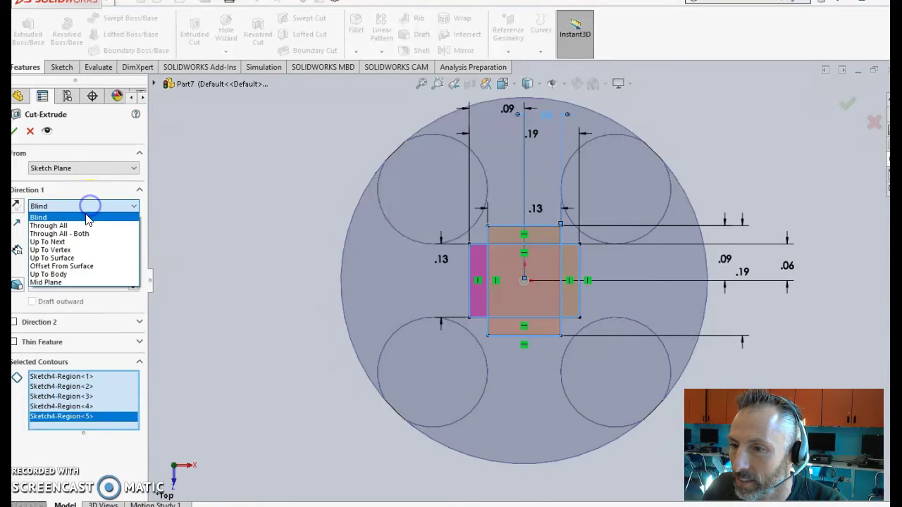
{"action": "left_click", "coordinate": [86, 226]}
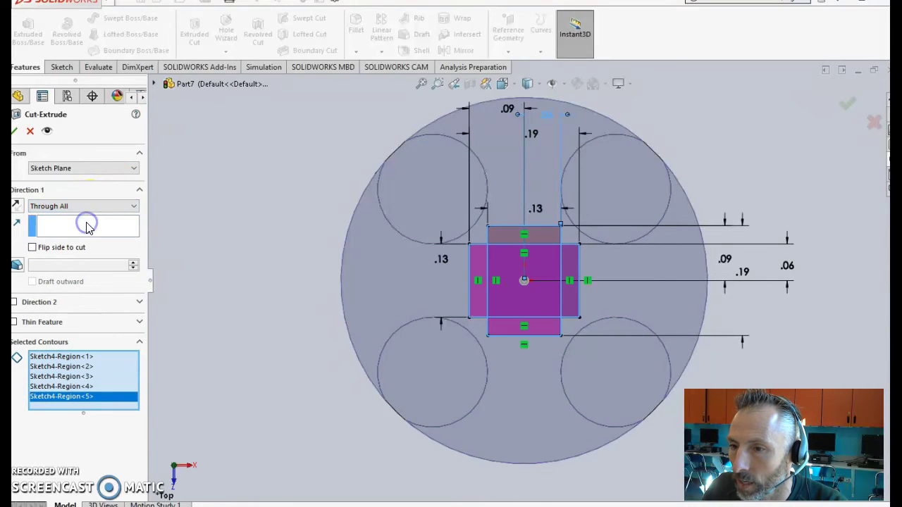
{"action": "left_click", "coordinate": [17, 132]}
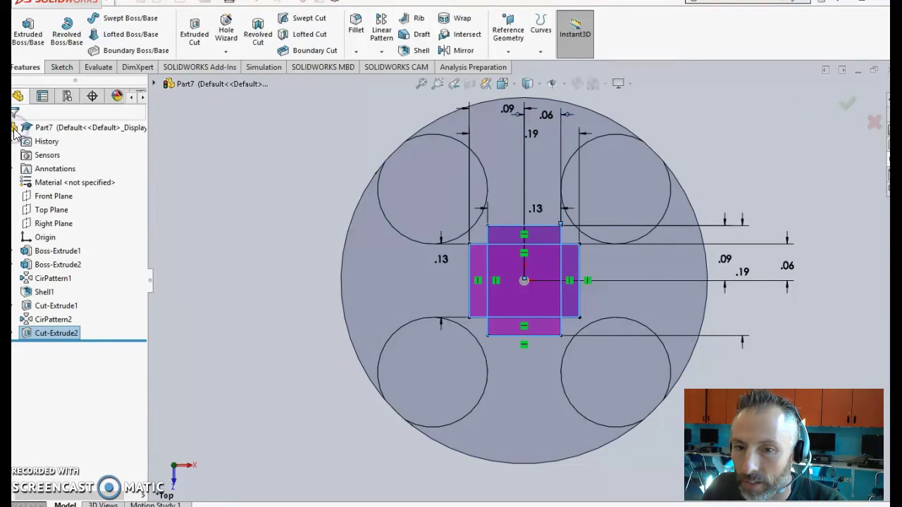
{"action": "left_click", "coordinate": [162, 263]}
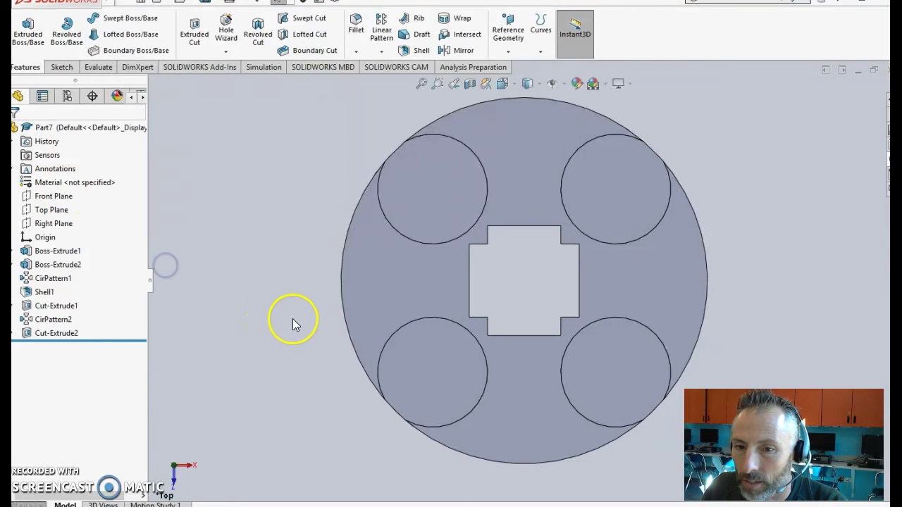
Examine the cross-shaped opening and bosses from above, and the hollow underside of the disc.
{"action": "middle_click_drag", "start_coordinate": [292, 318], "coordinate": [316, 255]}
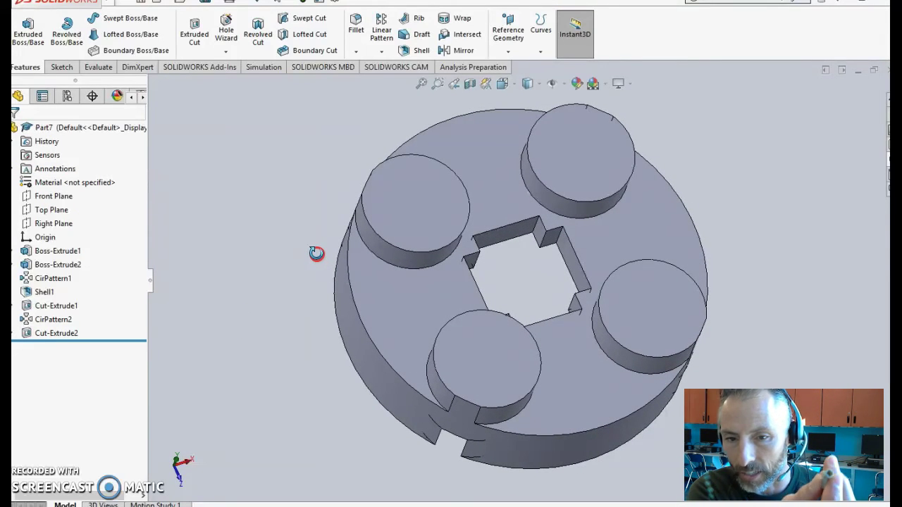
{"action": "middle_click_drag", "start_coordinate": [316, 253], "coordinate": [317, 328]}
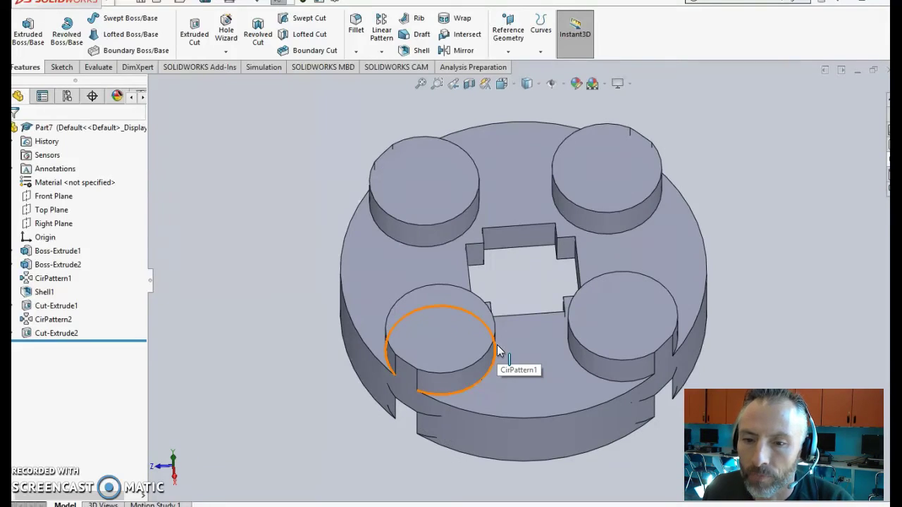
{"action": "left_click", "coordinate": [499, 351]}
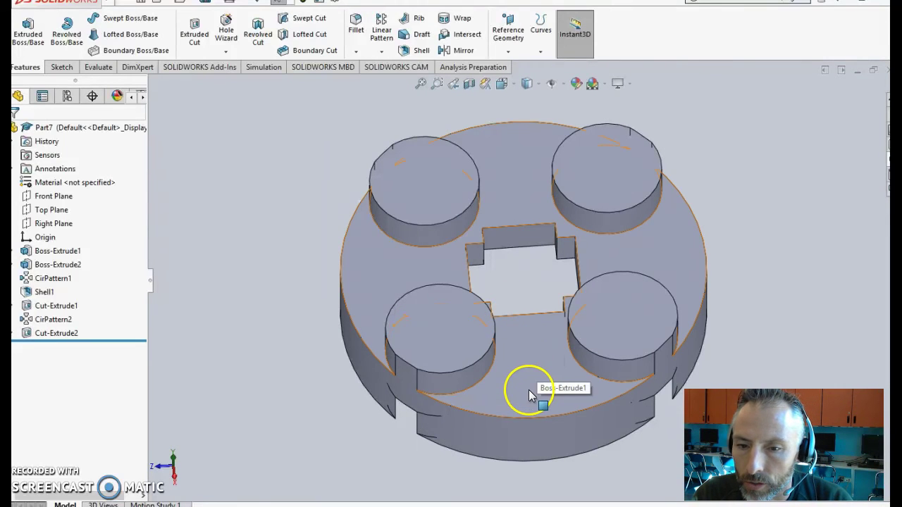
{"action": "middle_click_drag", "start_coordinate": [534, 392], "coordinate": [513, 114]}
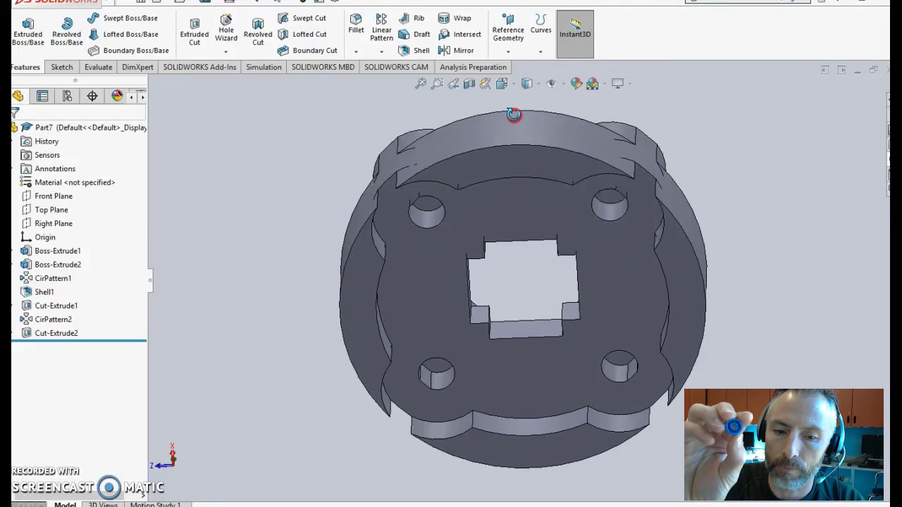
Start a sketch on the flat inner face of the disc's hollow underside.
{"action": "middle_click_drag", "start_coordinate": [513, 114], "coordinate": [638, 180]}
{"action": "left_click", "coordinate": [648, 185]}
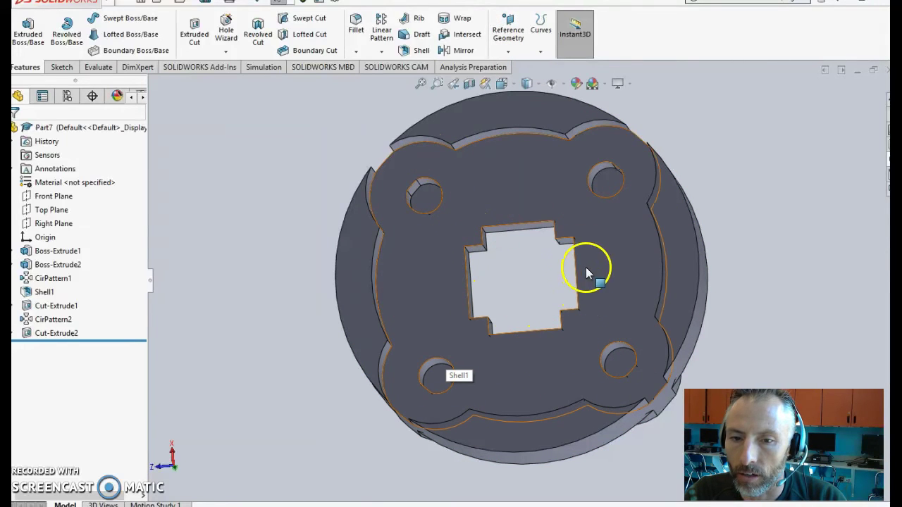
{"action": "left_click", "coordinate": [531, 216]}
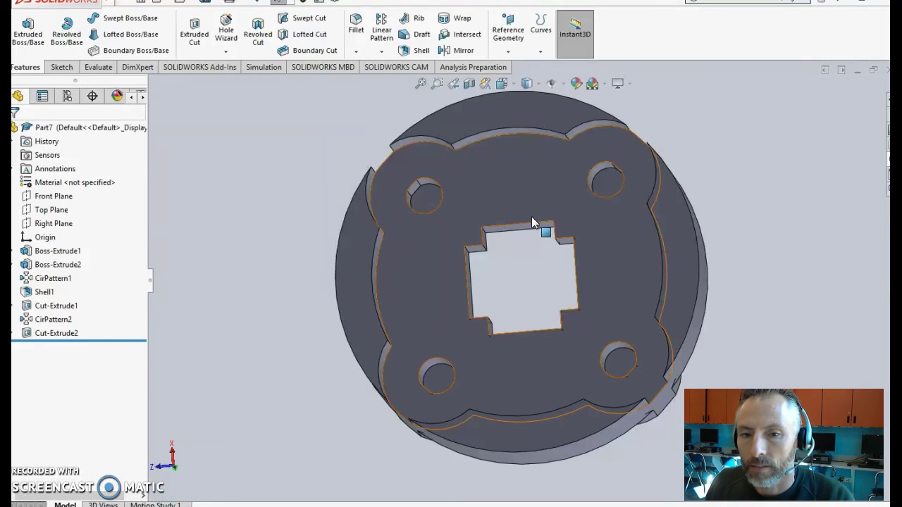
{"action": "left_click", "coordinate": [69, 66]}
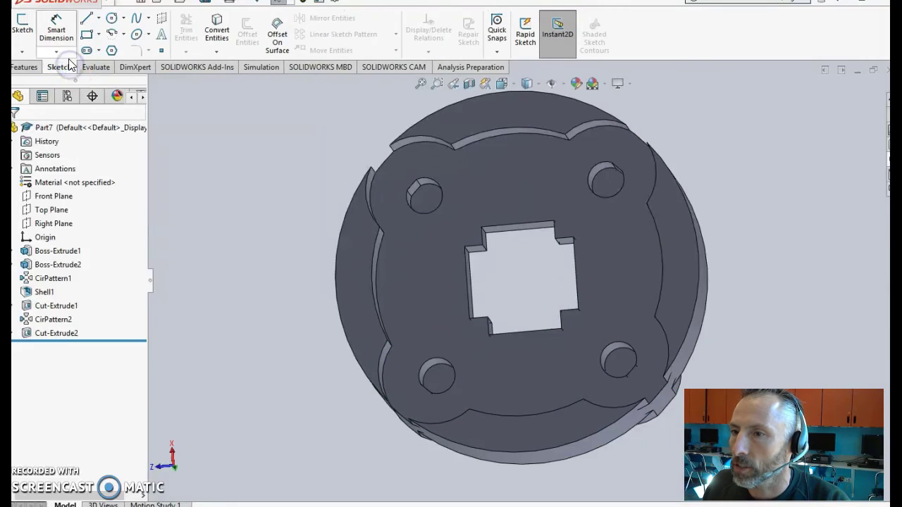
{"action": "left_click", "coordinate": [22, 25]}
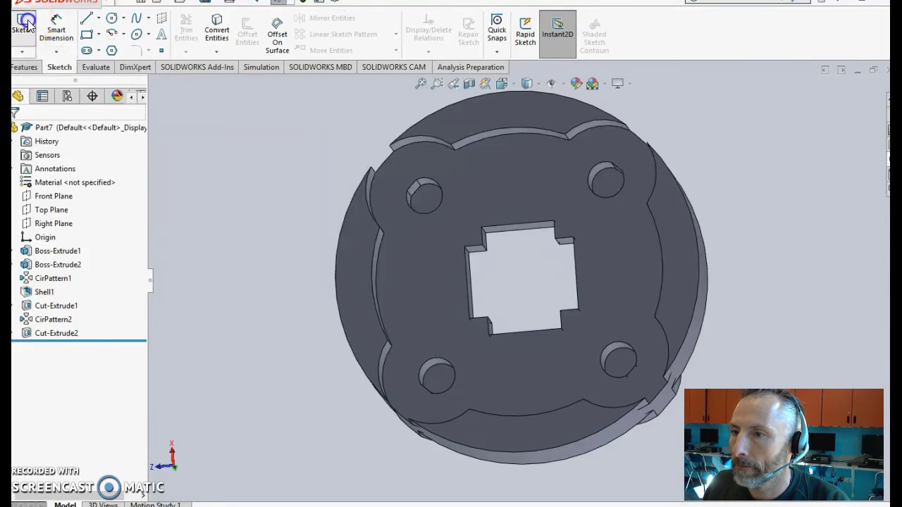
{"action": "left_click", "coordinate": [505, 185]}
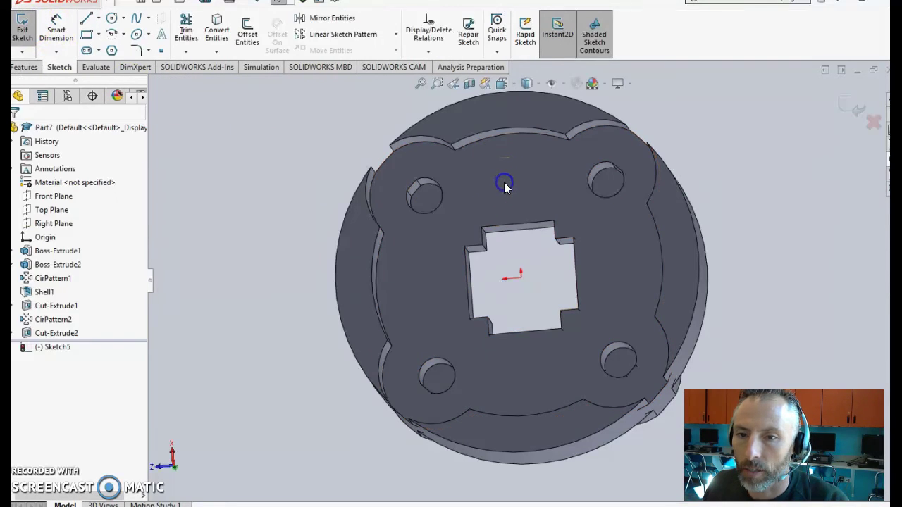
{"action": "left_click", "coordinate": [502, 113]}
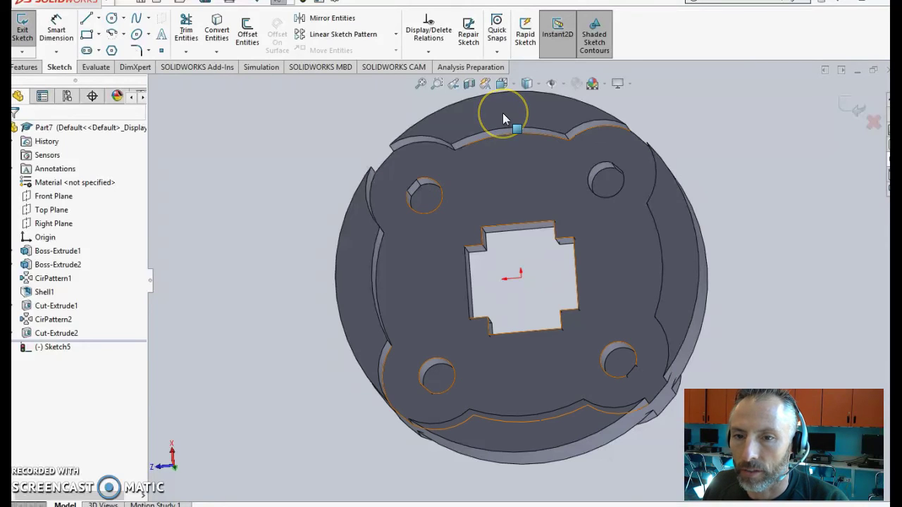
{"action": "left_click", "coordinate": [505, 181]}
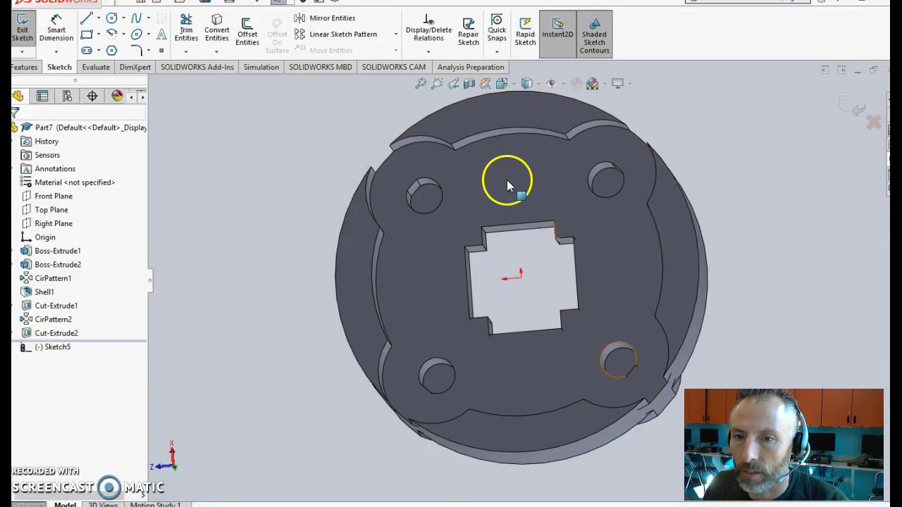
Sketch two concentric circles centred on the origin around the cross-shaped opening, with radii of about 0.15 in and 0.12 in.
{"action": "left_click", "coordinate": [110, 19]}
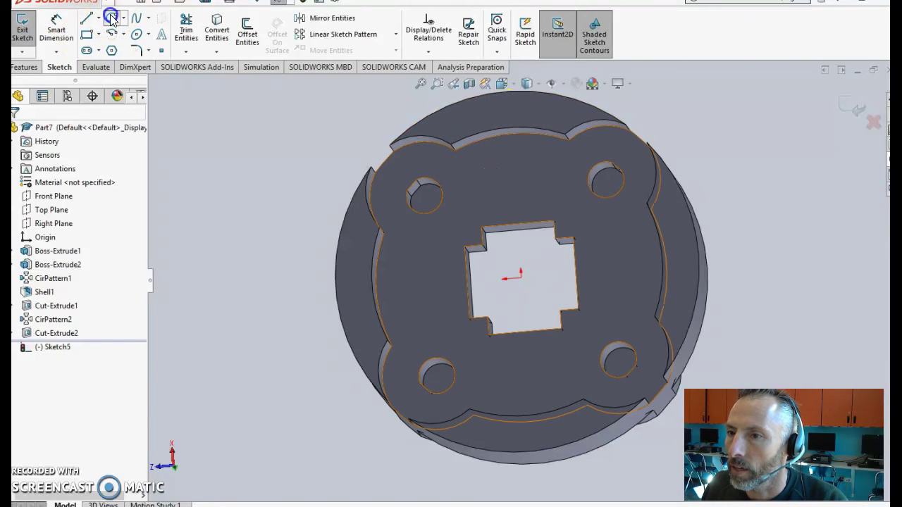
{"action": "left_click", "coordinate": [520, 275]}
{"action": "left_click", "coordinate": [492, 198]}
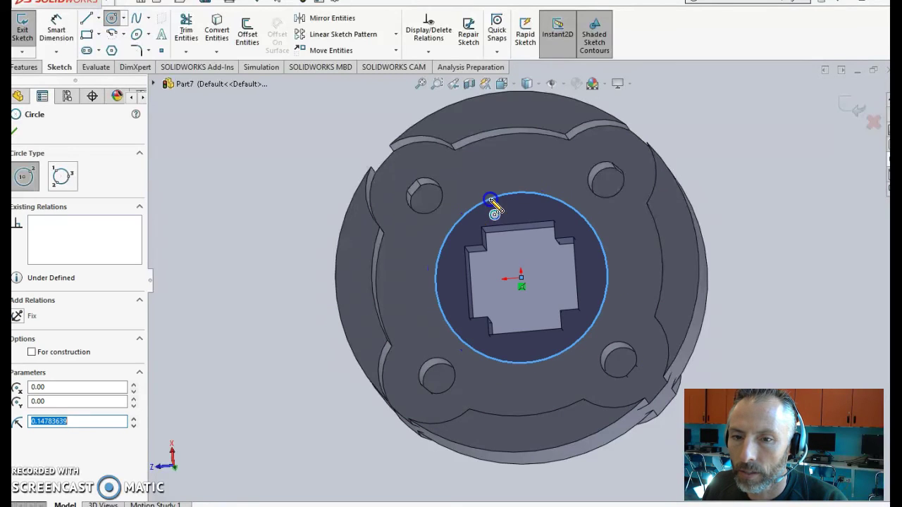
{"action": "left_click", "coordinate": [519, 278]}
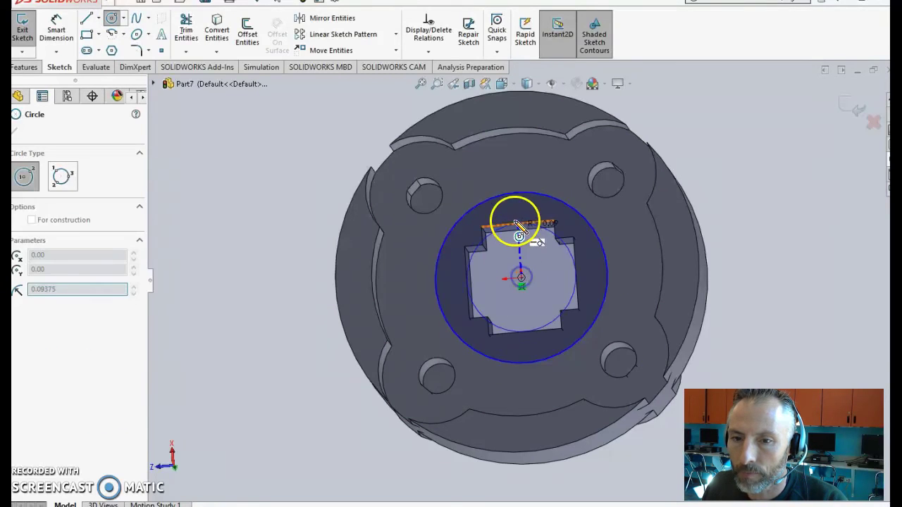
{"action": "left_click", "coordinate": [513, 206]}
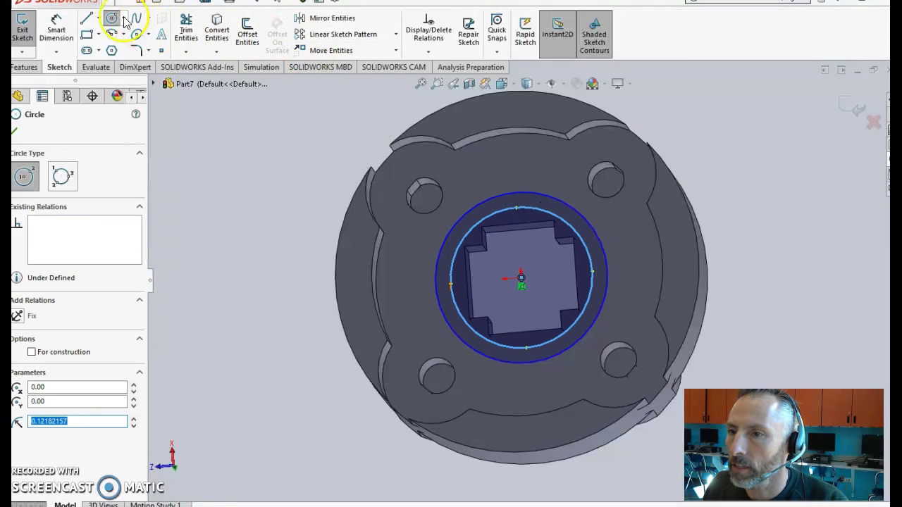
Dimension the diameter of the inner concentric circle as 3/16 in.
{"action": "left_click", "coordinate": [56, 30]}
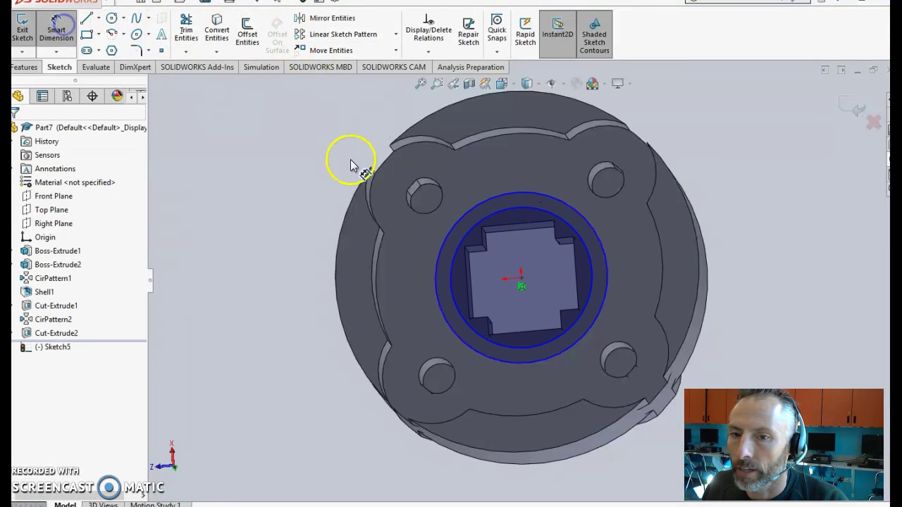
{"action": "left_click", "coordinate": [568, 221]}
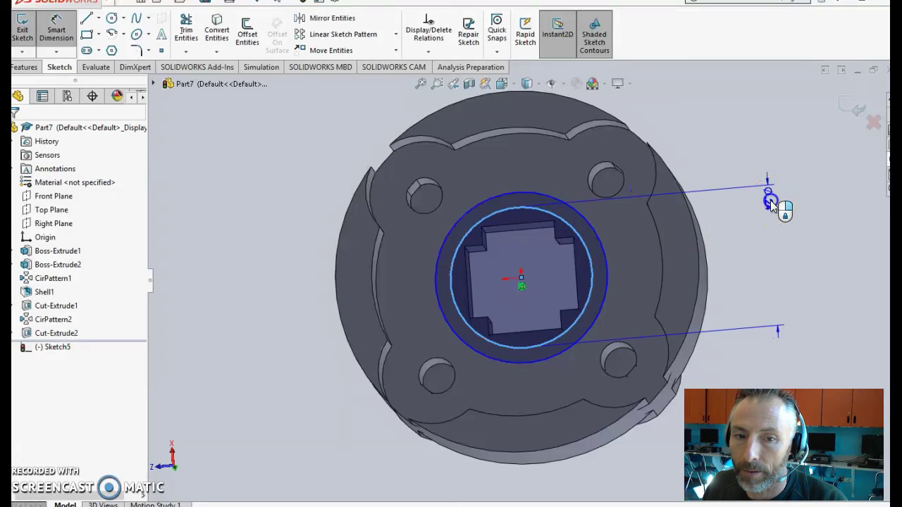
{"action": "left_click", "coordinate": [768, 196]}
{"action": "type", "text": "3/16"}
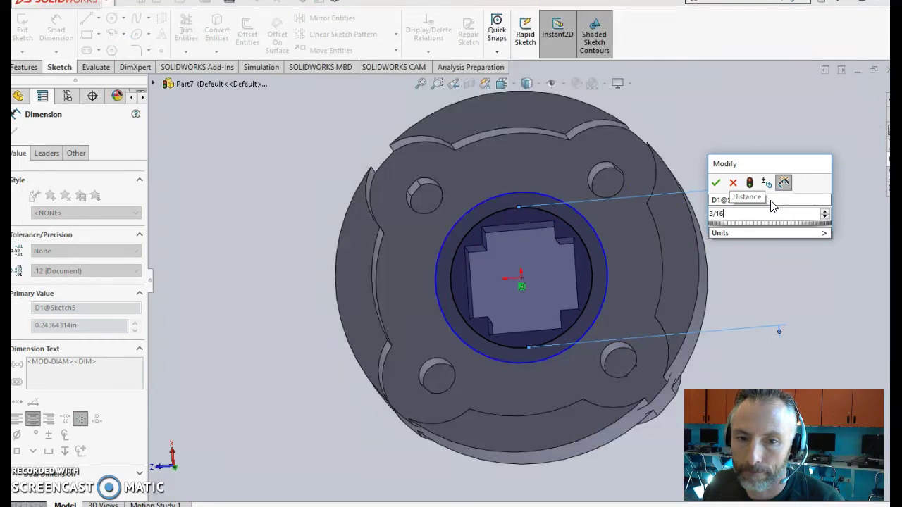
{"action": "key", "text": "Return"}
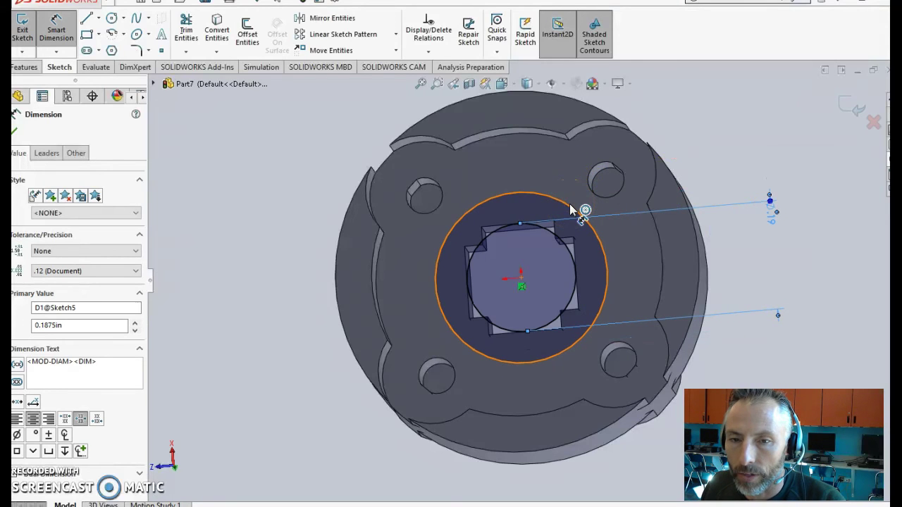
In the Bottom view, sketch a circle of about 0.094 in radius centred on the upper-right round hole.
{"action": "left_click", "coordinate": [503, 83]}
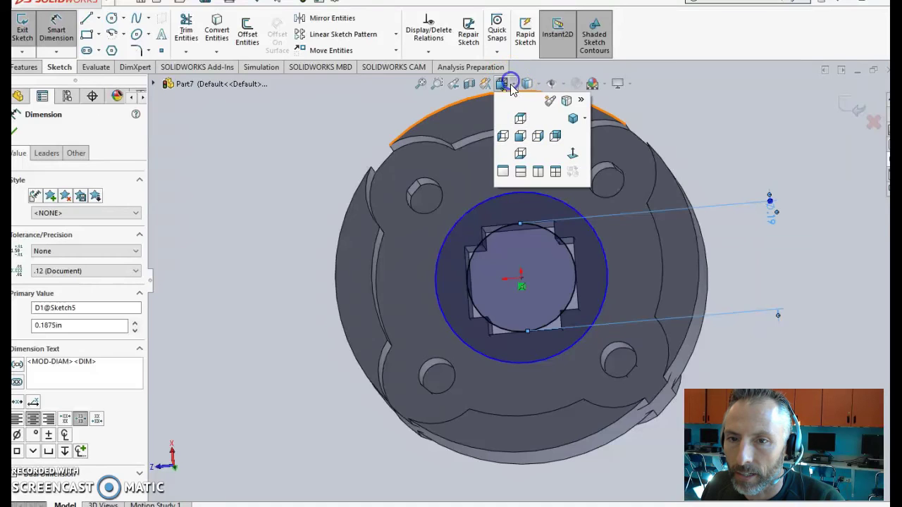
{"action": "left_click", "coordinate": [521, 153]}
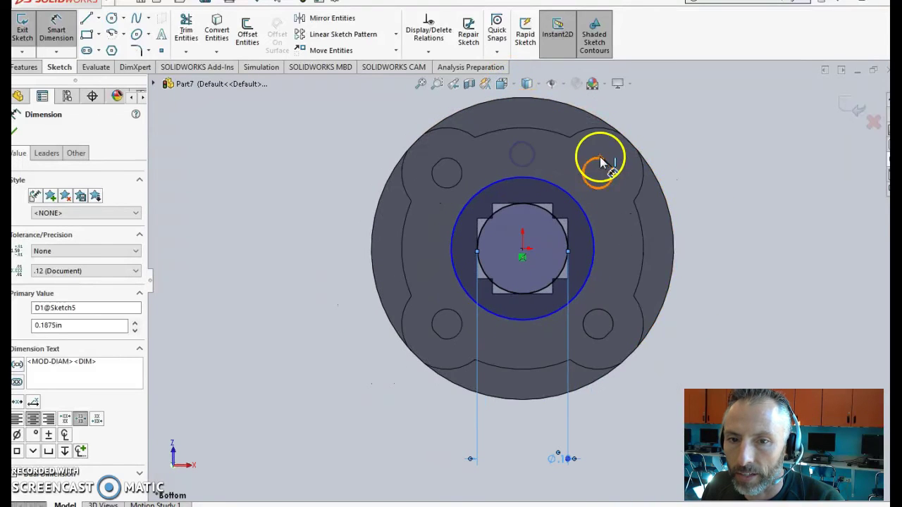
{"action": "left_click", "coordinate": [112, 20]}
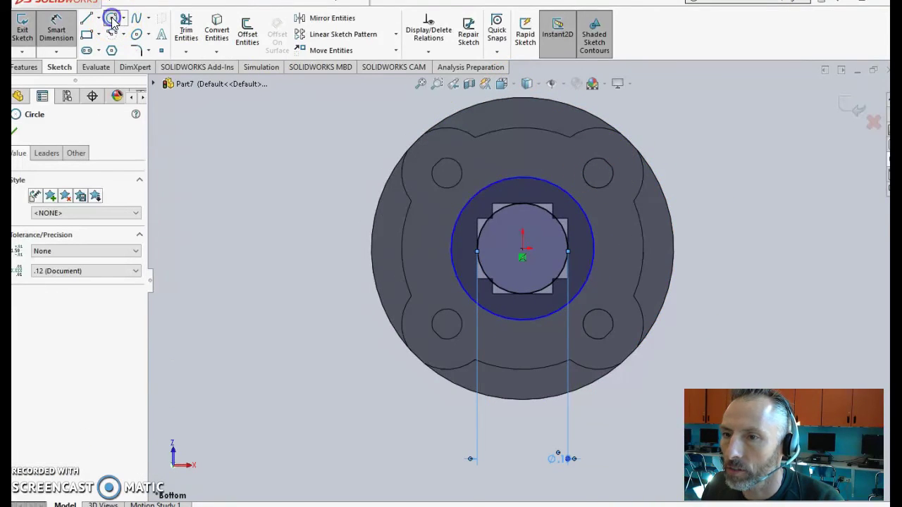
{"action": "left_click", "coordinate": [597, 174]}
{"action": "left_click", "coordinate": [592, 130]}
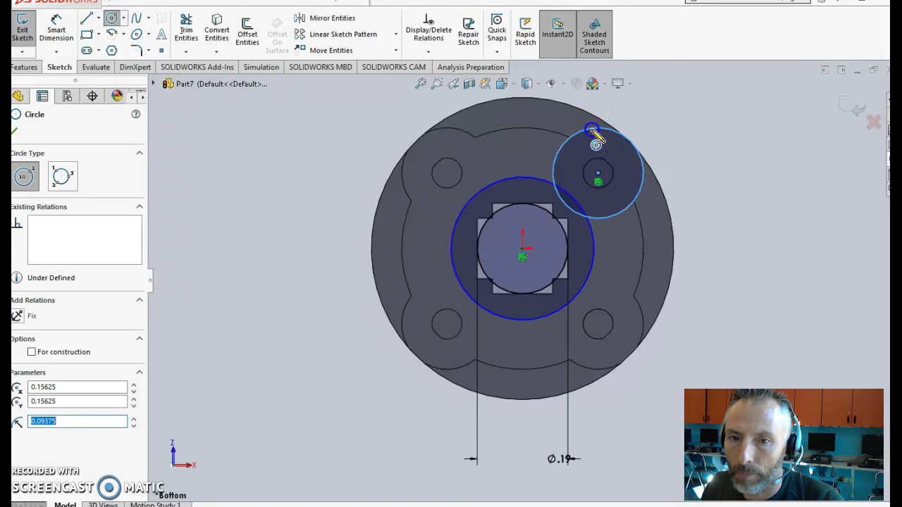
{"action": "left_click_drag", "start_coordinate": [592, 132], "coordinate": [604, 205]}
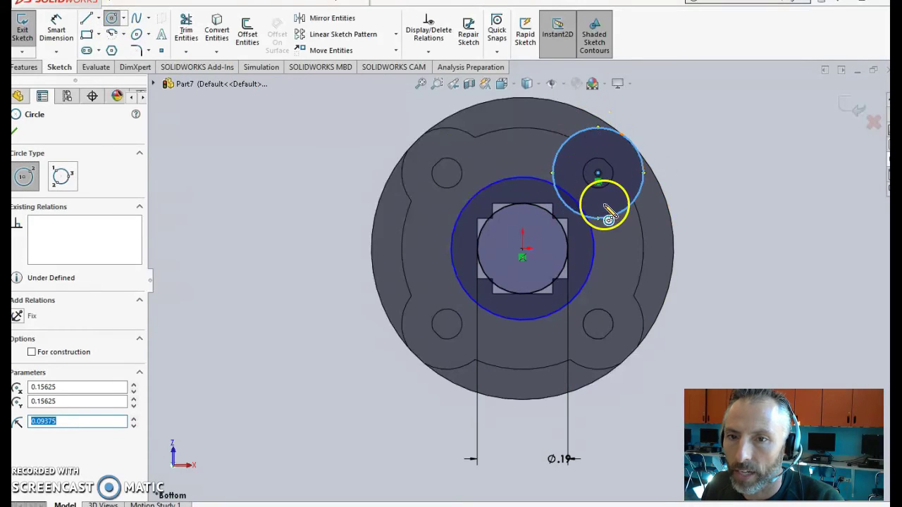
Add a Tangent relation between the circle around the upper-right hole and the outer central circle.
{"action": "left_click", "coordinate": [428, 52]}
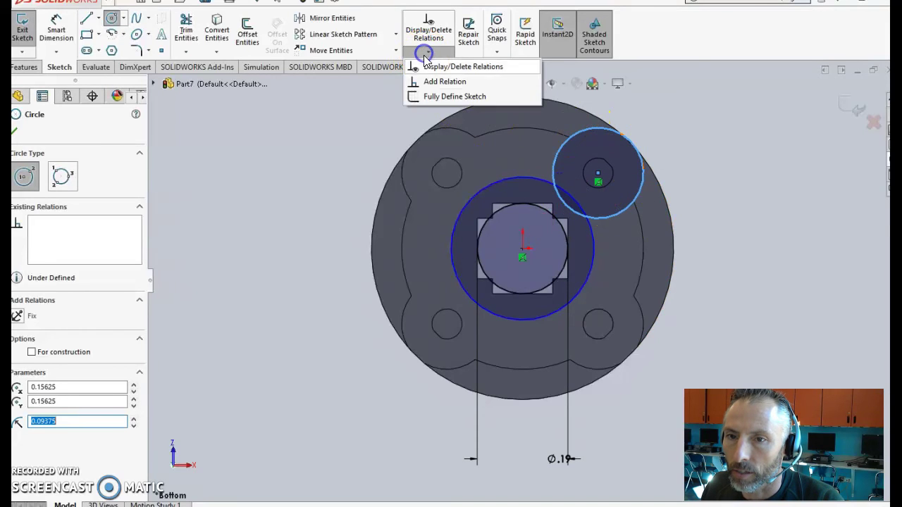
{"action": "left_click", "coordinate": [444, 81]}
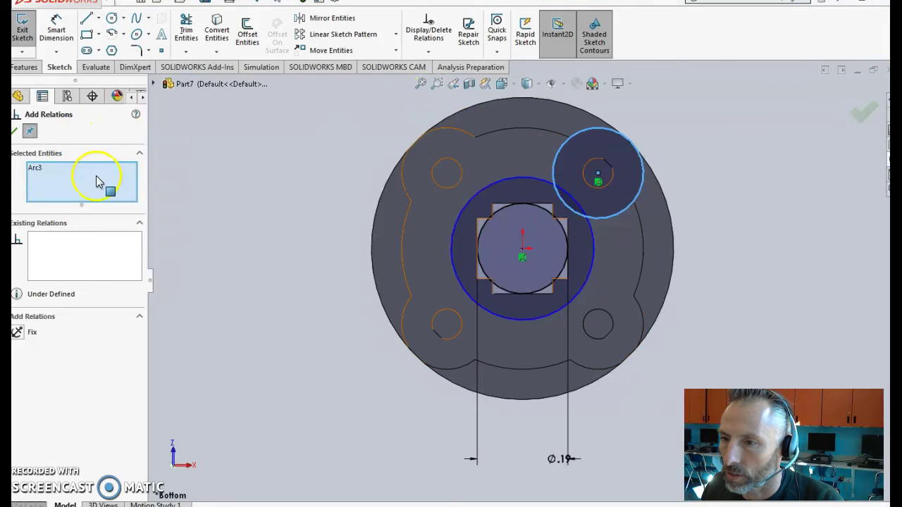
{"action": "left_click", "coordinate": [538, 183]}
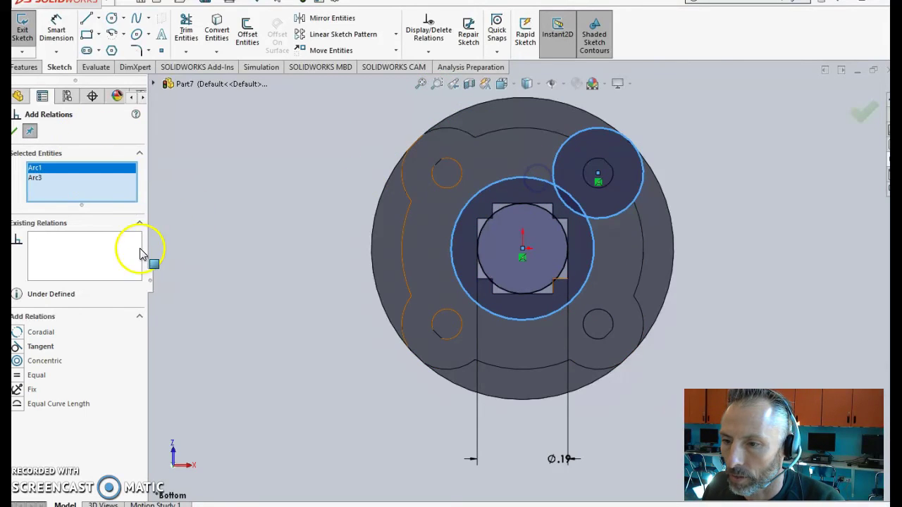
{"action": "left_click", "coordinate": [41, 347]}
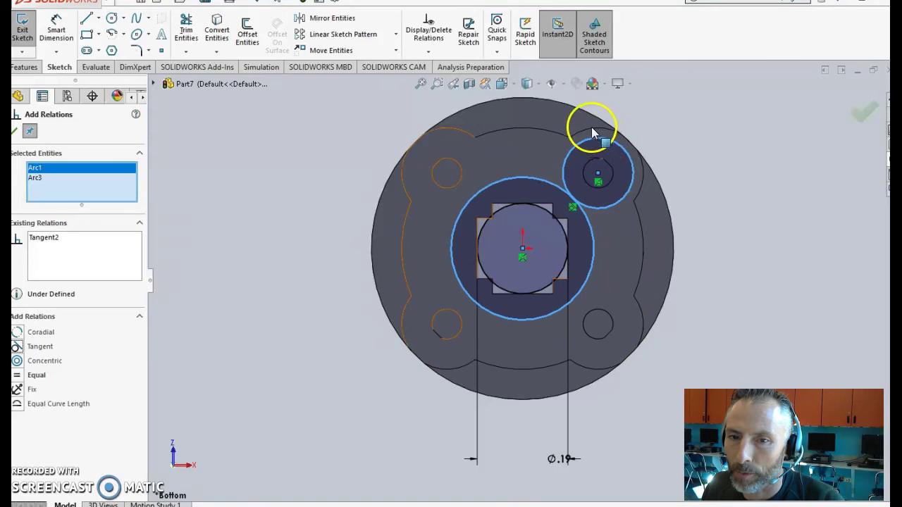
{"action": "left_click", "coordinate": [16, 133]}
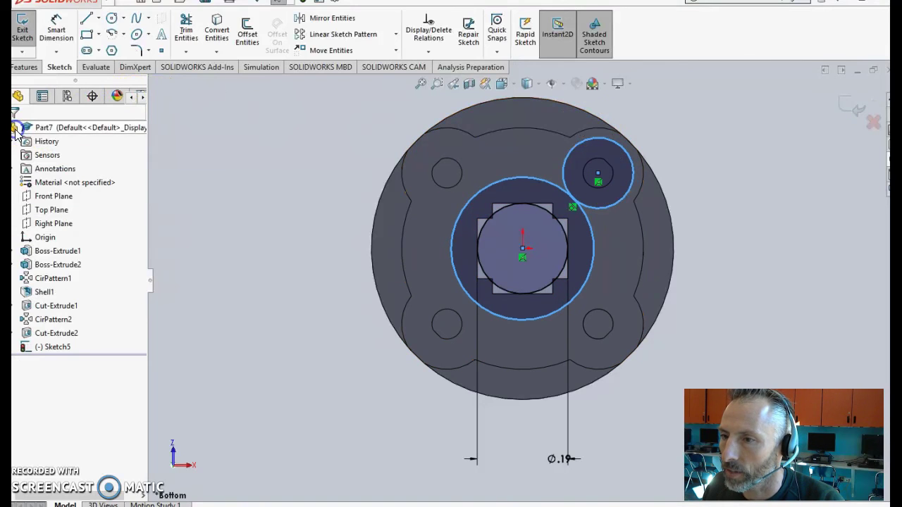
Dimension the diameter of the circle around the upper-right hole as 3/16 in.
{"action": "left_click", "coordinate": [54, 25]}
{"action": "left_click", "coordinate": [592, 145]}
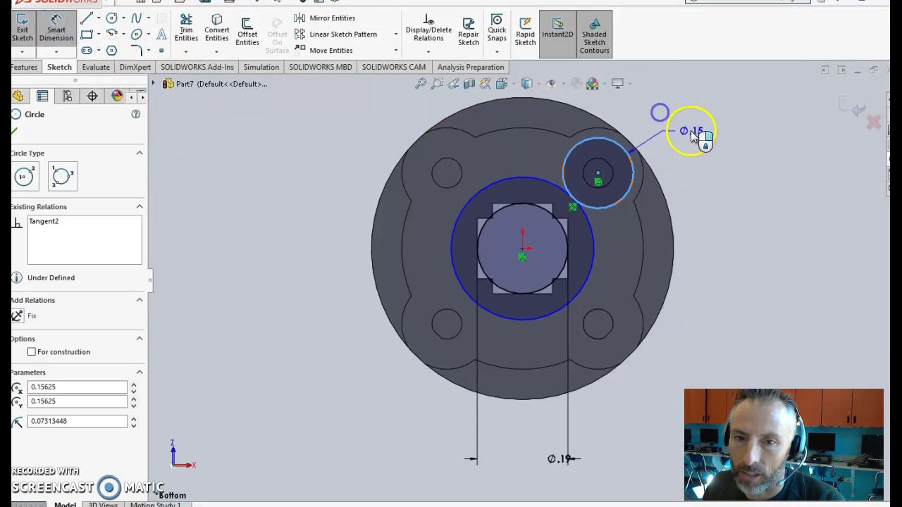
{"action": "left_click", "coordinate": [691, 138]}
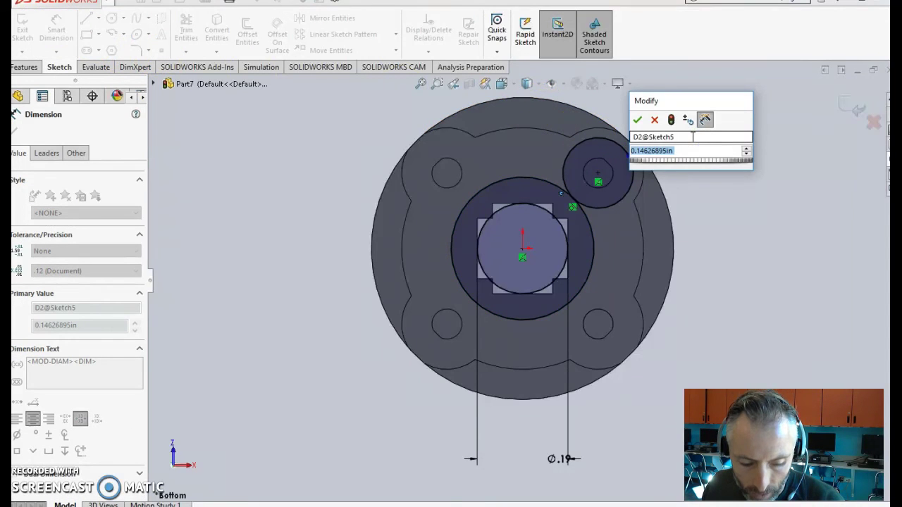
{"action": "type", "text": "3/1"}
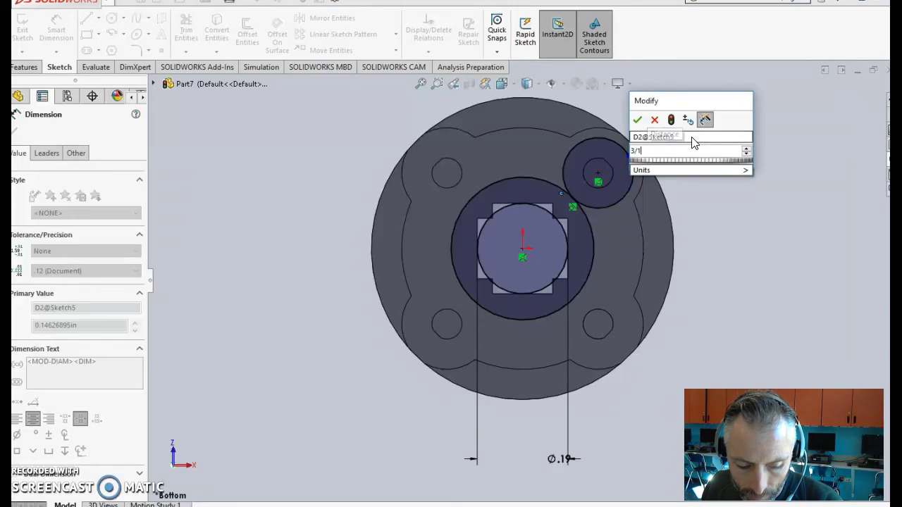
{"action": "type", "text": "6"}
{"action": "key", "text": "Return"}
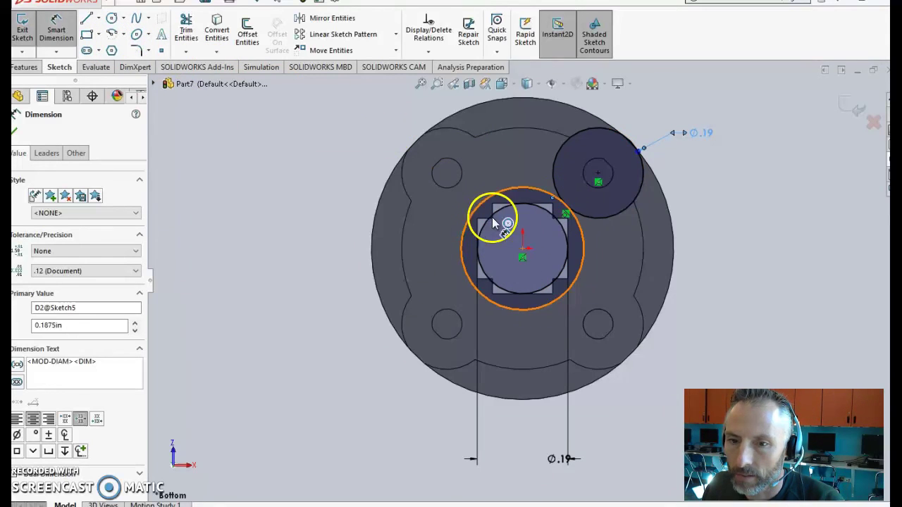
Extrude the region between the outer central circle and the cross-shaped opening as a Blind boss, 0.0625 in deep, with Merge result on.
{"action": "left_click", "coordinate": [24, 70]}
{"action": "left_click", "coordinate": [27, 40]}
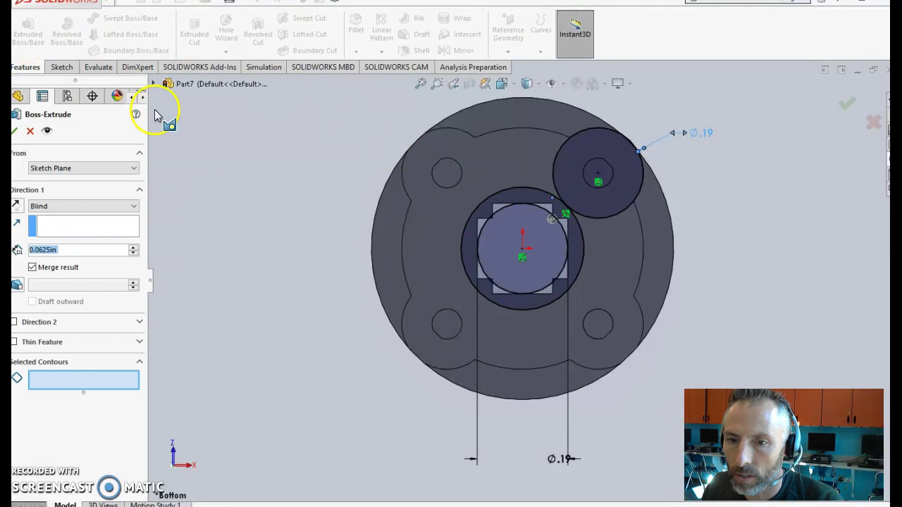
{"action": "left_click", "coordinate": [499, 203]}
{"action": "left_click", "coordinate": [499, 203]}
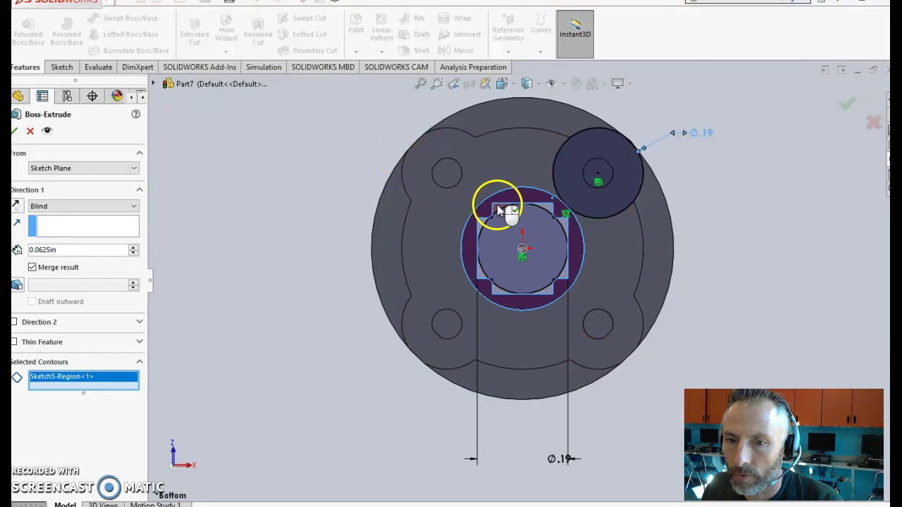
{"action": "left_click", "coordinate": [481, 196]}
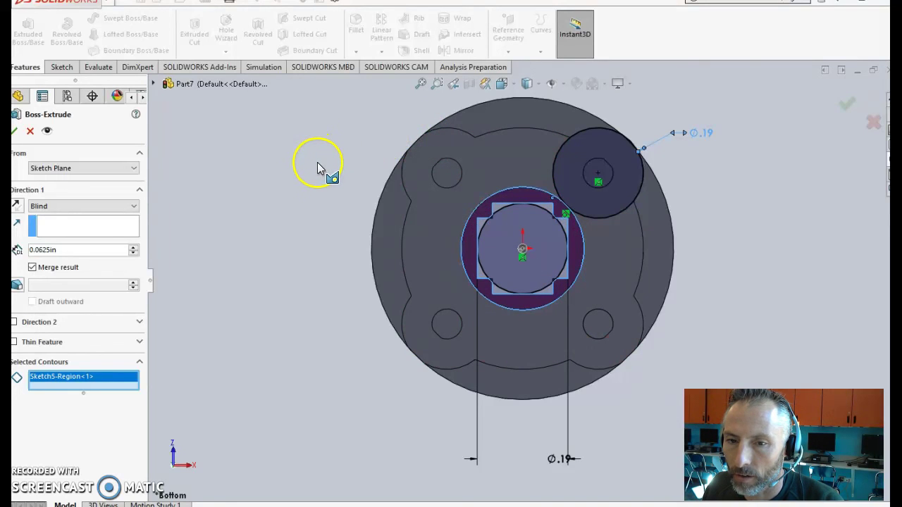
{"action": "middle_click_drag", "start_coordinate": [233, 140], "coordinate": [348, 246]}
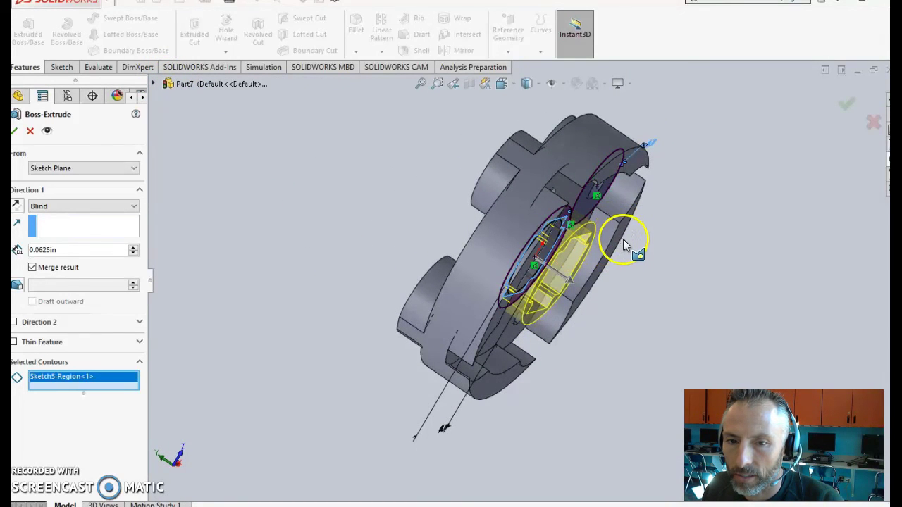
{"action": "left_click", "coordinate": [90, 206]}
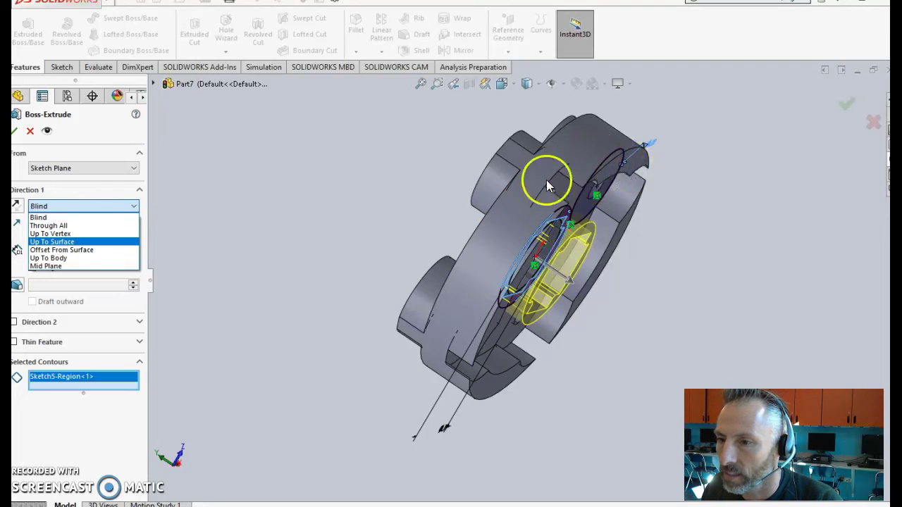
{"action": "left_click", "coordinate": [70, 219]}
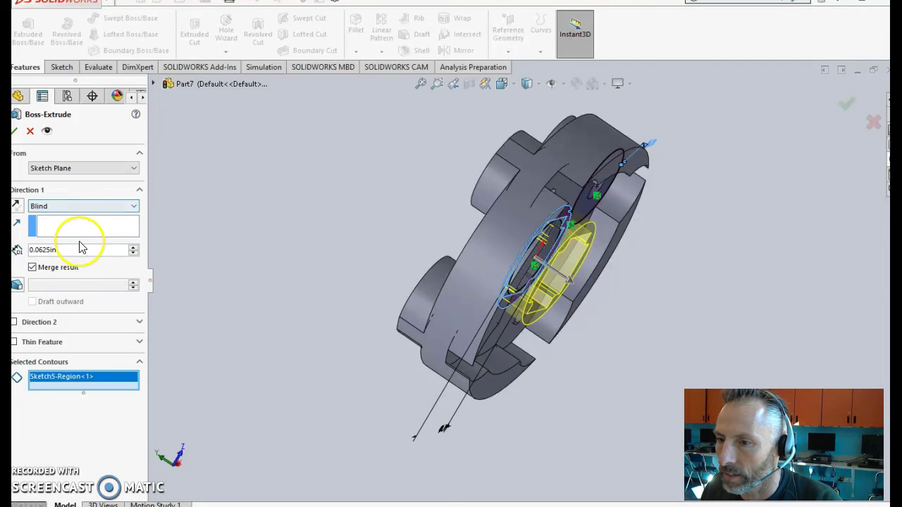
{"action": "left_click", "coordinate": [15, 131]}
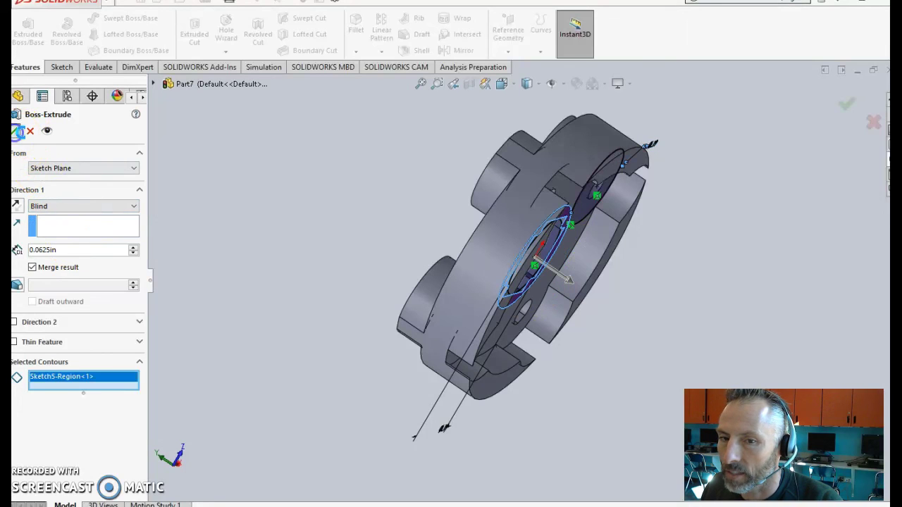
Edit the appearance of the extruded central ring and colour it magenta from the standard swatches.
{"action": "middle_click_drag", "start_coordinate": [357, 200], "coordinate": [679, 389]}
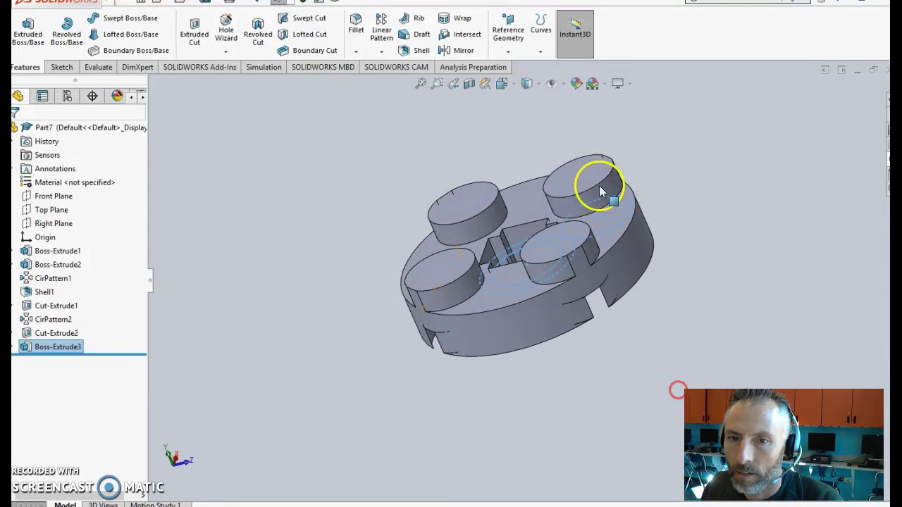
{"action": "left_click", "coordinate": [577, 83]}
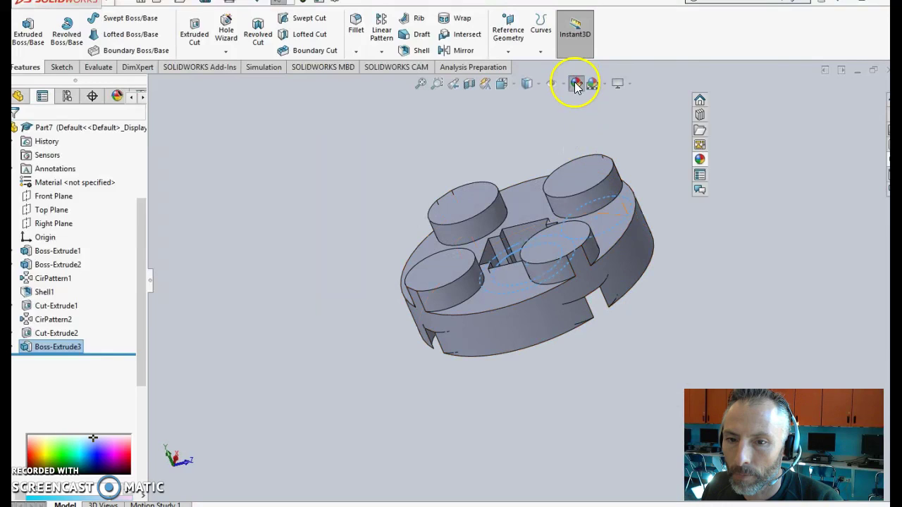
{"action": "left_click", "coordinate": [95, 387]}
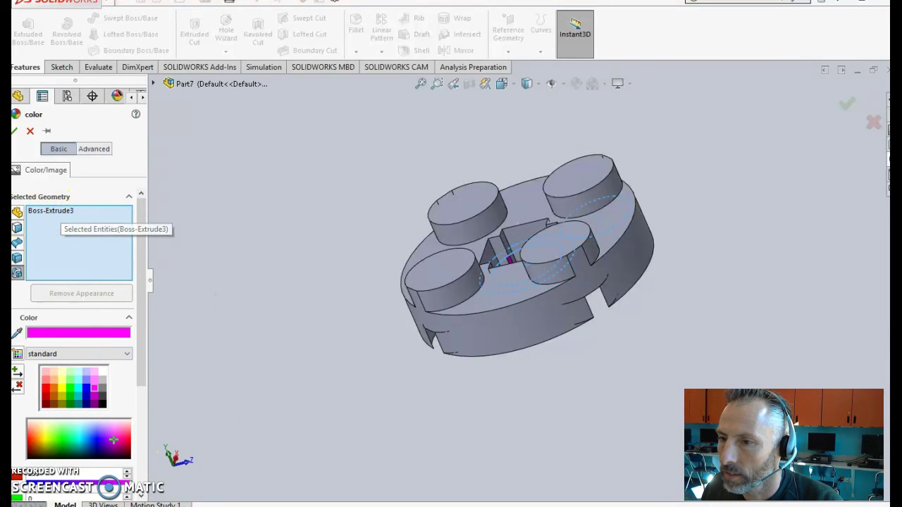
{"action": "left_click", "coordinate": [61, 213]}
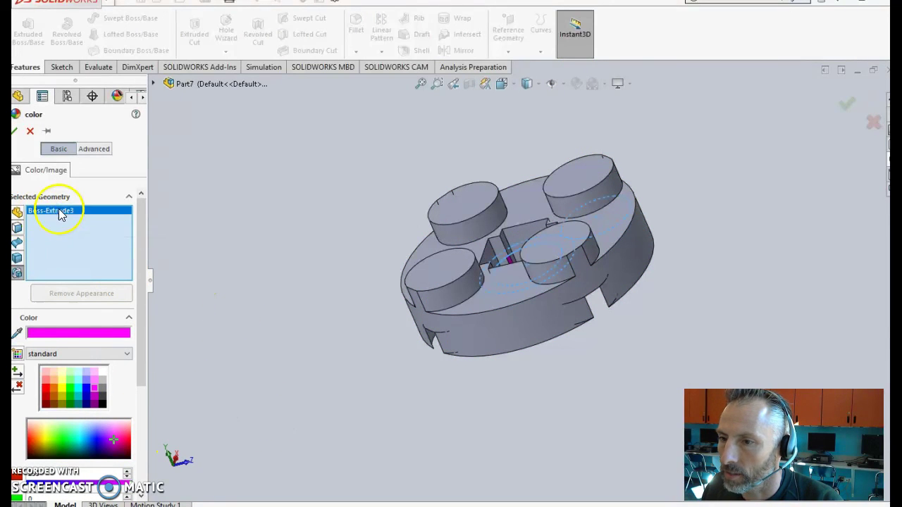
{"action": "left_click", "coordinate": [505, 329]}
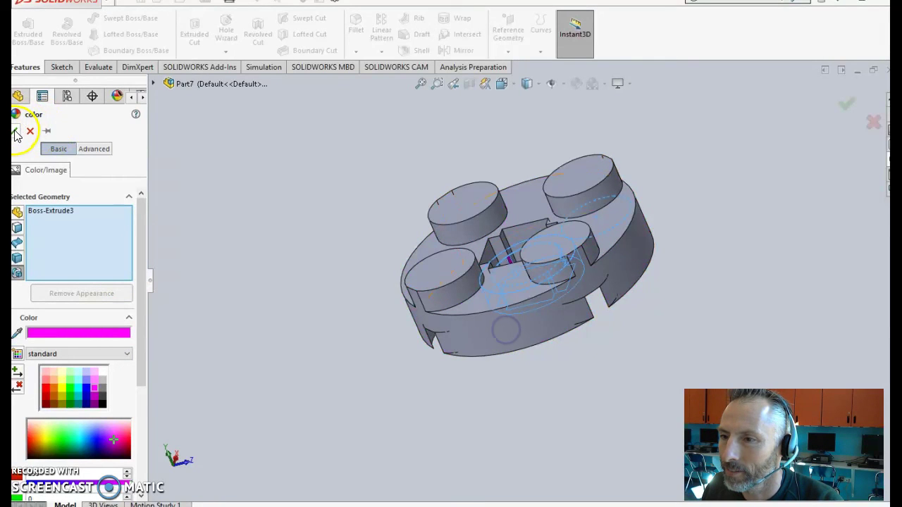